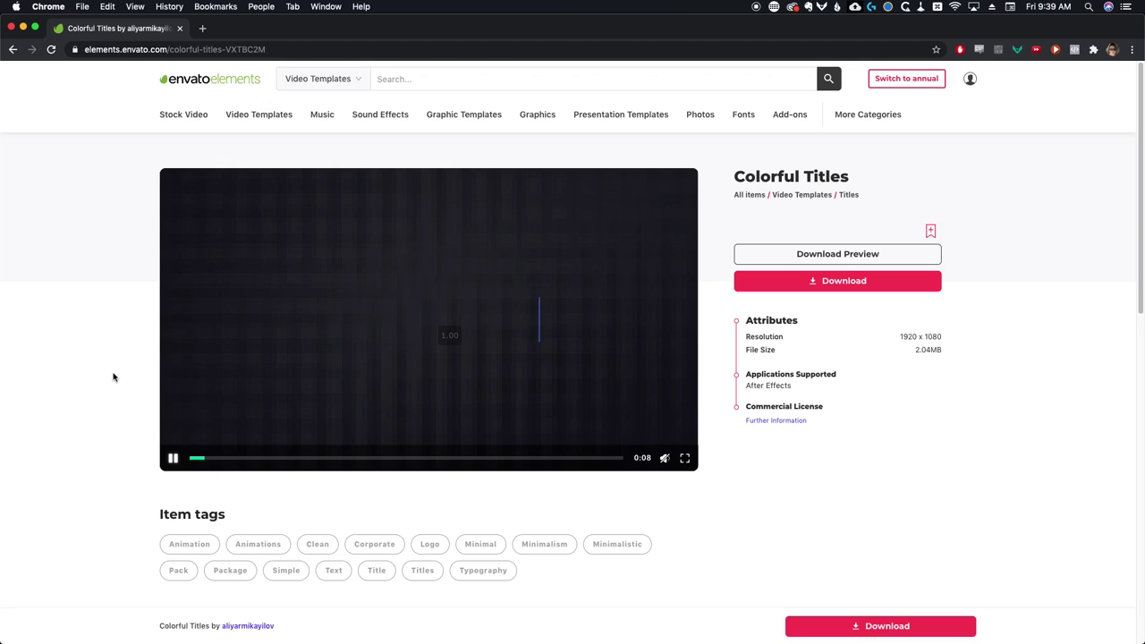
pyautogui.click(13, 50)
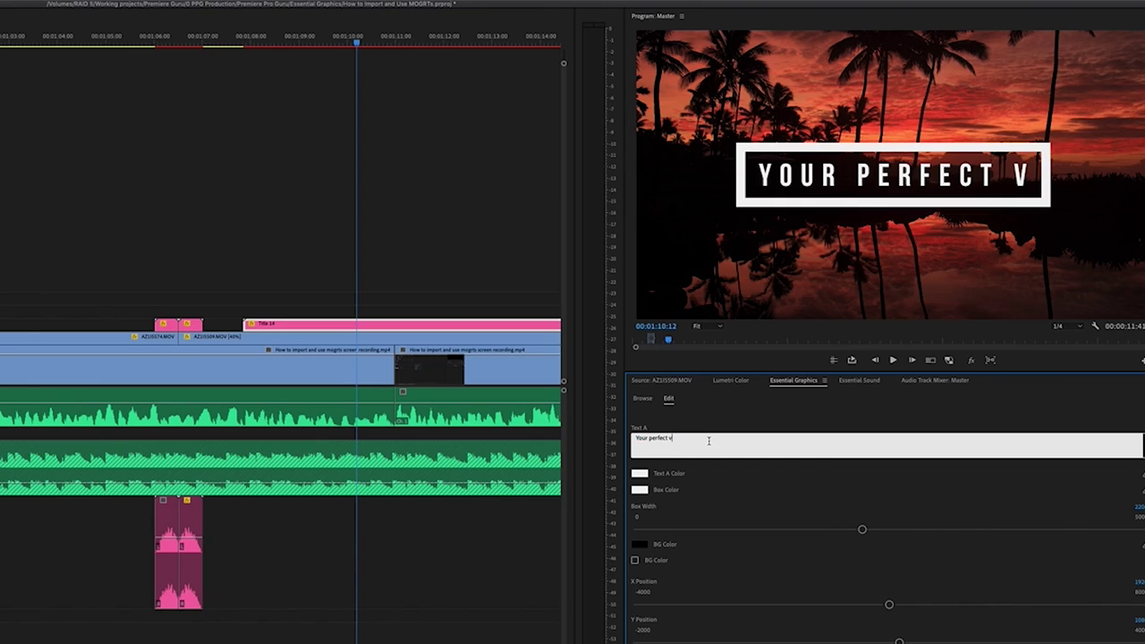
# Set the Title 14 text to "Your perfect vacation" and widen its box to fit the longer text.
pyautogui.click(407, 254)
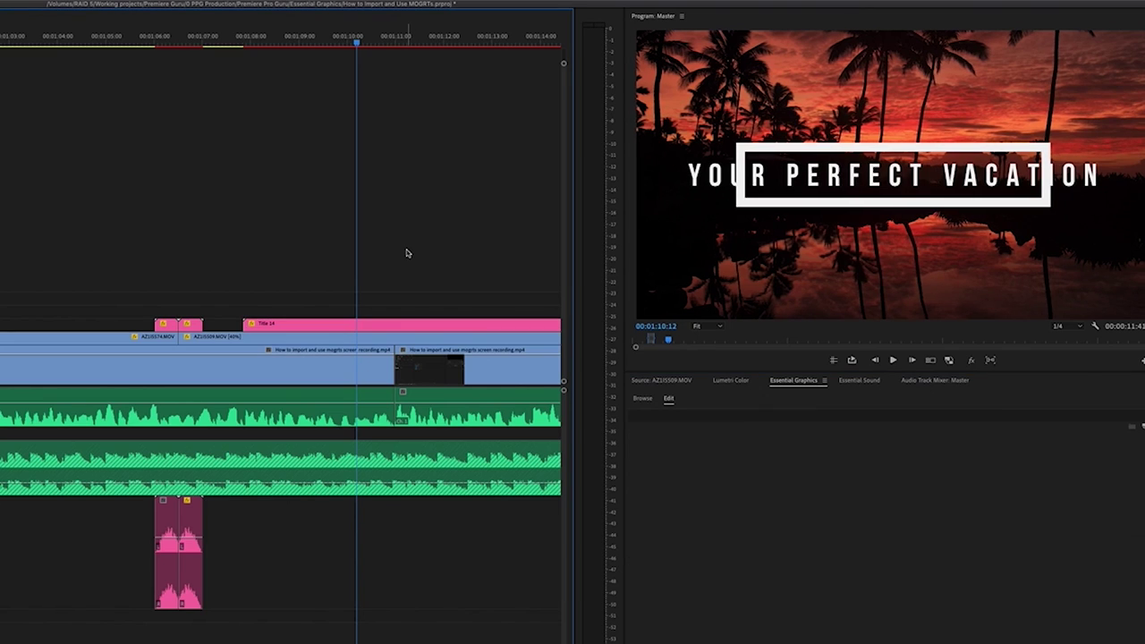
pyautogui.click(398, 324)
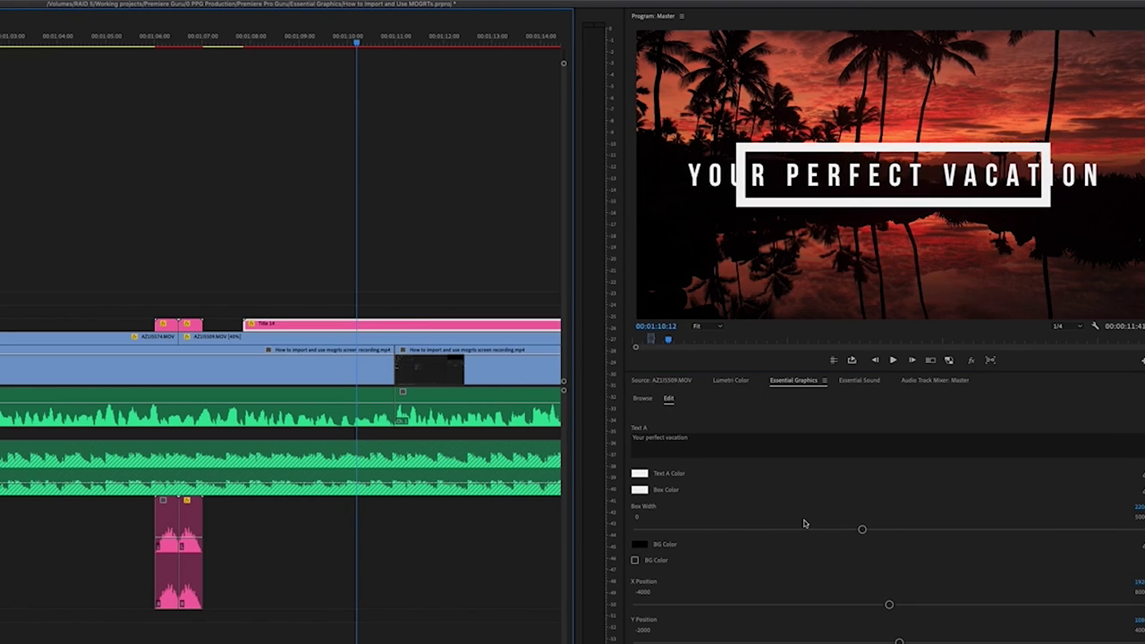
pyautogui.moveTo(862, 531); pyautogui.dragTo(974, 531)
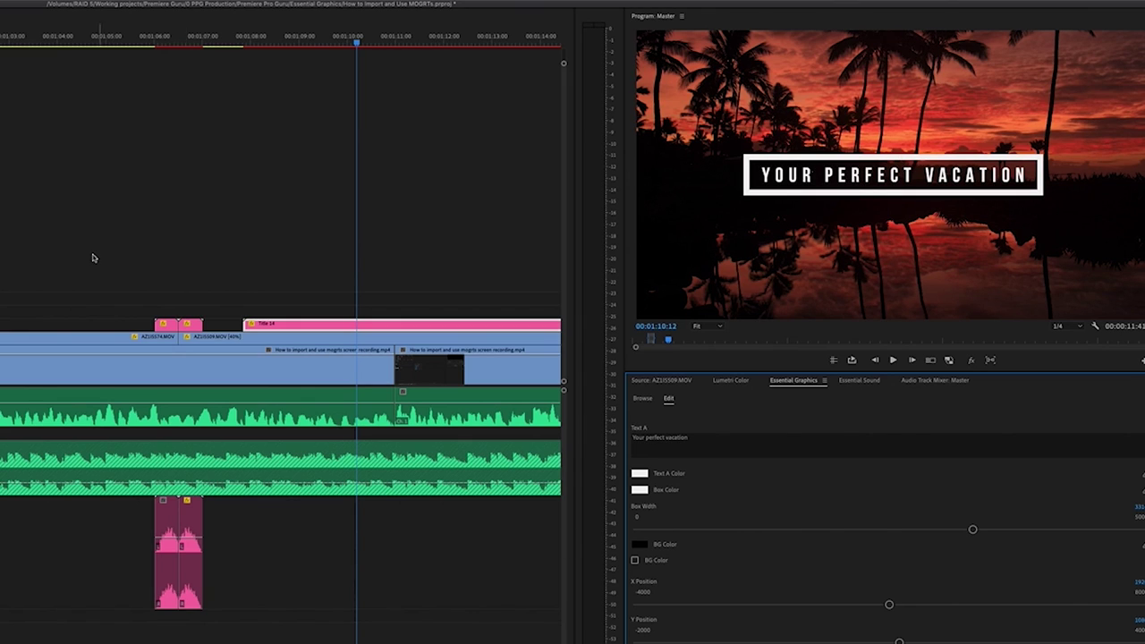
# Play back the "Your perfect vacation" title animation over the sunset clip at Full playback resolution.
pyautogui.click(213, 45)
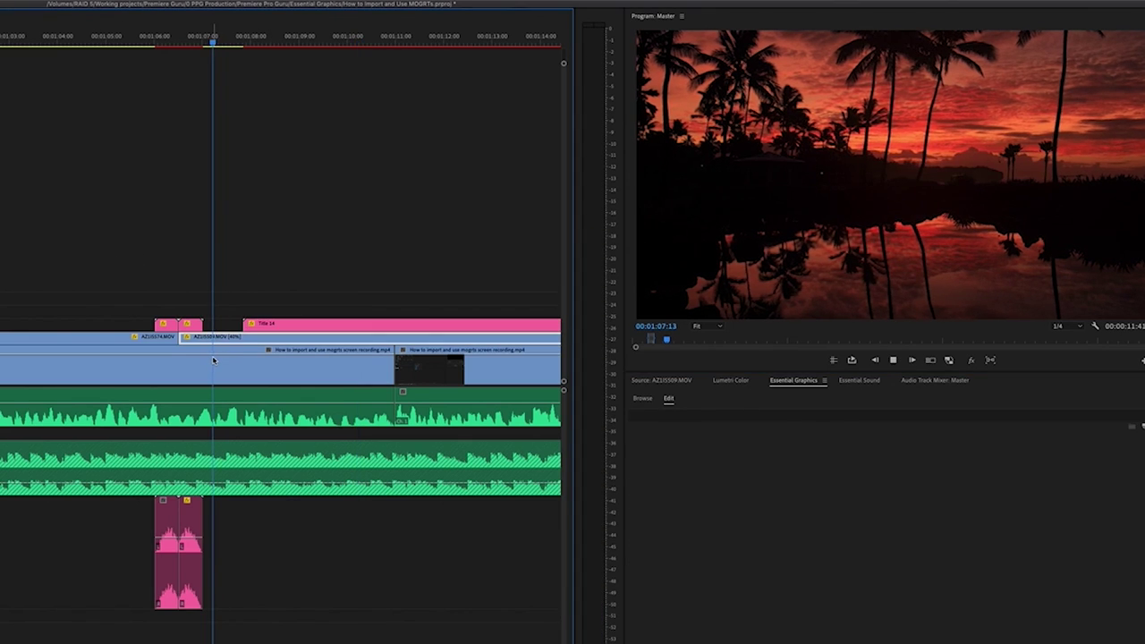
pyautogui.press('space')
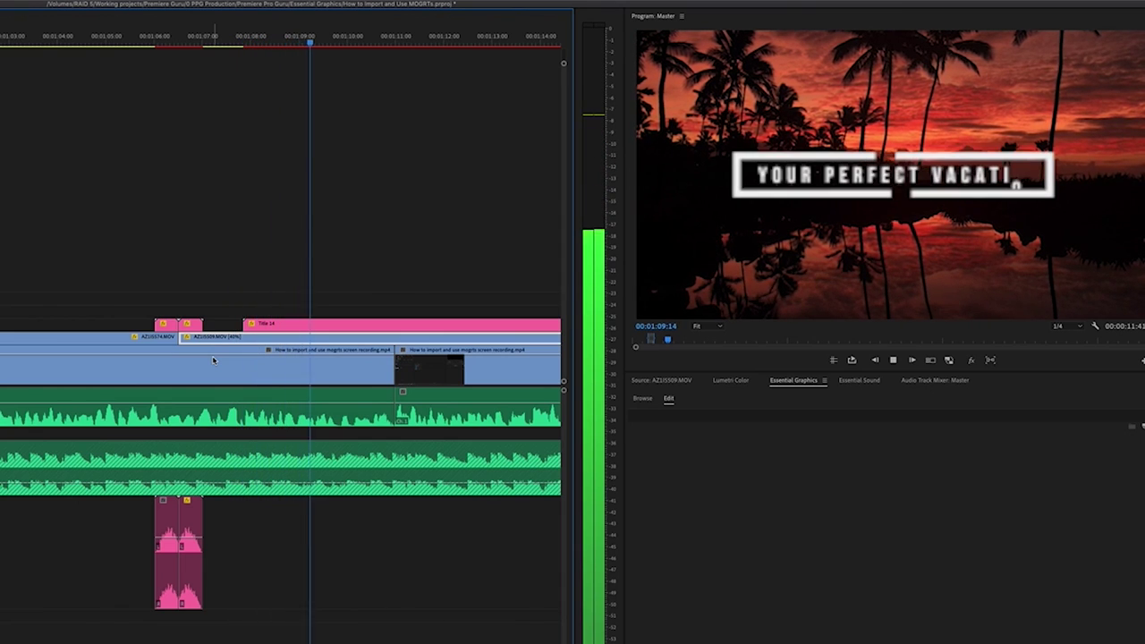
pyautogui.click(1098, 297)
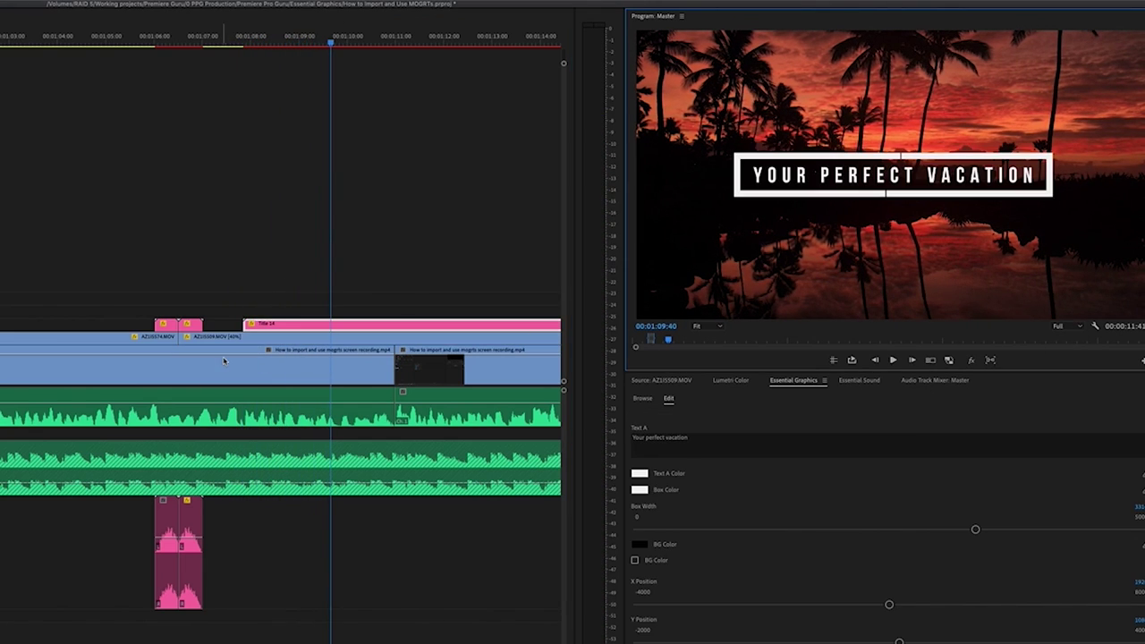
pyautogui.click(224, 361)
pyautogui.press('space')
pyautogui.press('=')
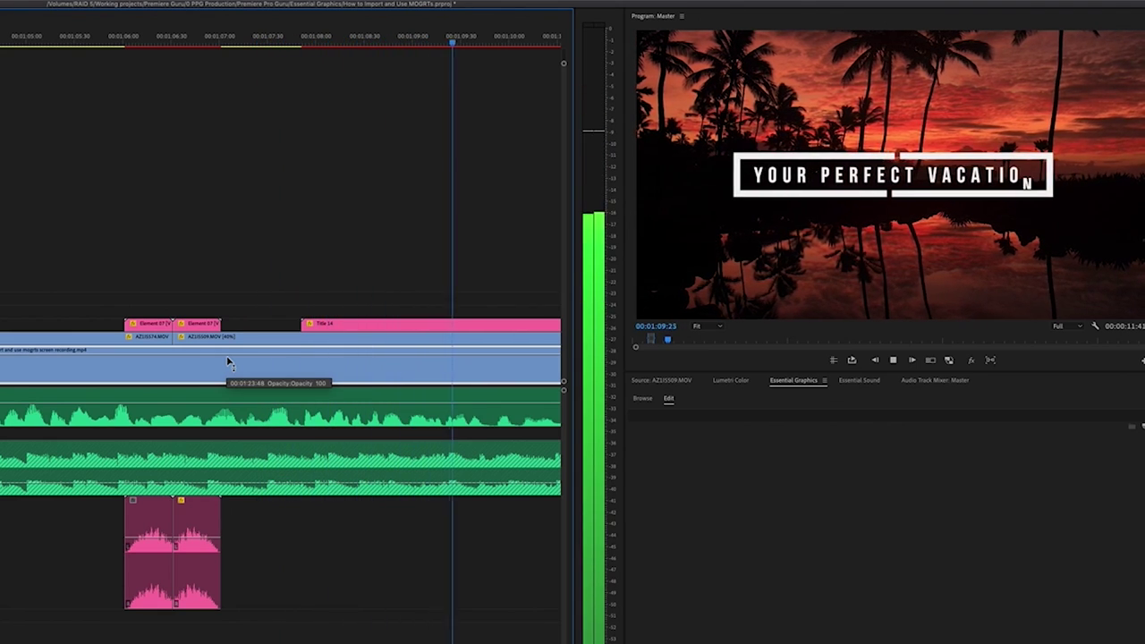
pyautogui.press('-')
pyautogui.press('-')
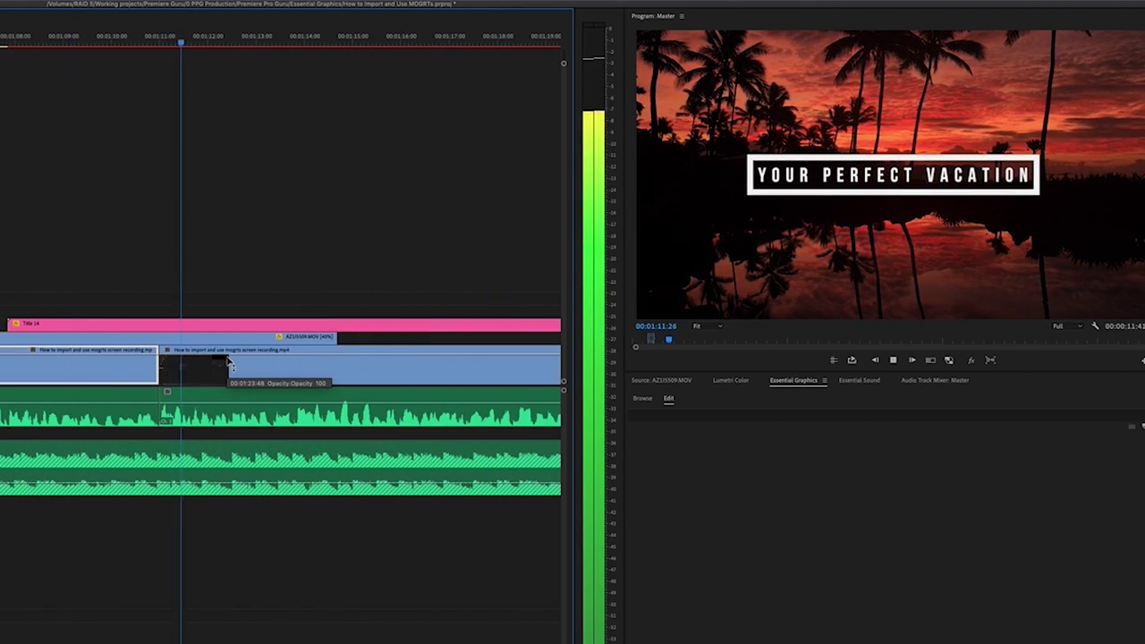
pyautogui.click(283, 324)
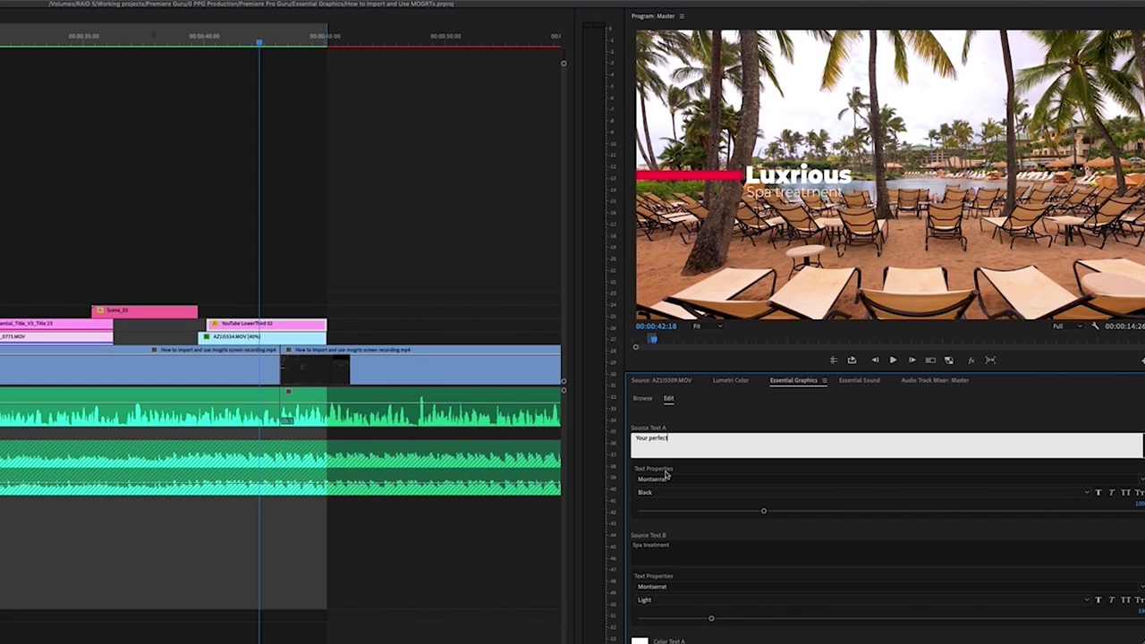
# Change the YouTube lower third to read "Your perfect" with "Get away" below it, and render the preview.
pyautogui.click(684, 550)
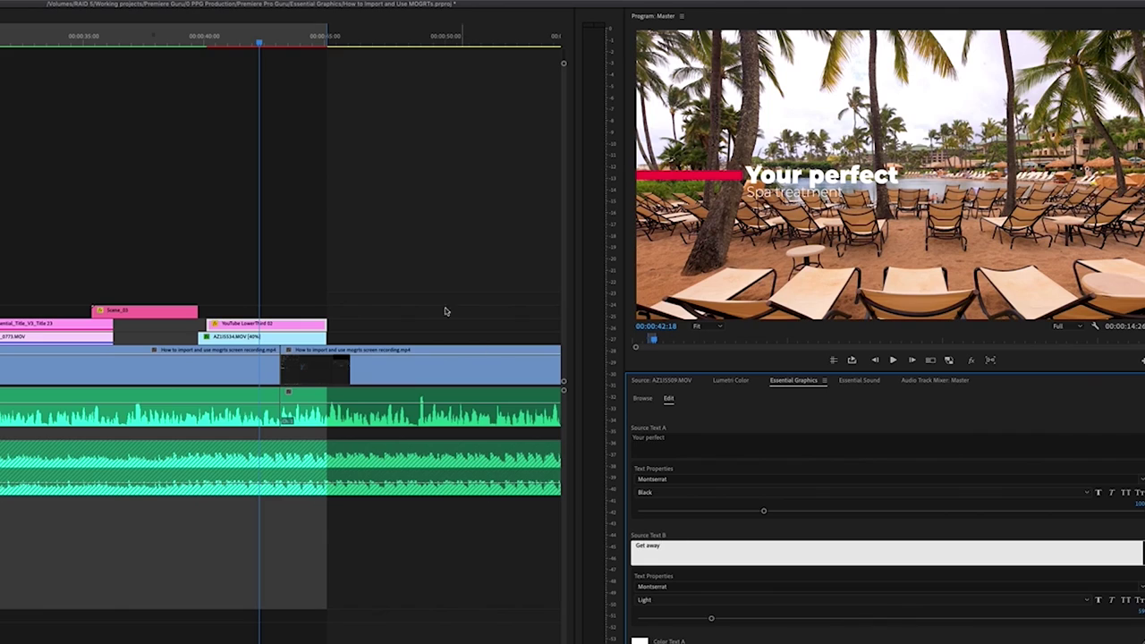
pyautogui.click(408, 277)
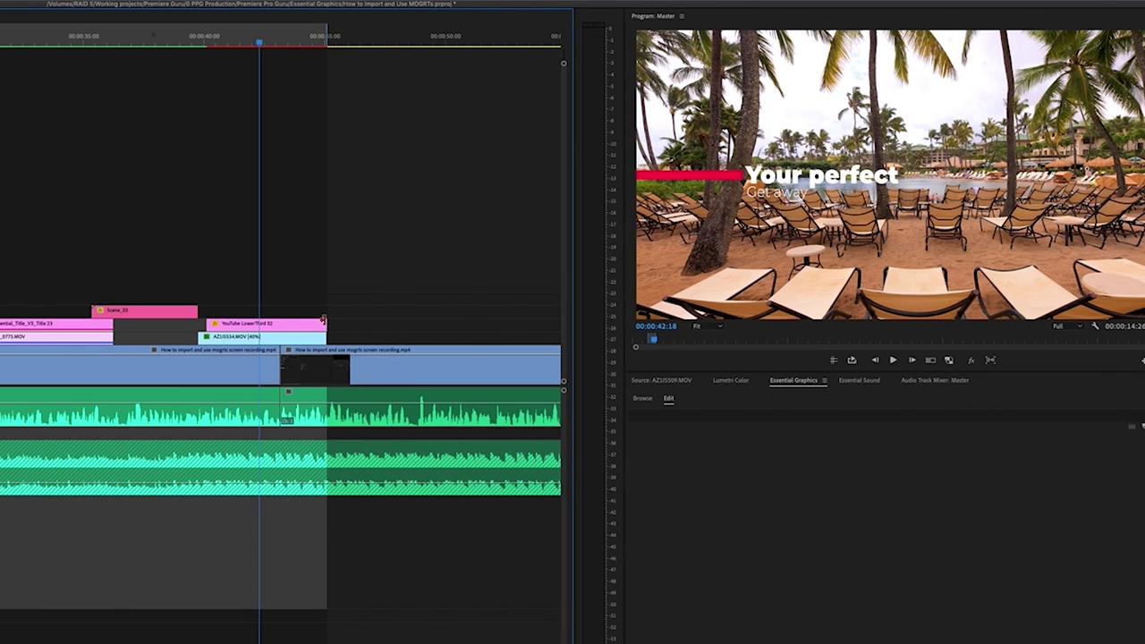
pyautogui.click(234, 323)
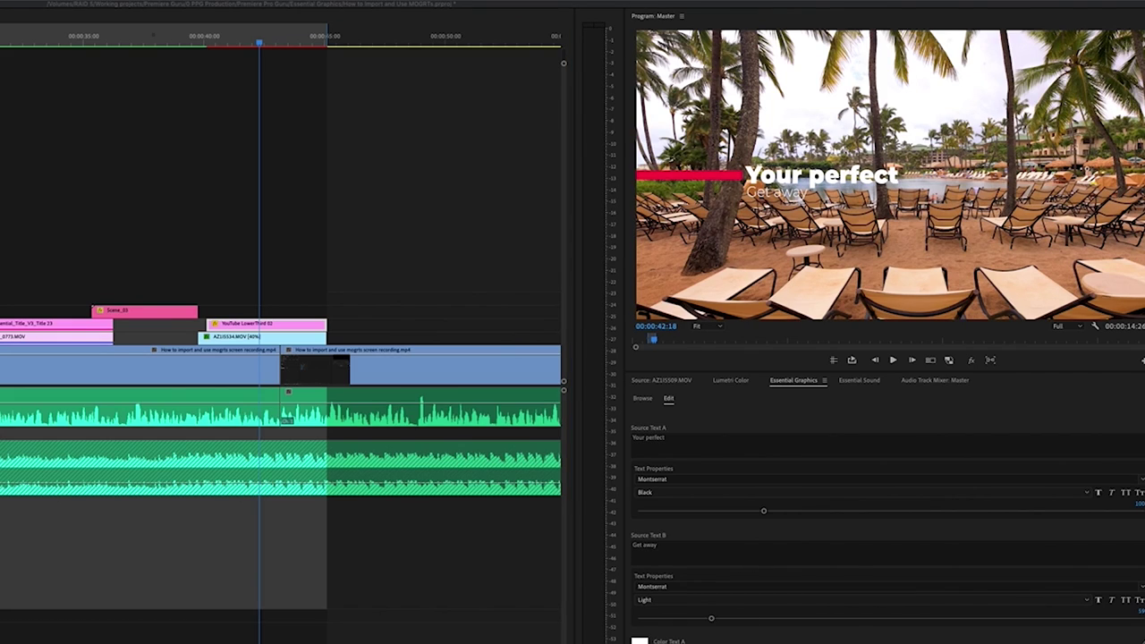
pyautogui.press('Return')
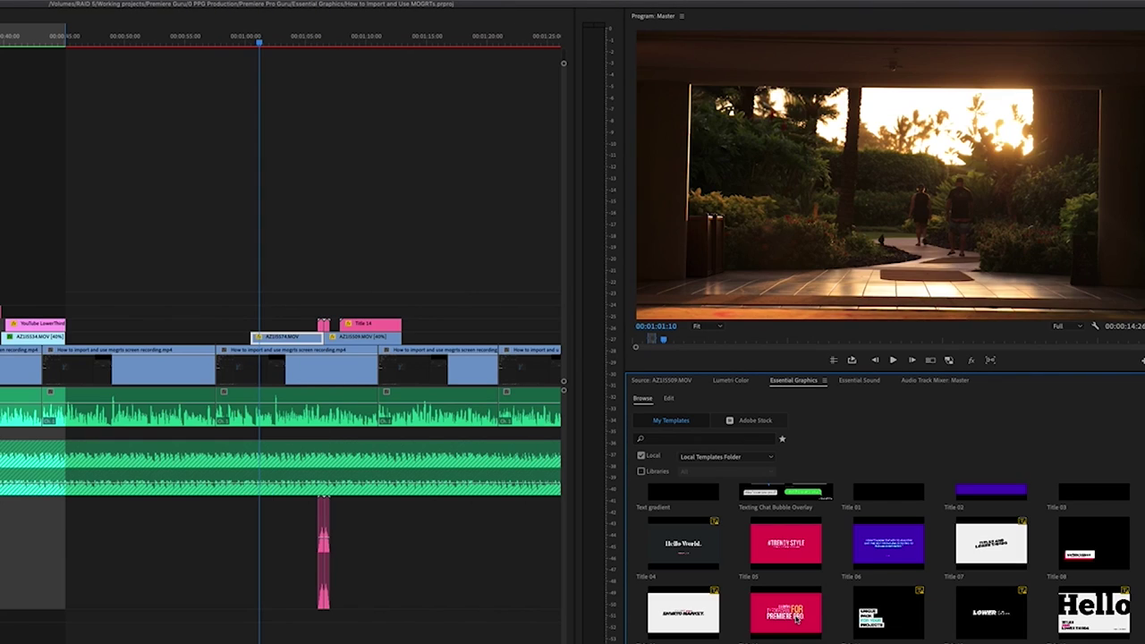
# Place the Title 05 "#Trendy Style" template above AZ1J5574.MOV, aligned with the start of that clip.
pyautogui.scroll(2, 661, 496)
pyautogui.moveTo(798, 626); pyautogui.dragTo(257, 311)
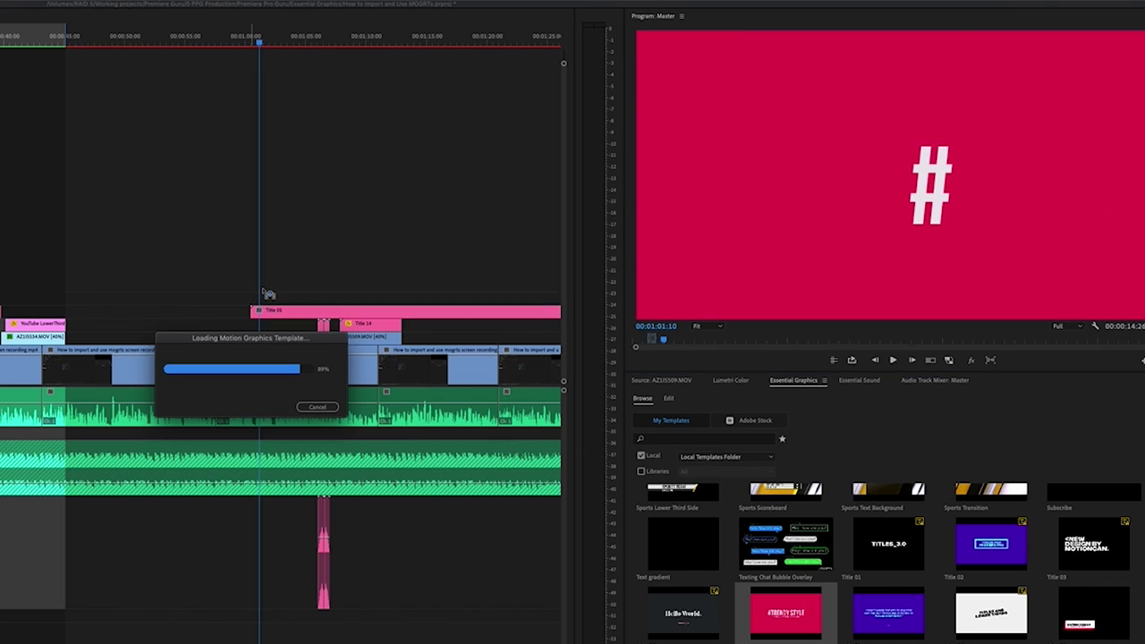
pyautogui.click(267, 310)
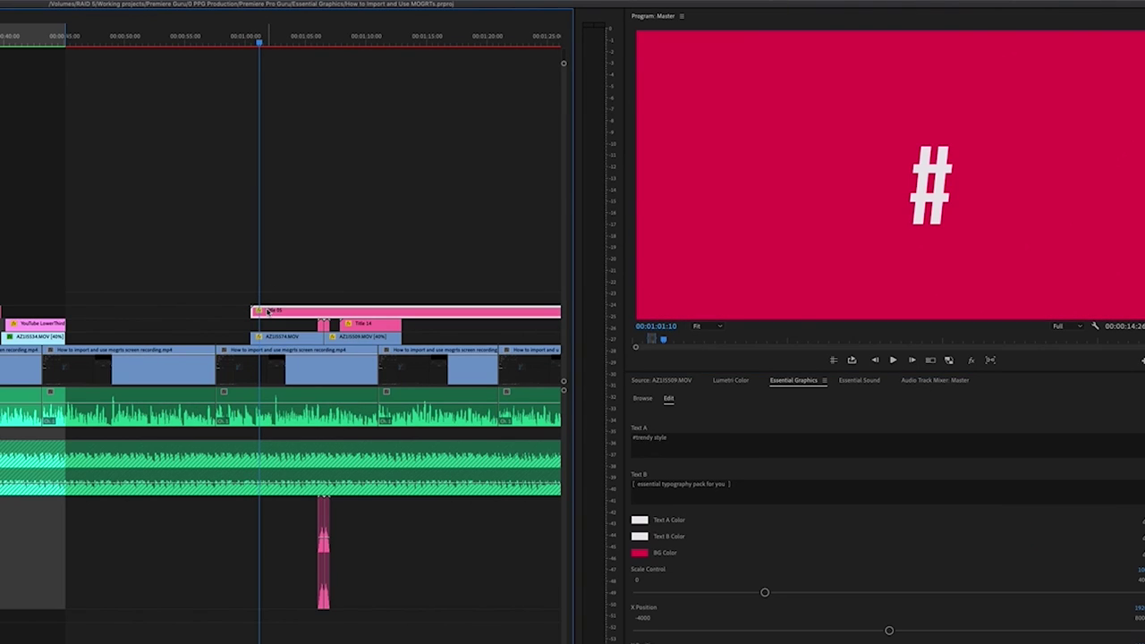
# Play back the "#Trendy Style" title from the start of its clip up to the transition graphics.
pyautogui.press('Up')
pyautogui.press('space')
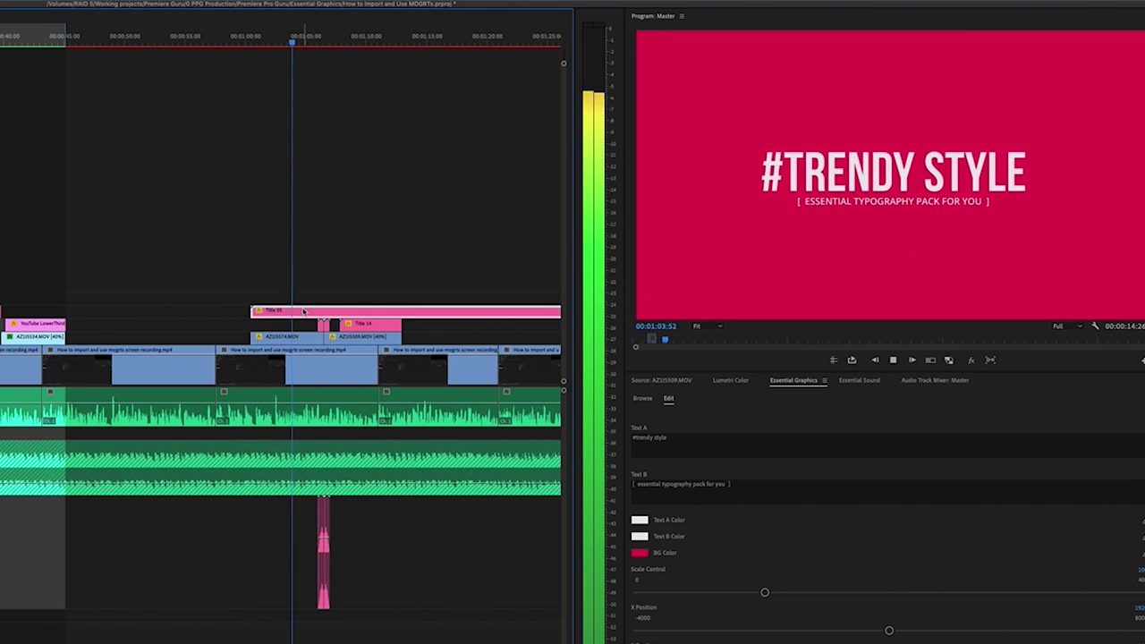
pyautogui.press('space')
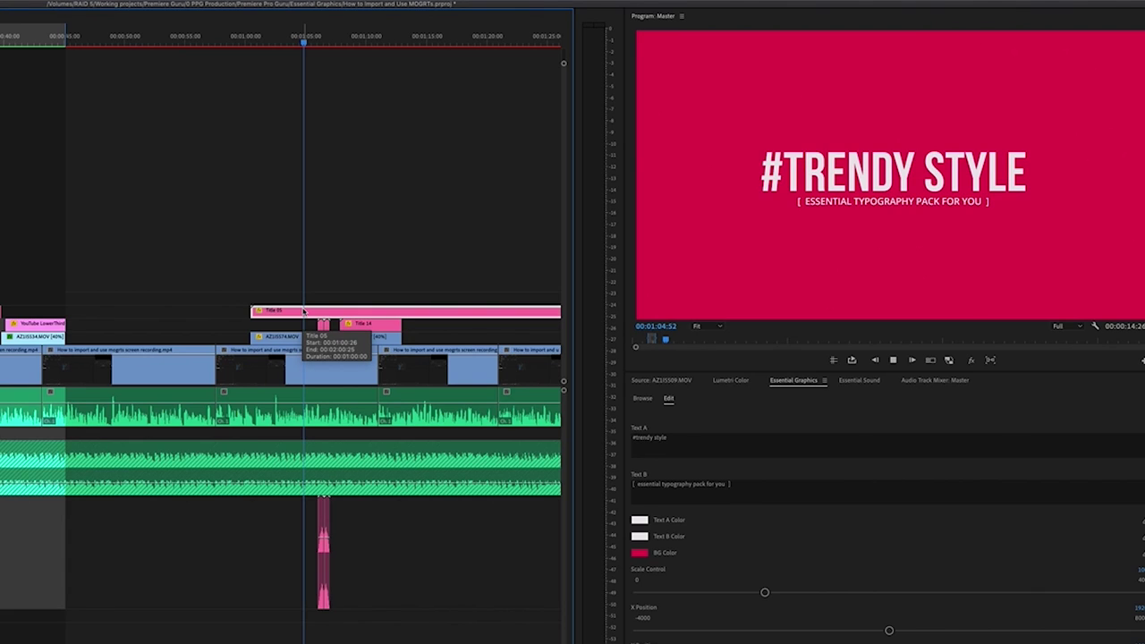
pyautogui.press('=')
pyautogui.press('space')
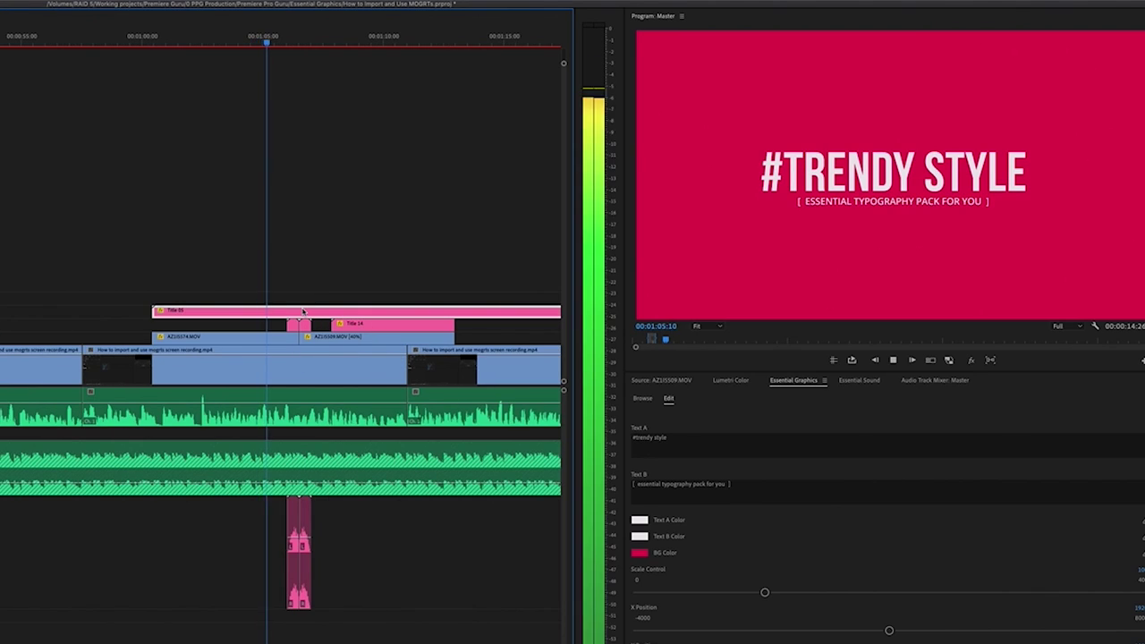
pyautogui.press('space')
# Move the pair of transition graphics above the Title 05 clip and trim the title's end to the cut between the two footage clips.
pyautogui.moveTo(301, 324); pyautogui.dragTo(299, 302)
pyautogui.press('space')
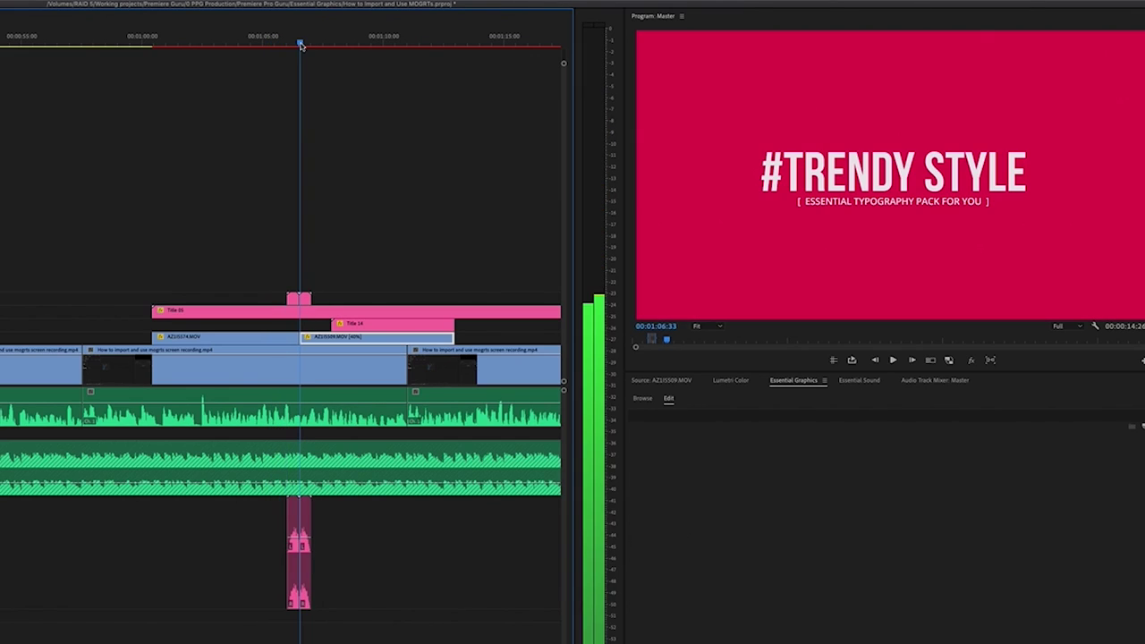
pyautogui.press('space')
pyautogui.click(328, 315)
pyautogui.press('w')
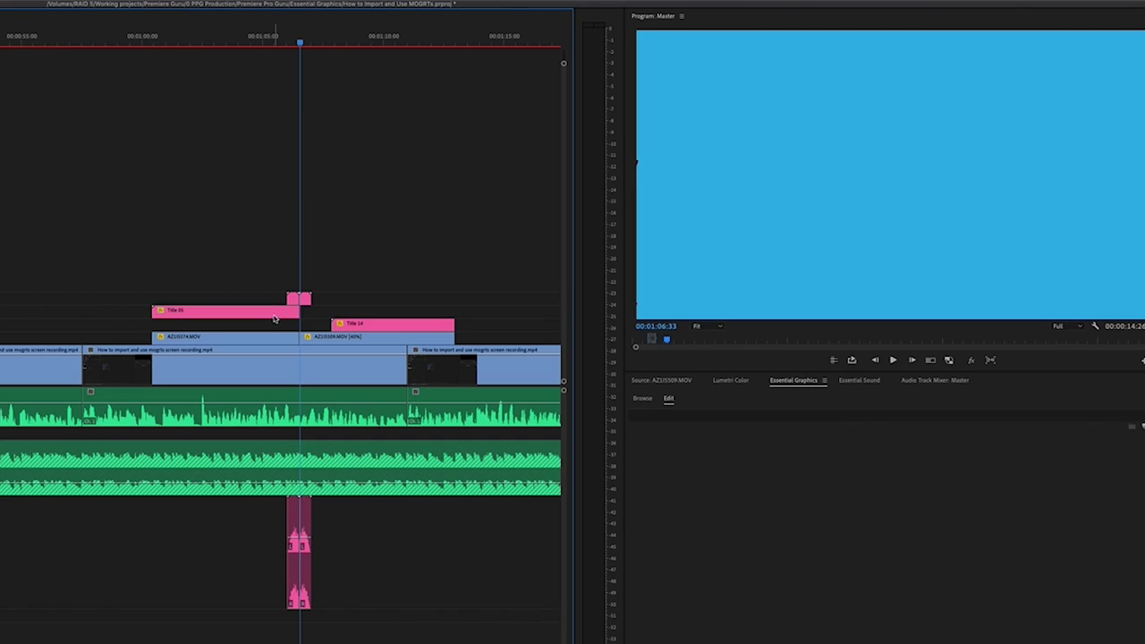
# Play the sequence from just before the transition through the "Your perfect vacation" title to review the edit.
pyautogui.hotkey('shift', 'Left')
pyautogui.click(276, 339)
pyautogui.press('space')
pyautogui.press('=')
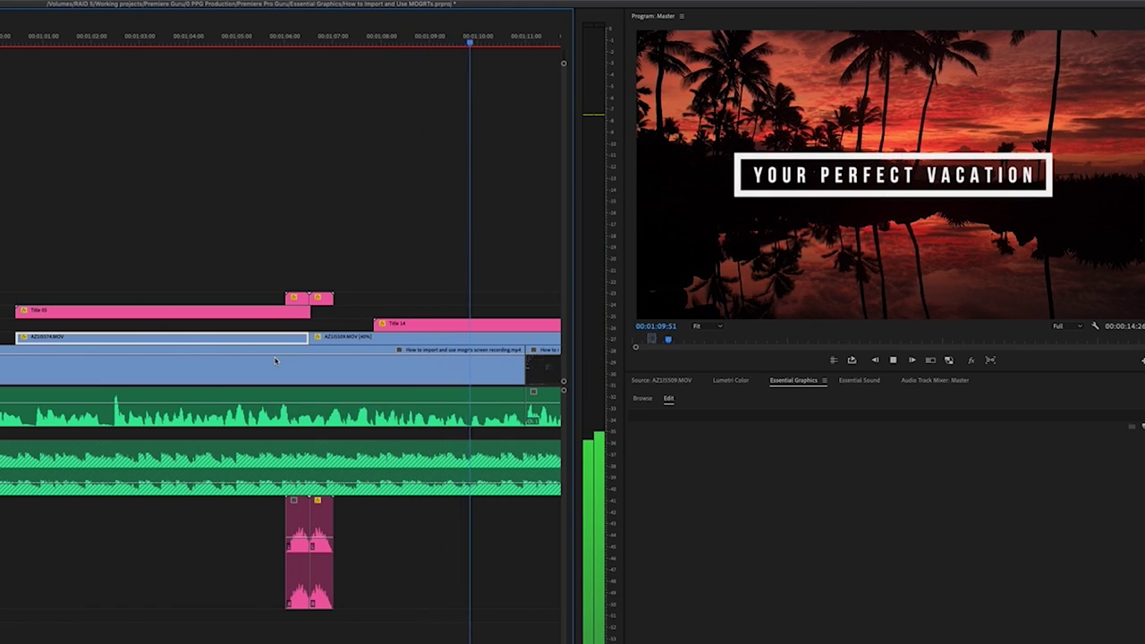
pyautogui.press('-')
pyautogui.press('-')
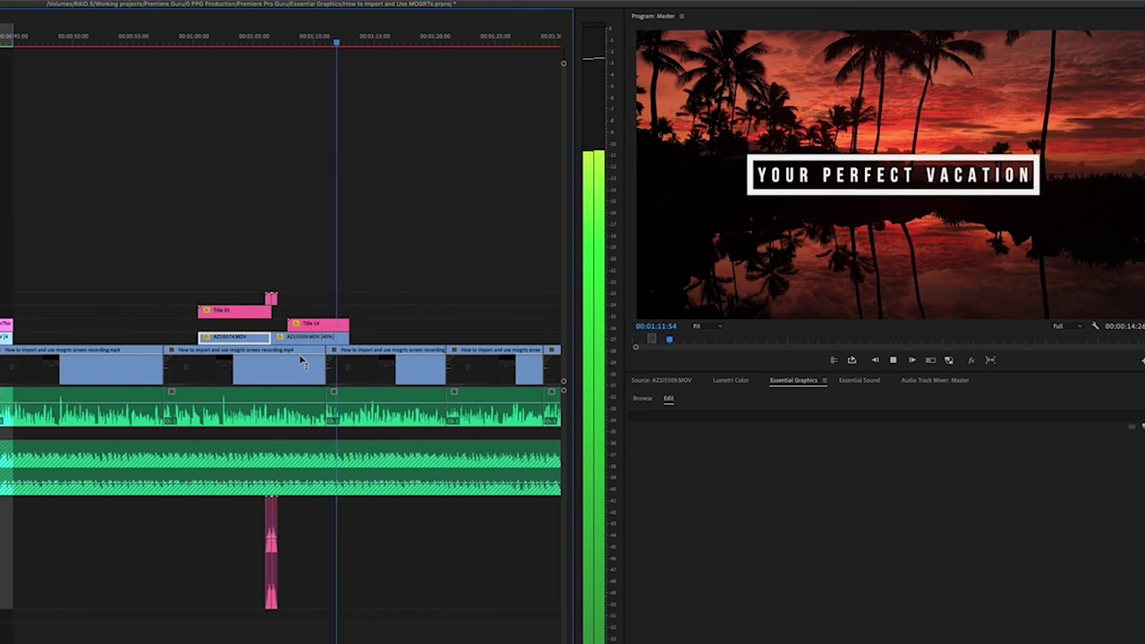
pyautogui.press('=')
pyautogui.press('-')
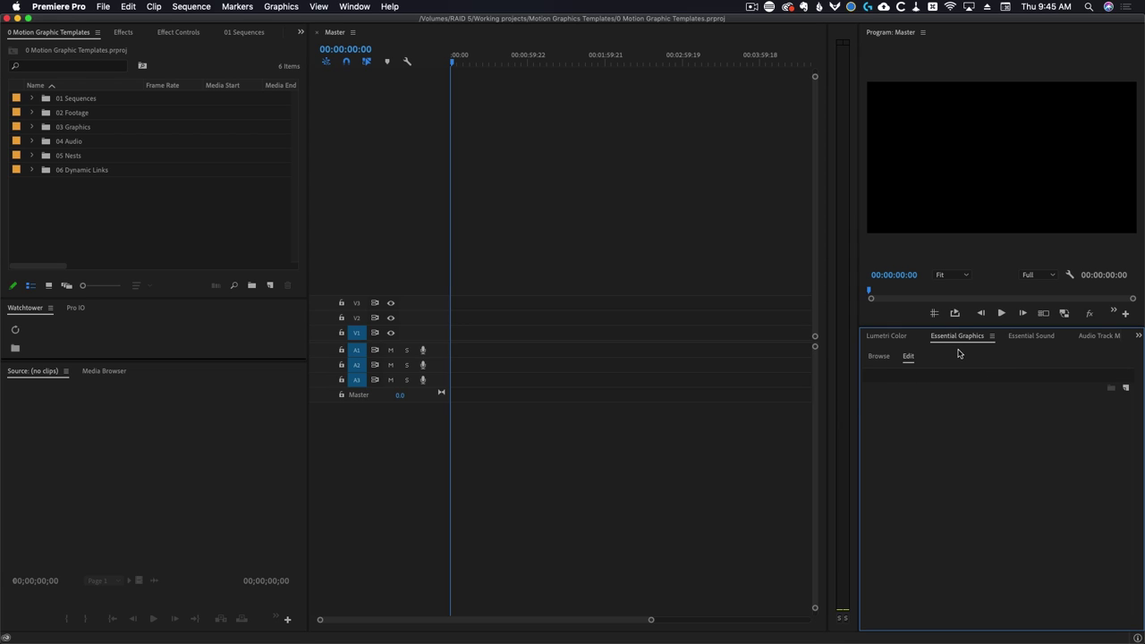
# Browse the templates in Essential Graphics and install PPG Title 01.mogrt from the My mogrts folder.
pyautogui.click(345, 6)
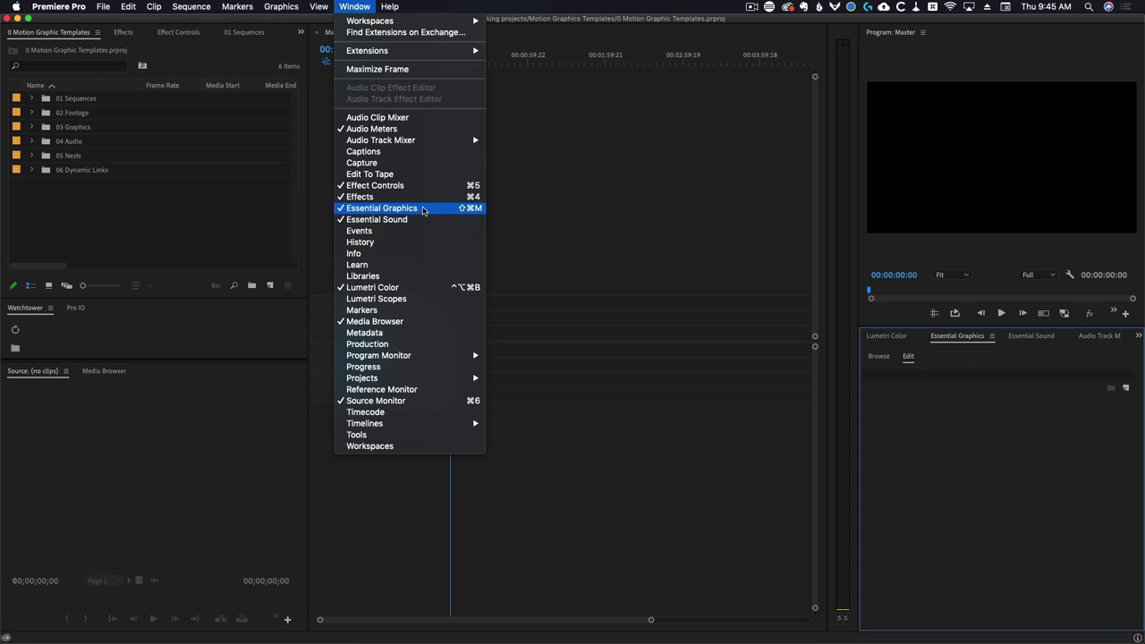
pyautogui.click(913, 423)
pyautogui.click(880, 357)
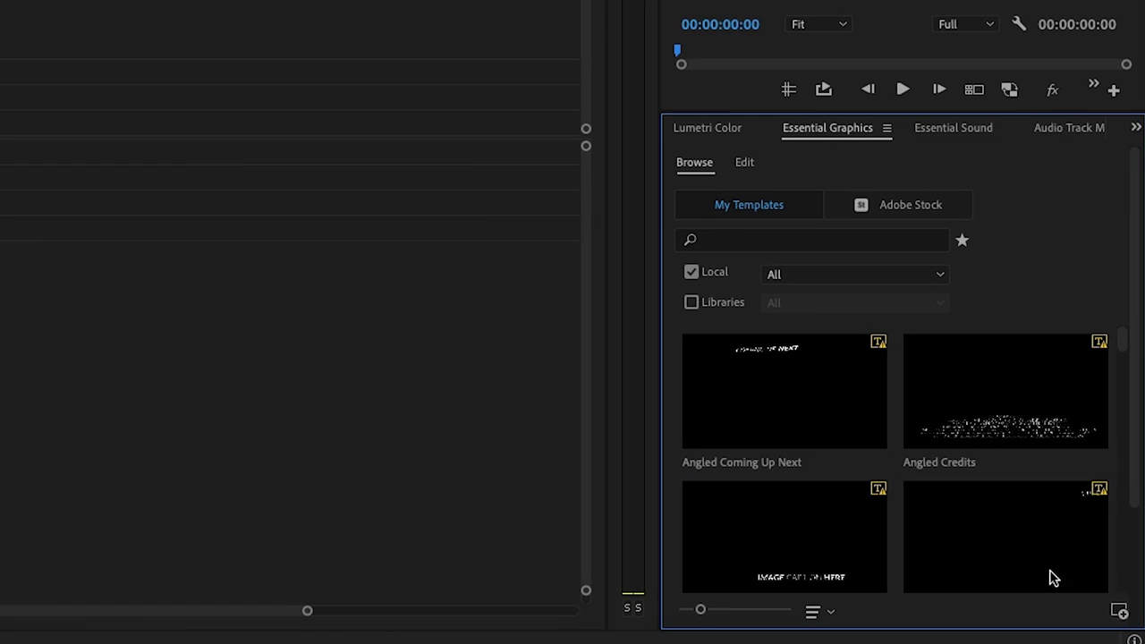
pyautogui.click(1120, 612)
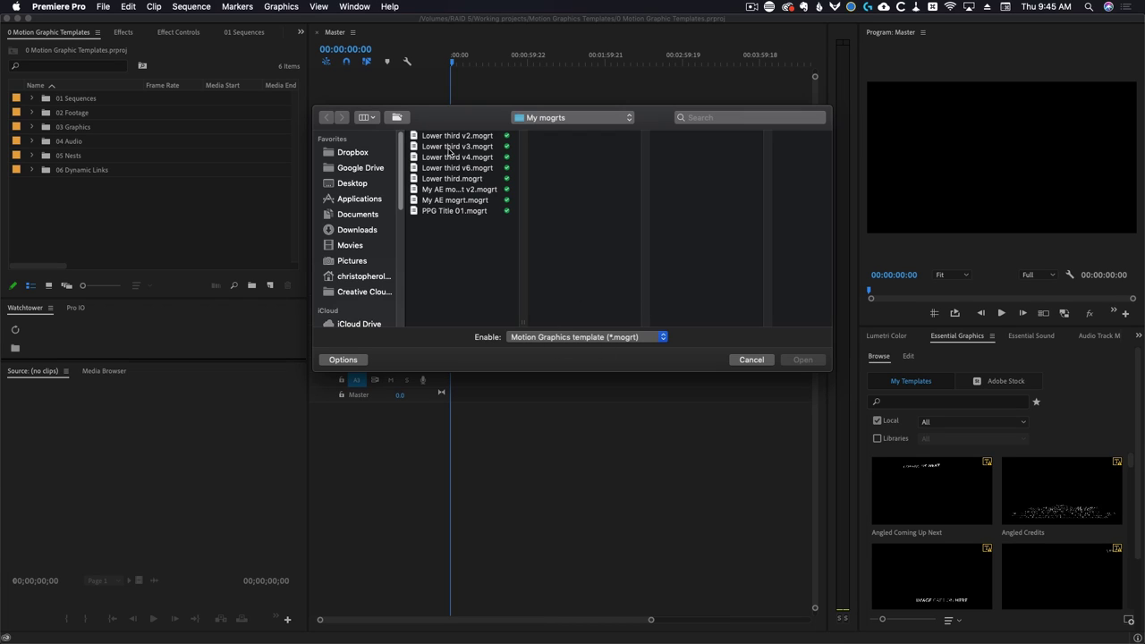
pyautogui.click(463, 211)
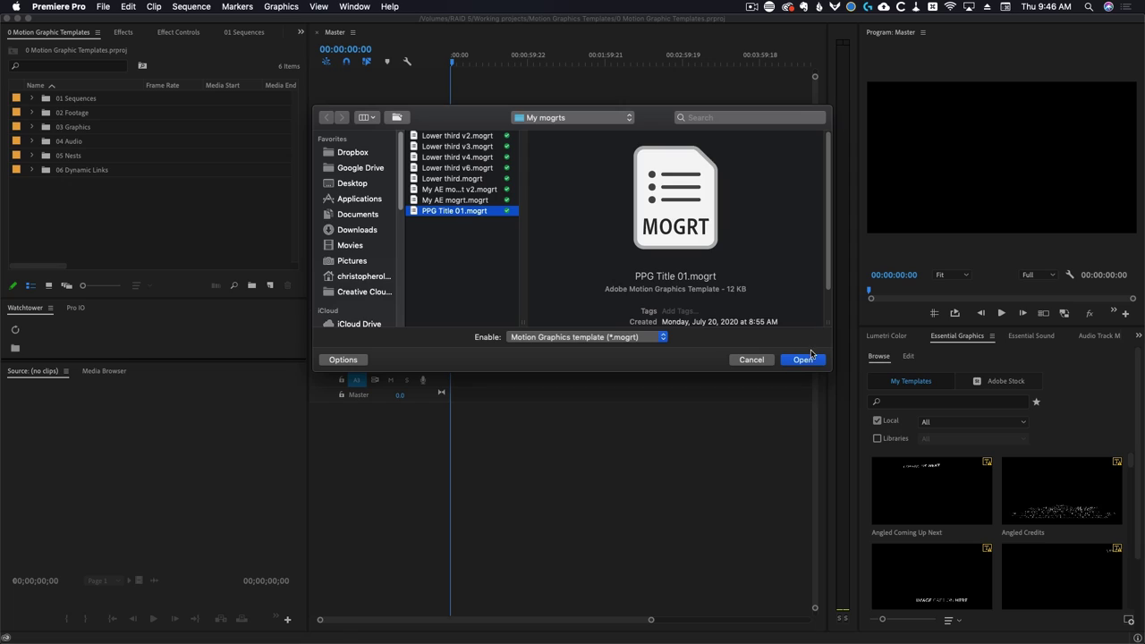
pyautogui.click(803, 359)
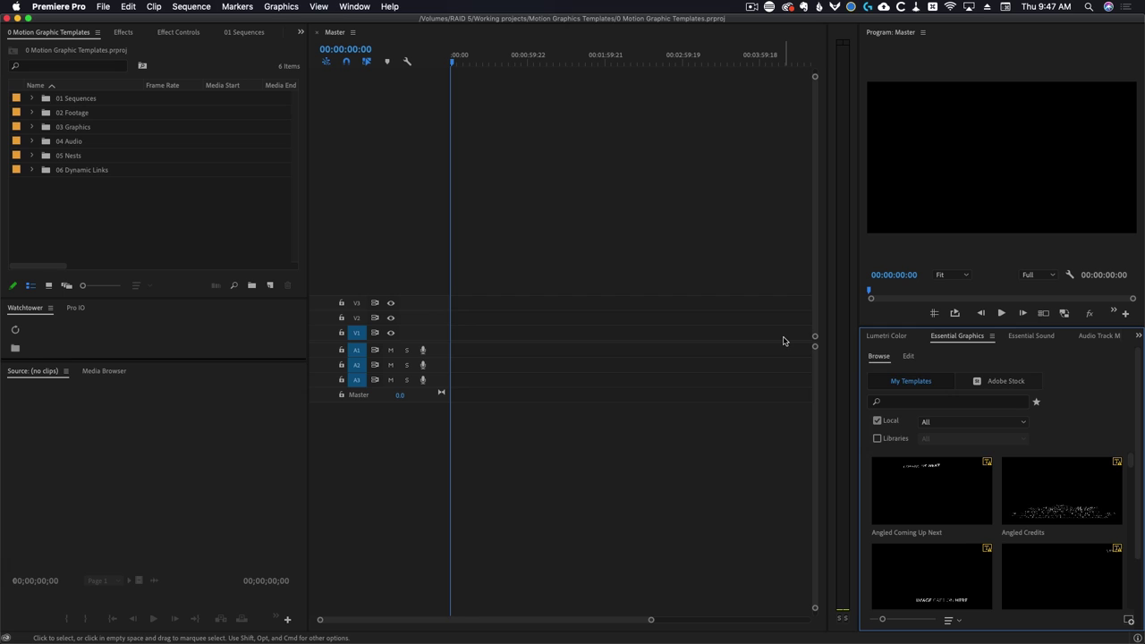
# Add the My mogrts folder from Motion Graphics Templates to the additional folders of Essential Graphics.
pyautogui.click(991, 337)
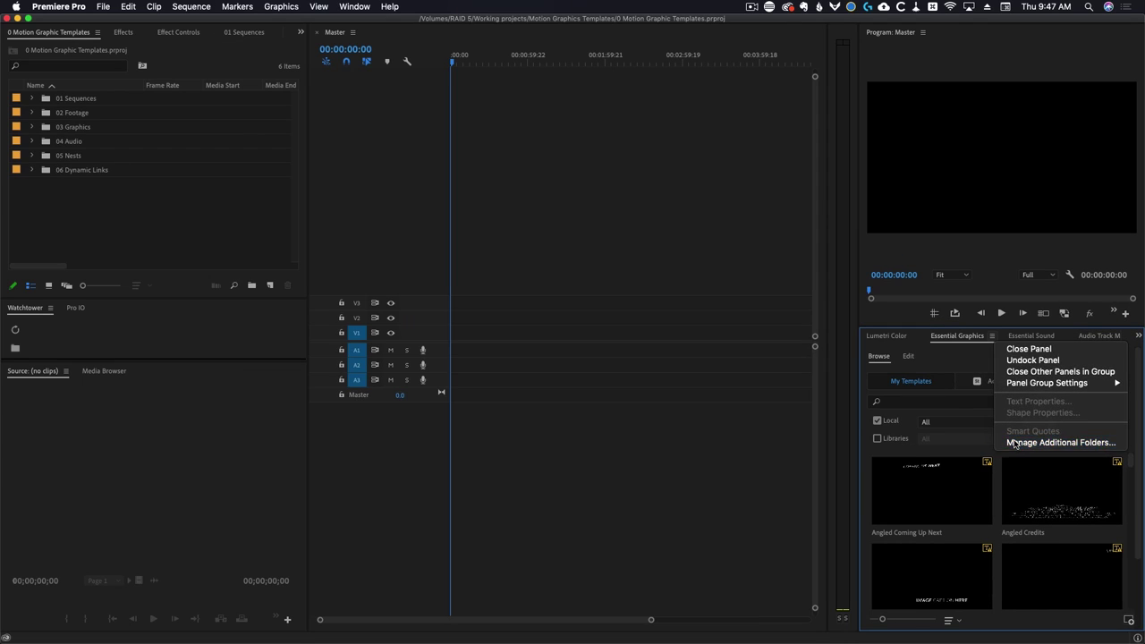
pyautogui.click(1017, 443)
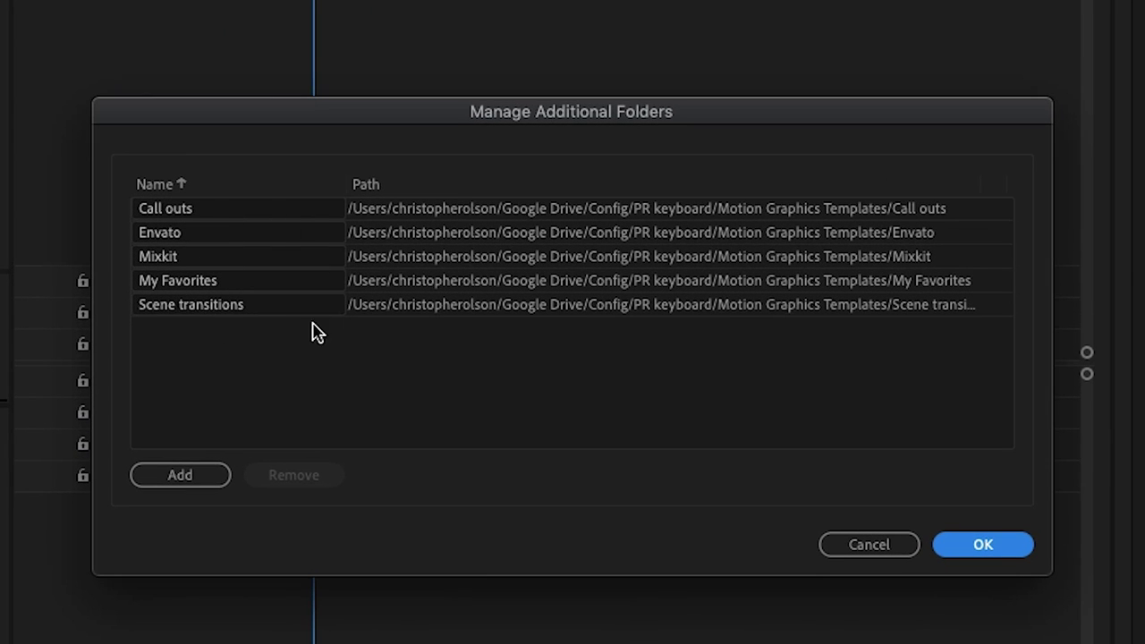
pyautogui.click(200, 475)
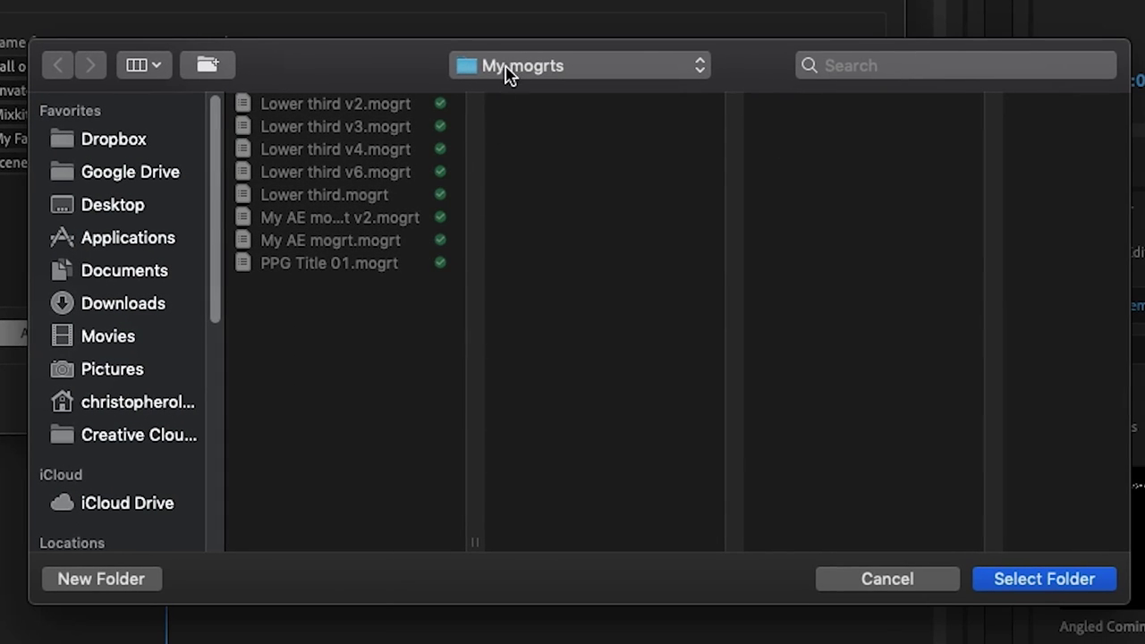
pyautogui.click(565, 130)
pyautogui.click(578, 157)
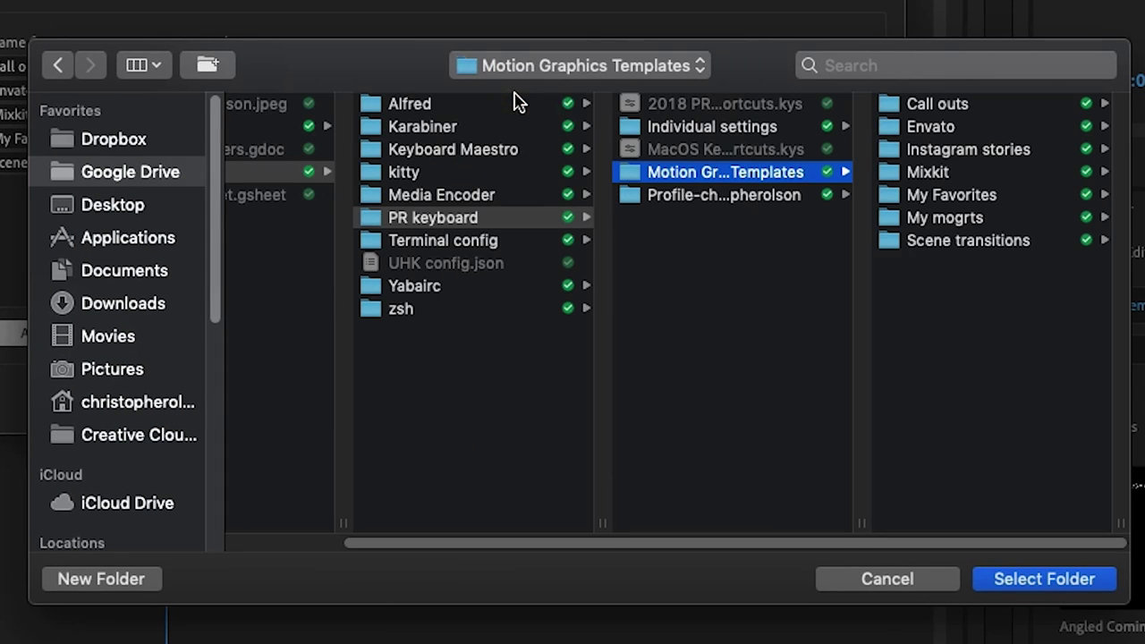
pyautogui.click(891, 224)
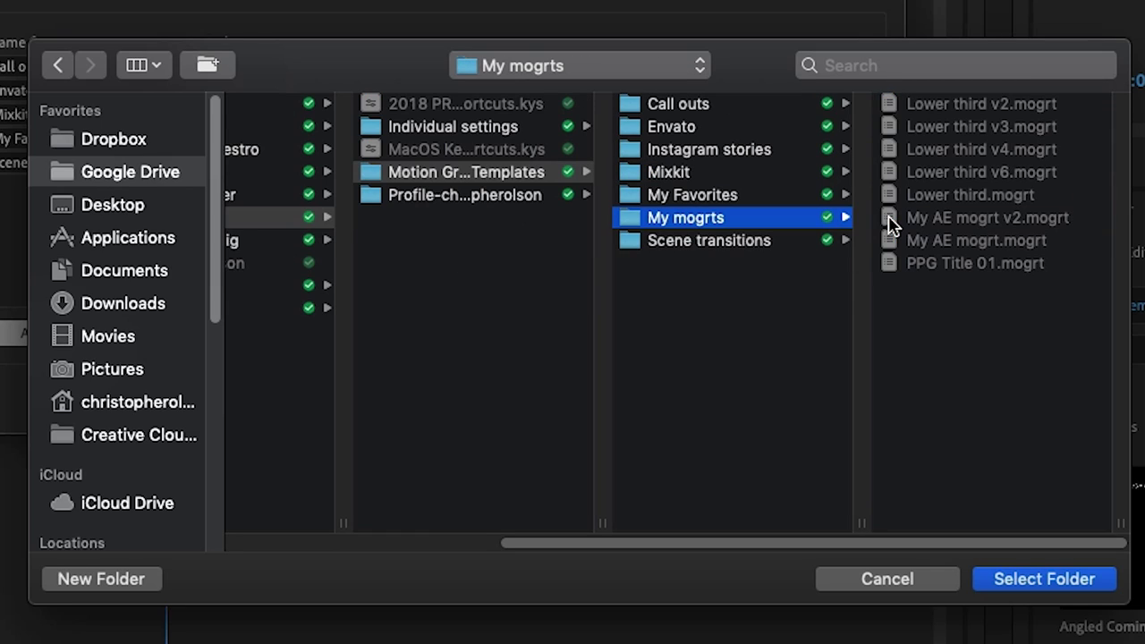
pyautogui.click(1027, 581)
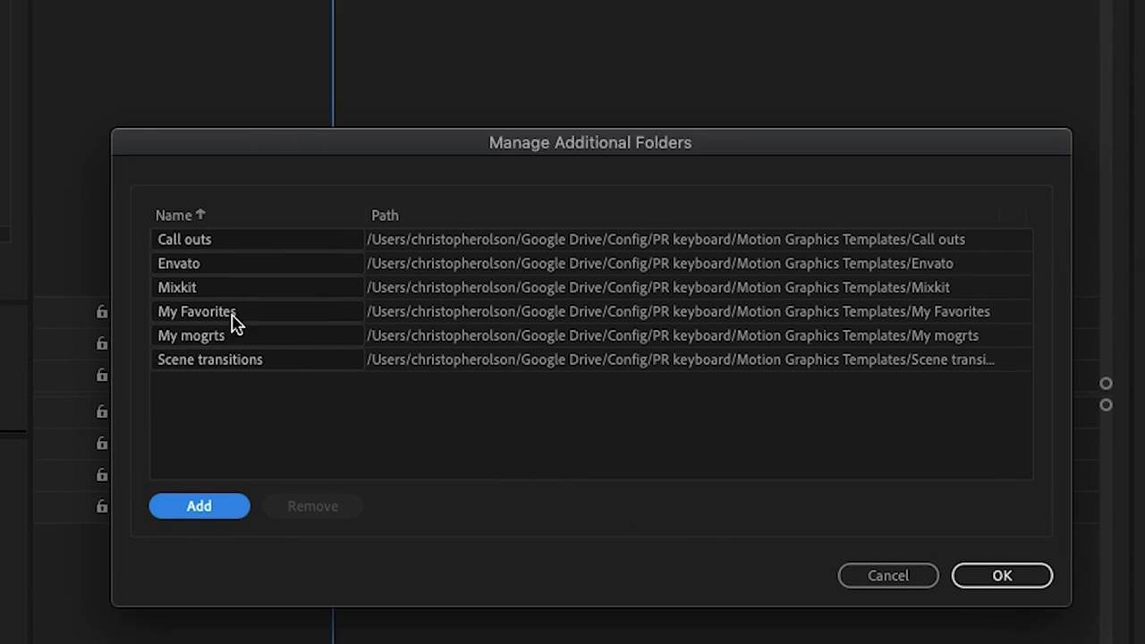
# Confirm the additional template folders, then filter the local templates to My mogrts and browse them.
pyautogui.doubleClick(238, 338)
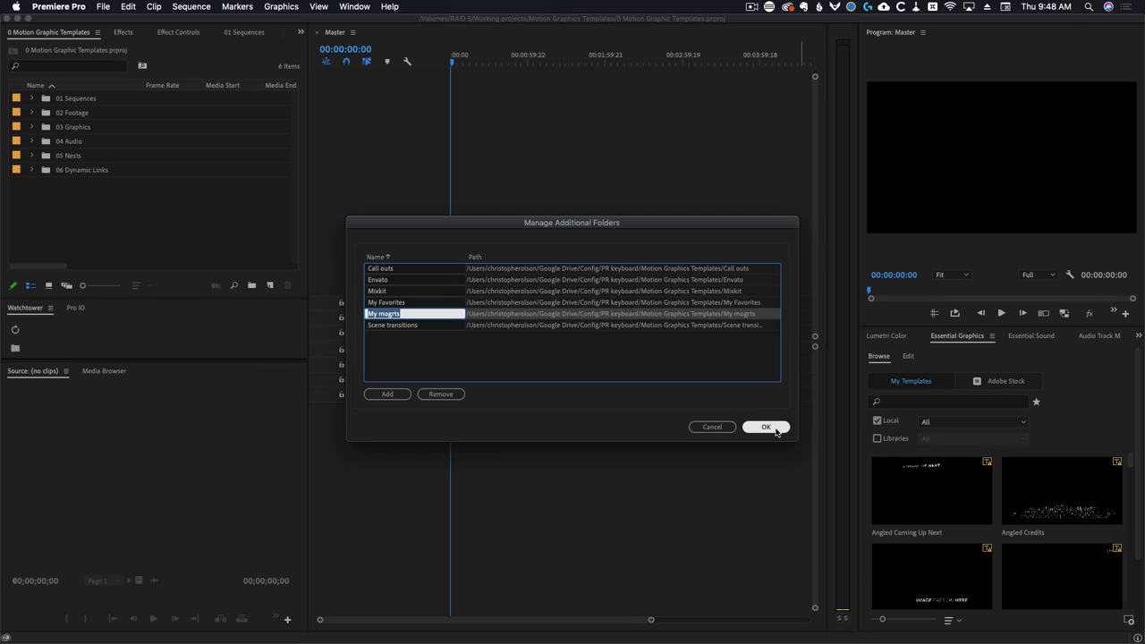
pyautogui.click(1043, 577)
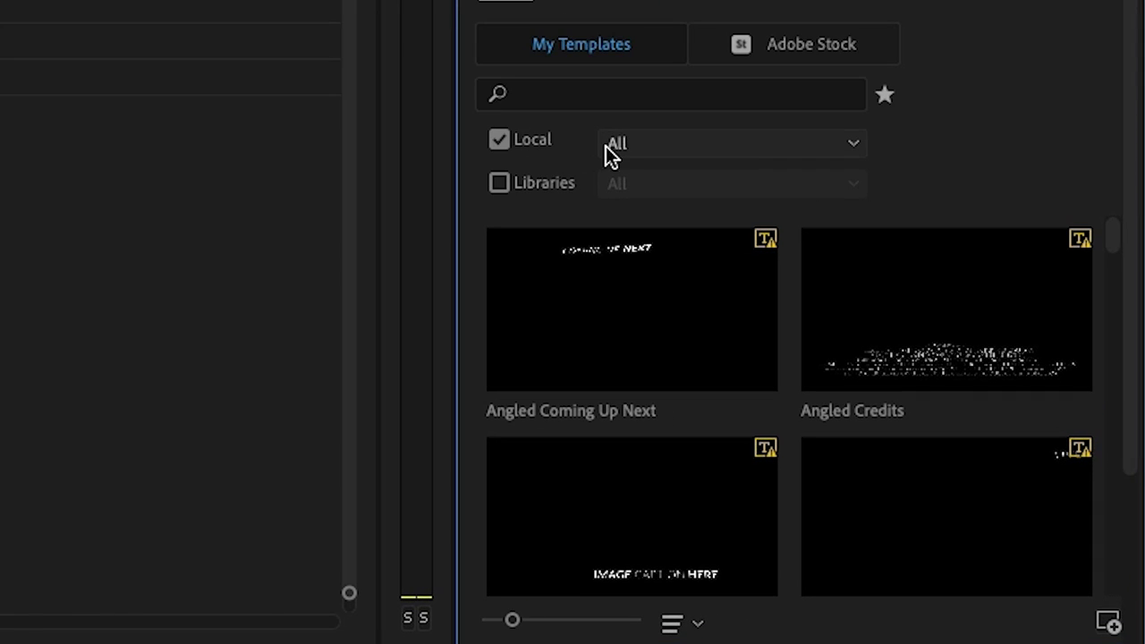
pyautogui.click(621, 143)
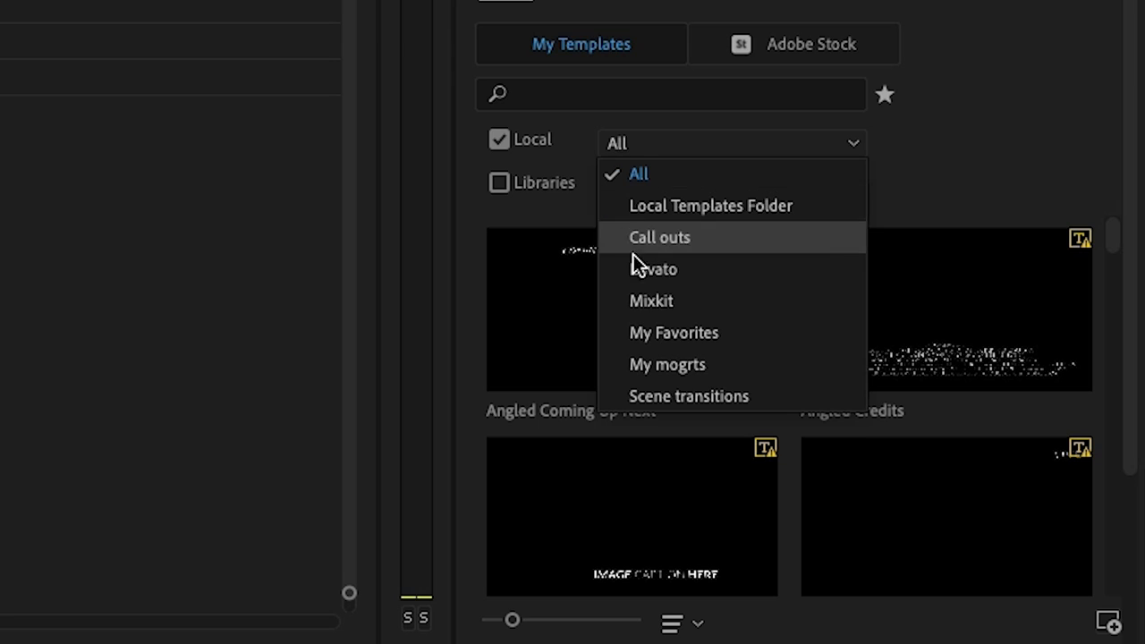
pyautogui.click(652, 363)
pyautogui.scroll(-5, 698, 354)
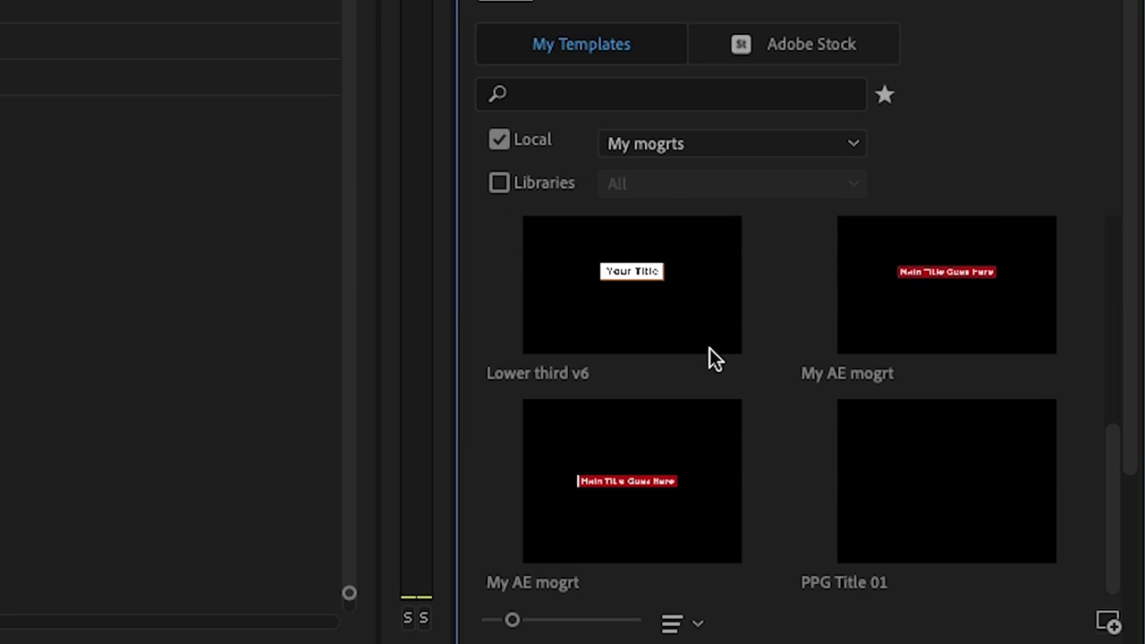
pyautogui.scroll(5, 667, 421)
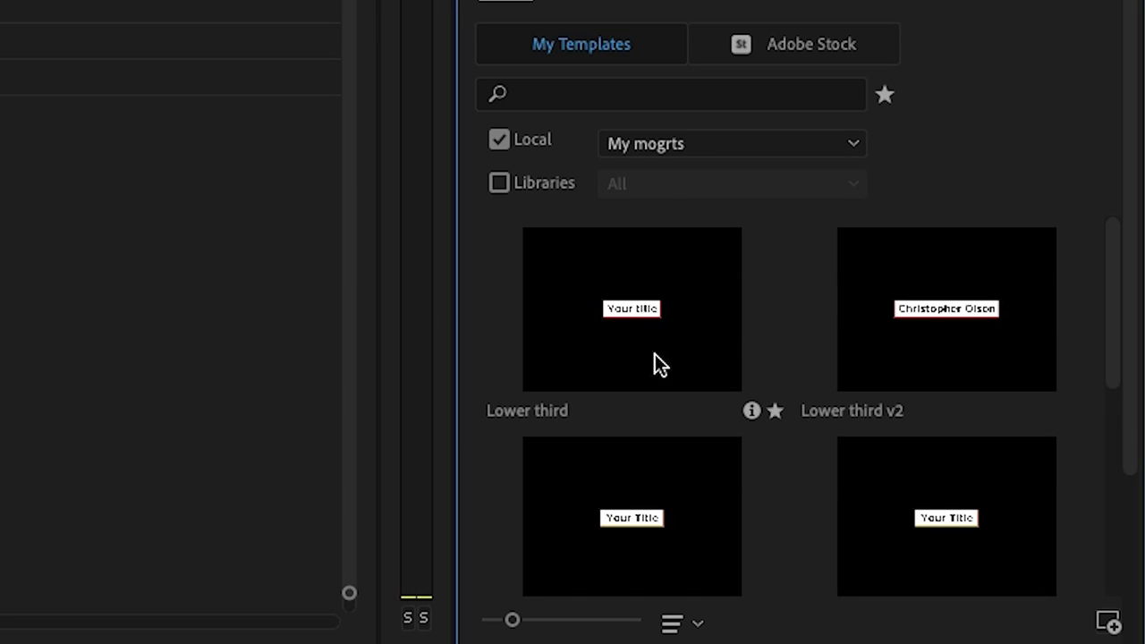
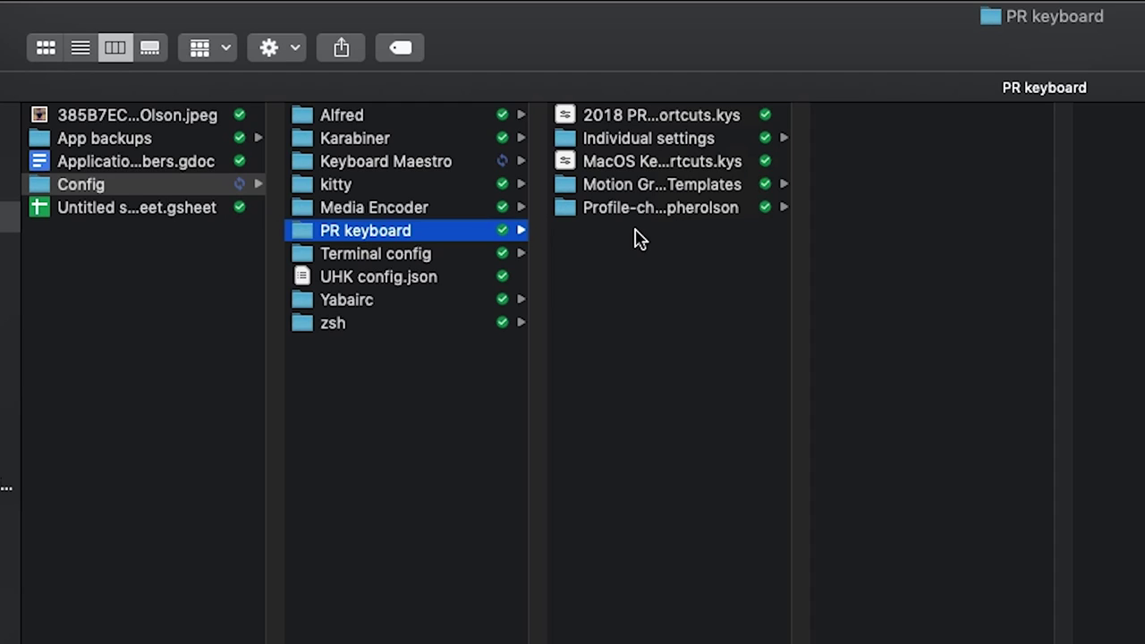
# Switch to Finder and look through the Individual settings folder and the Envato, Scene transitions, Call outs and My mogrts folders in Motion Graphics Templates.
pyautogui.click(641, 141)
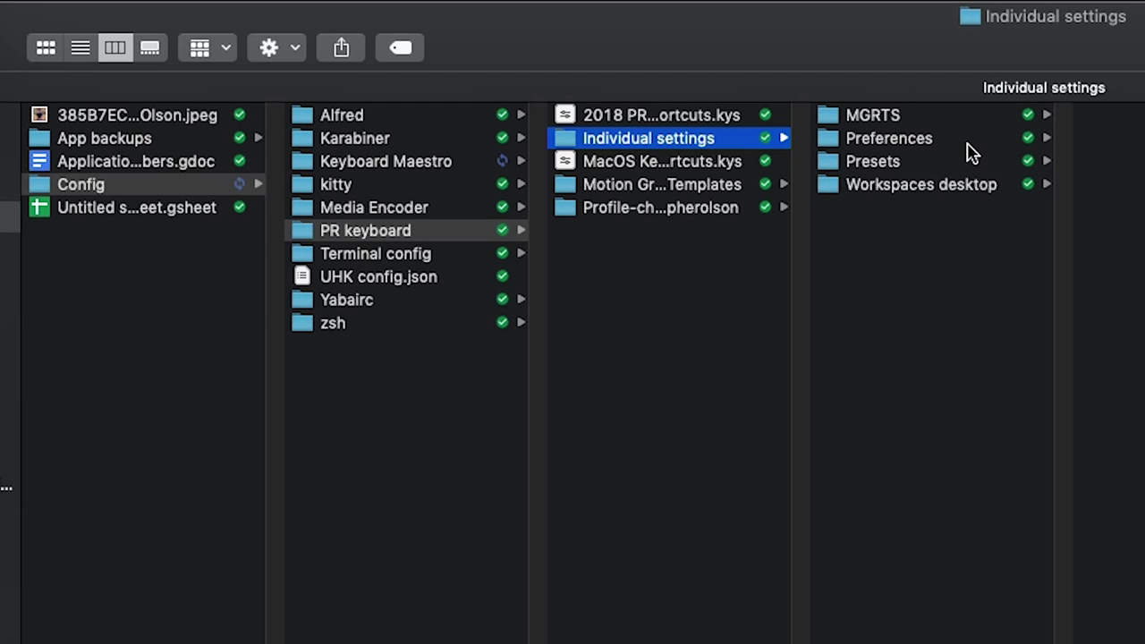
pyautogui.click(665, 185)
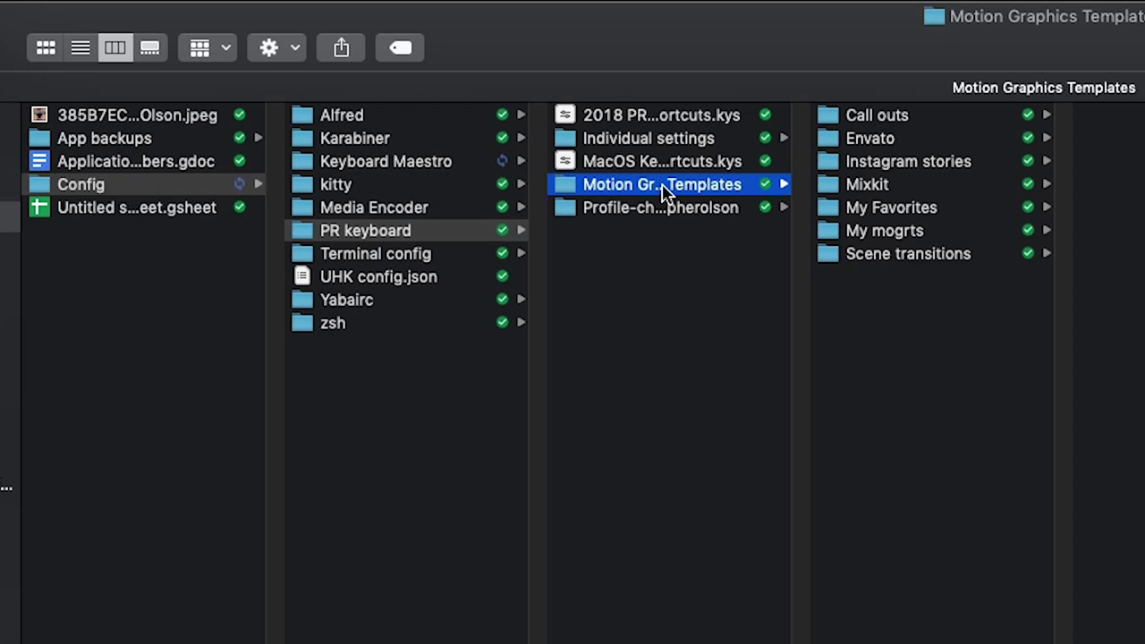
pyautogui.press('Return')
pyautogui.click(841, 140)
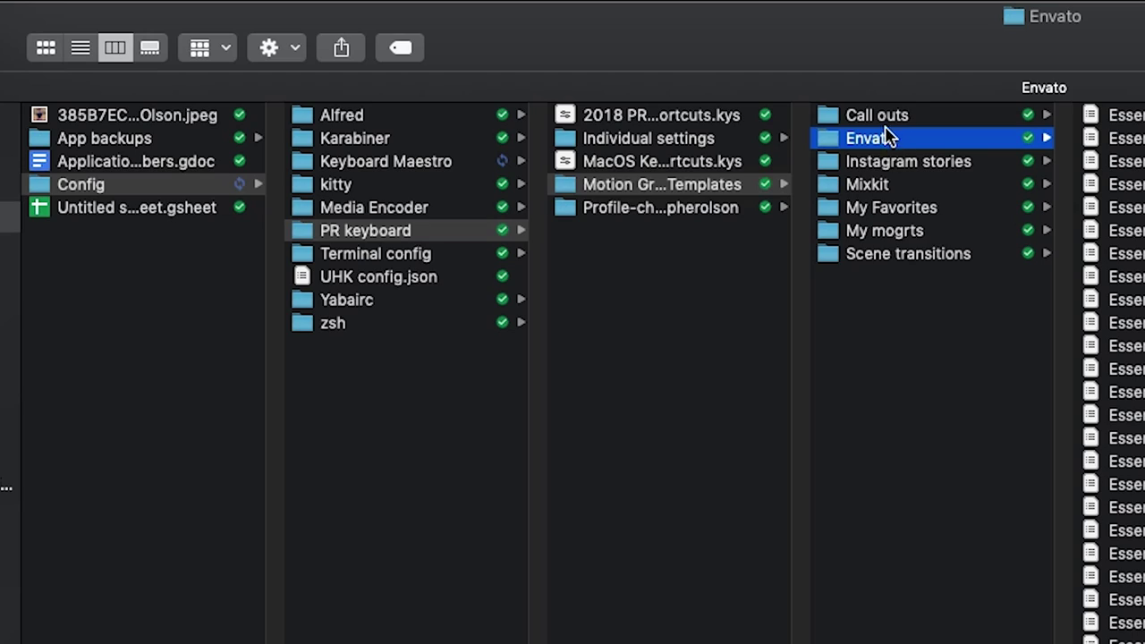
pyautogui.click(906, 259)
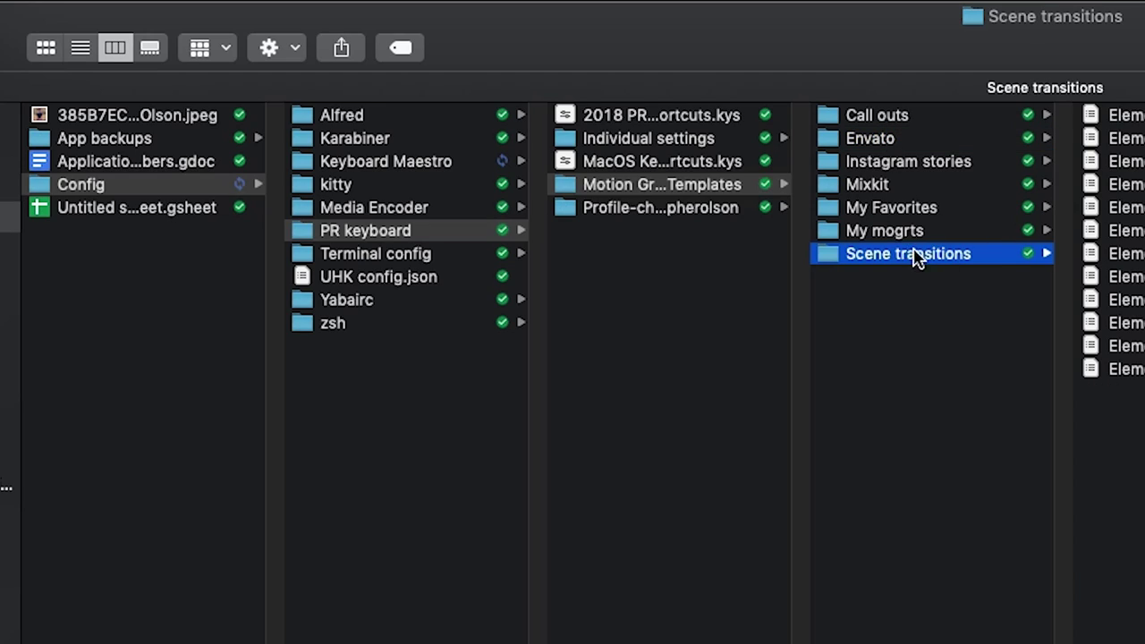
pyautogui.click(886, 113)
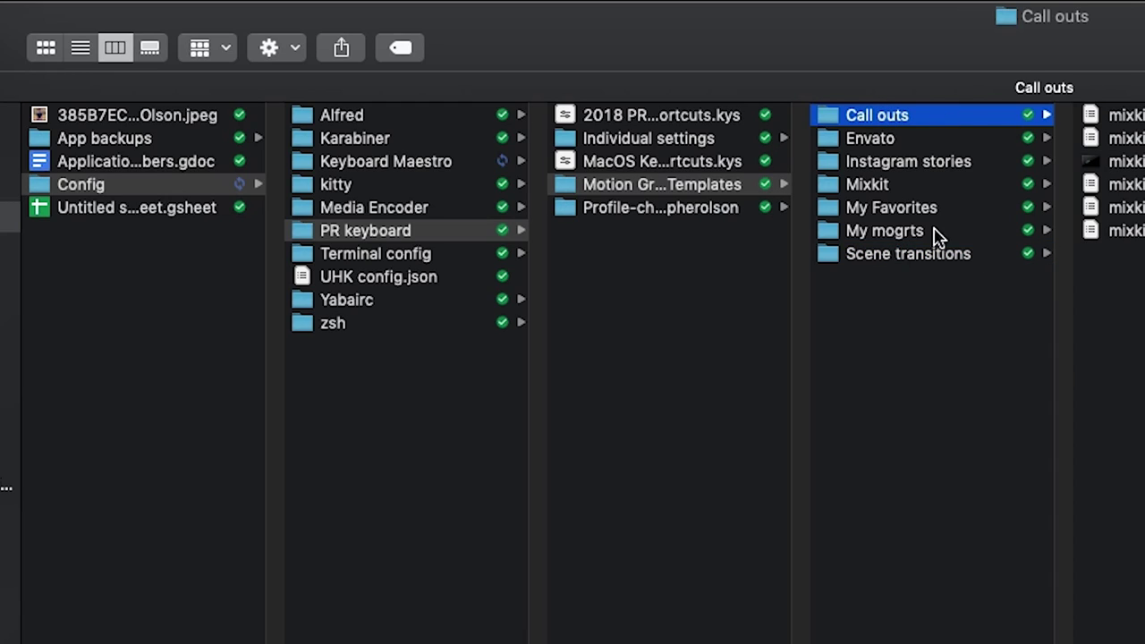
pyautogui.click(855, 233)
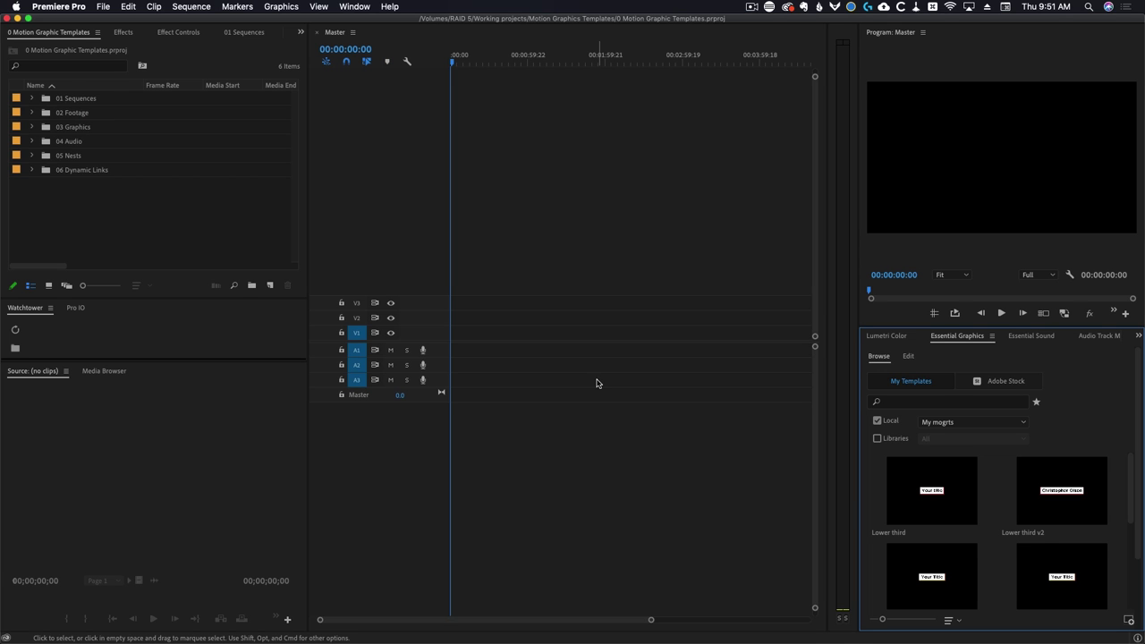
# Reset the local template filter to All, then show the My mogrts and Mixkit folders together.
pyautogui.click(935, 421)
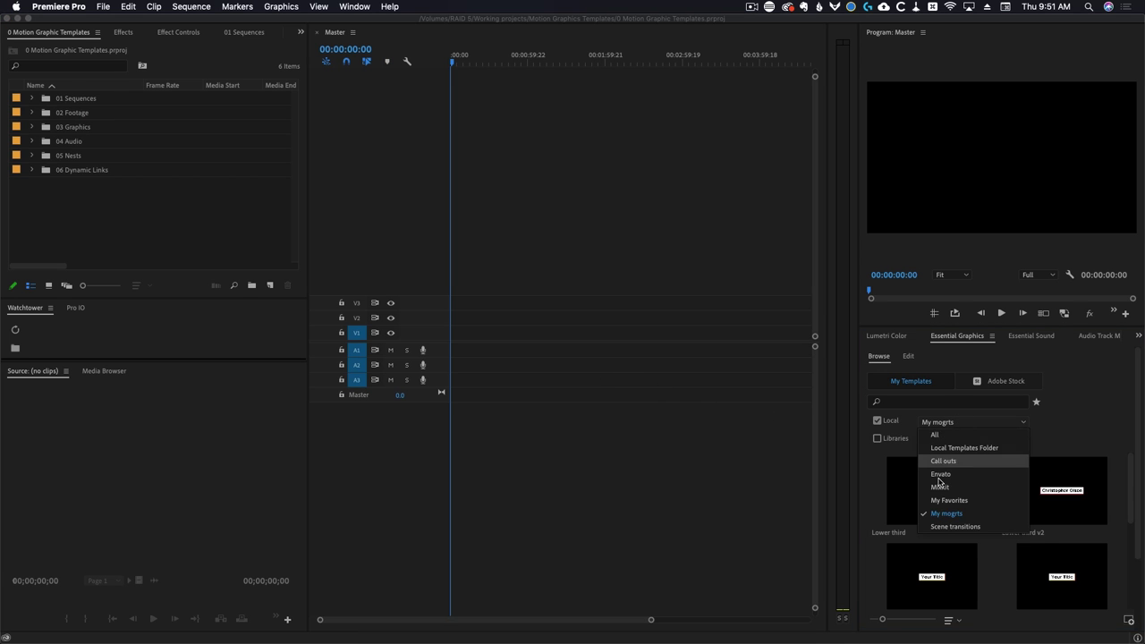
pyautogui.click(940, 436)
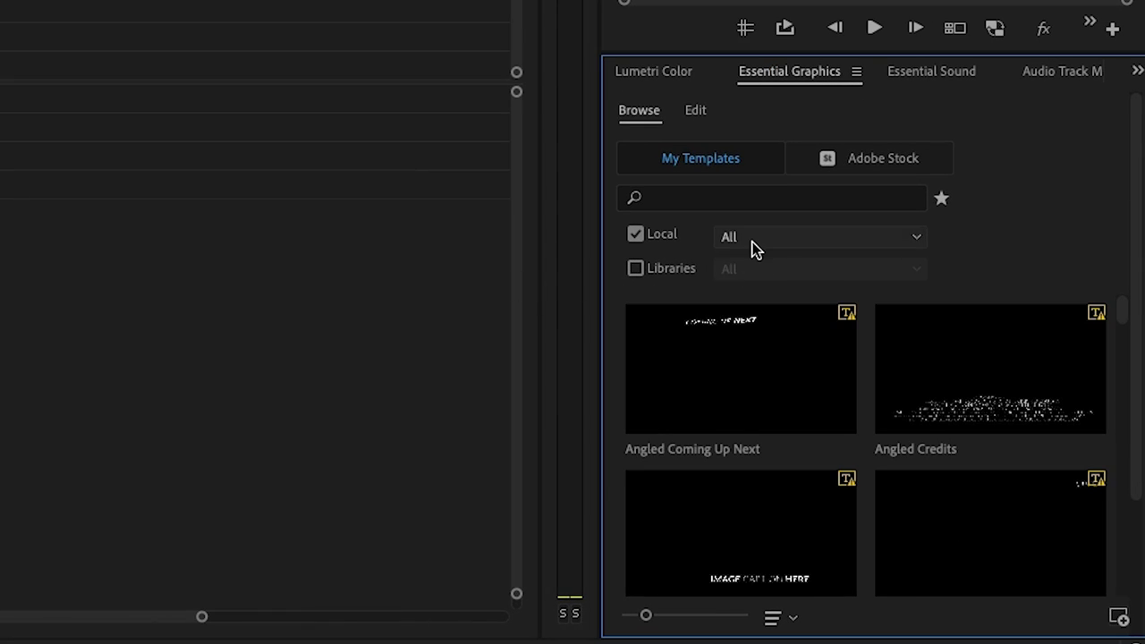
pyautogui.click(752, 239)
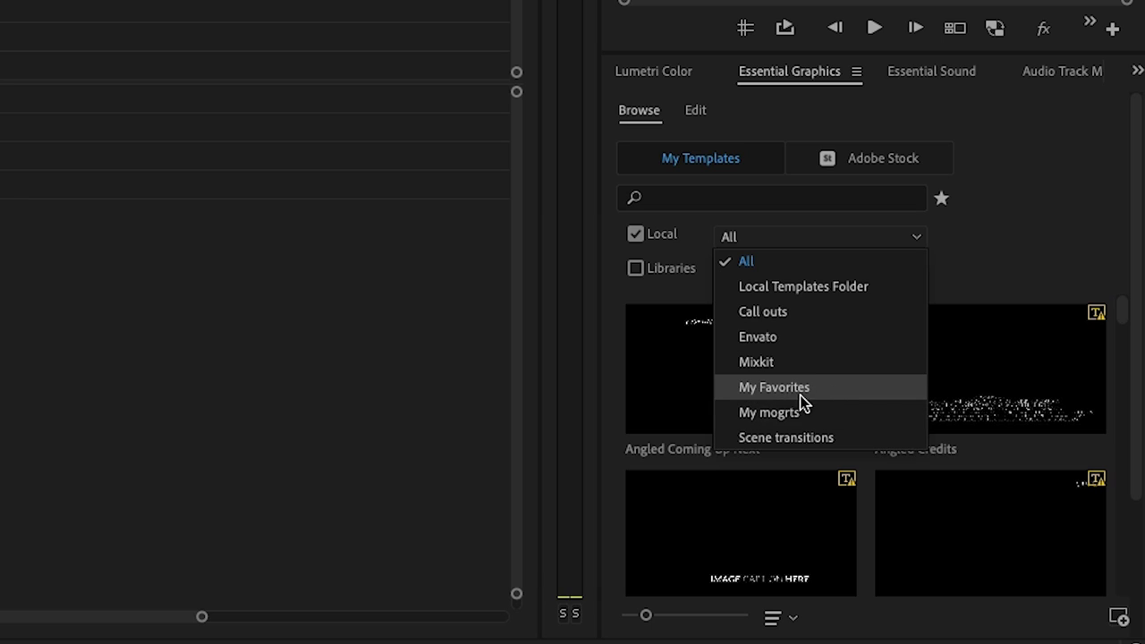
pyautogui.click(780, 412)
pyautogui.click(753, 236)
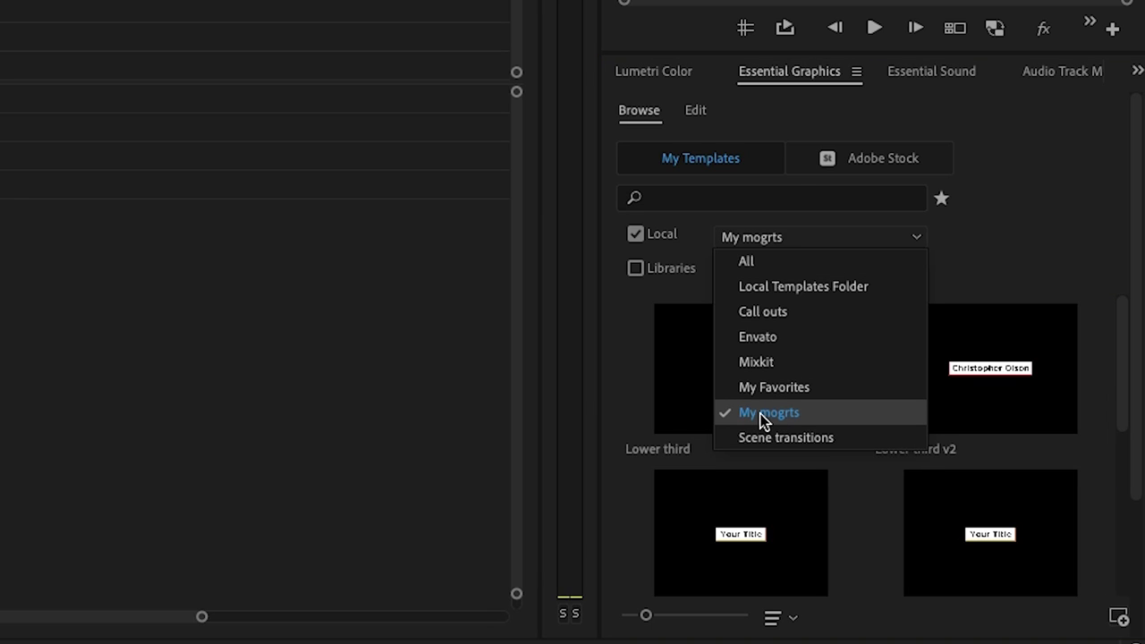
pyautogui.click(775, 362)
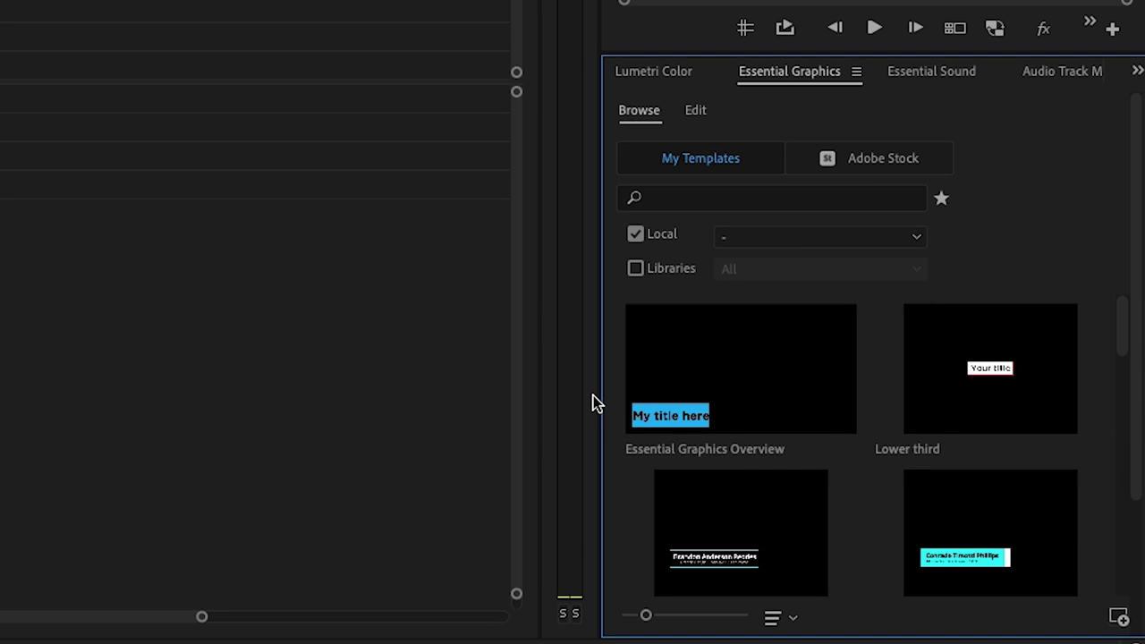
# Return the local template filter to All, then show the Envato and My Favorites folders together.
pyautogui.click(759, 239)
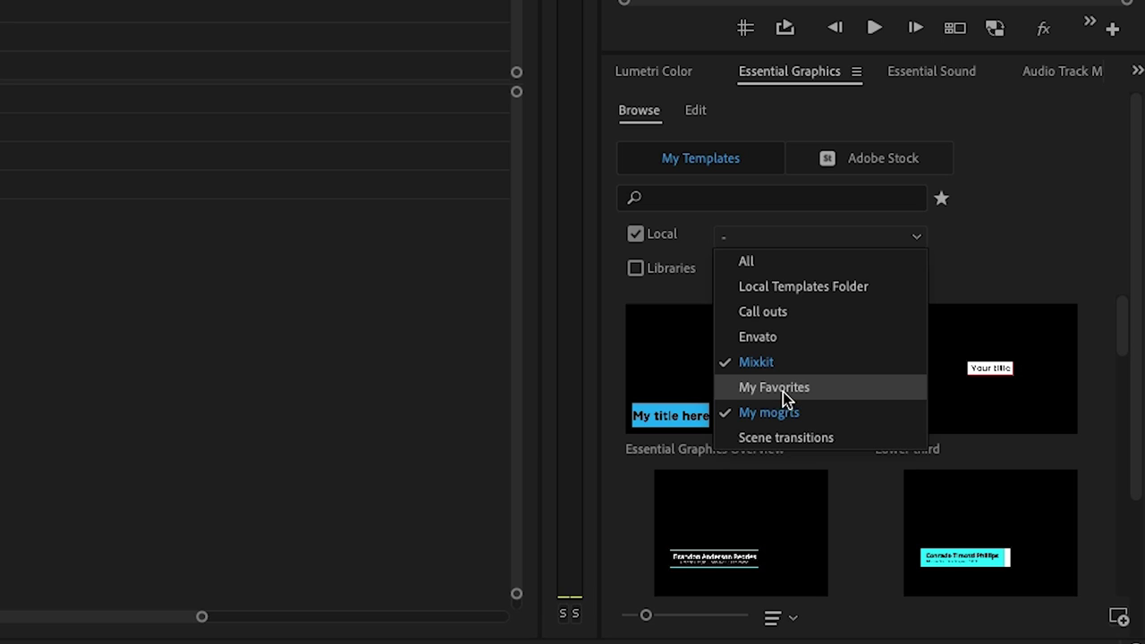
pyautogui.click(754, 262)
pyautogui.click(757, 238)
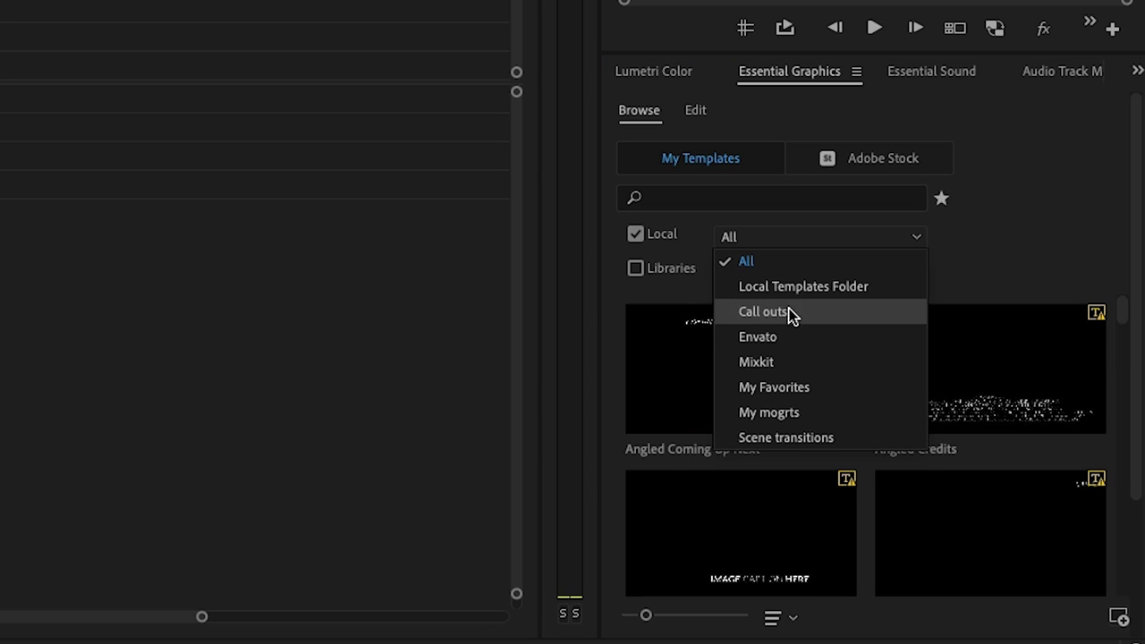
pyautogui.click(794, 338)
pyautogui.click(767, 238)
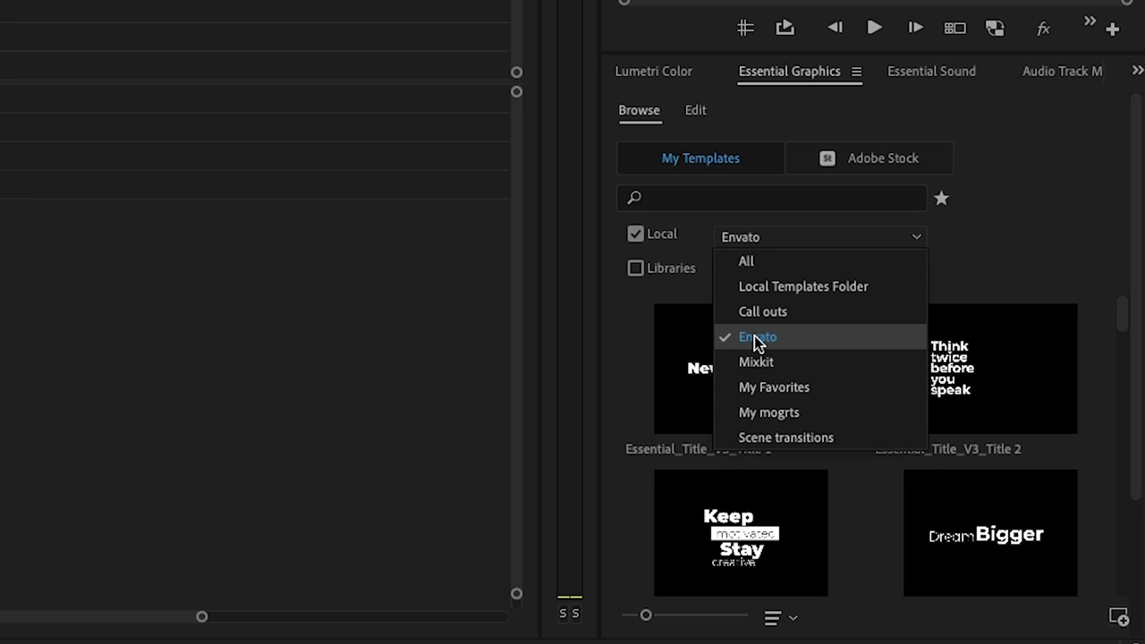
pyautogui.click(776, 396)
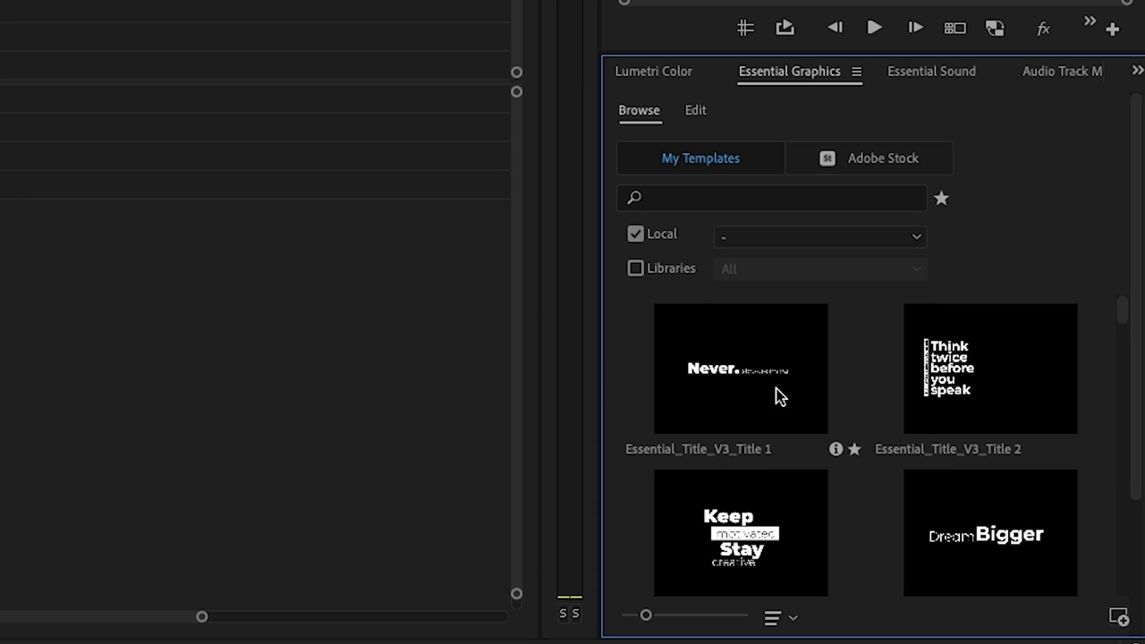
# Clear the combined folder filter back to All, then browse only the My mogrts templates.
pyautogui.click(748, 231)
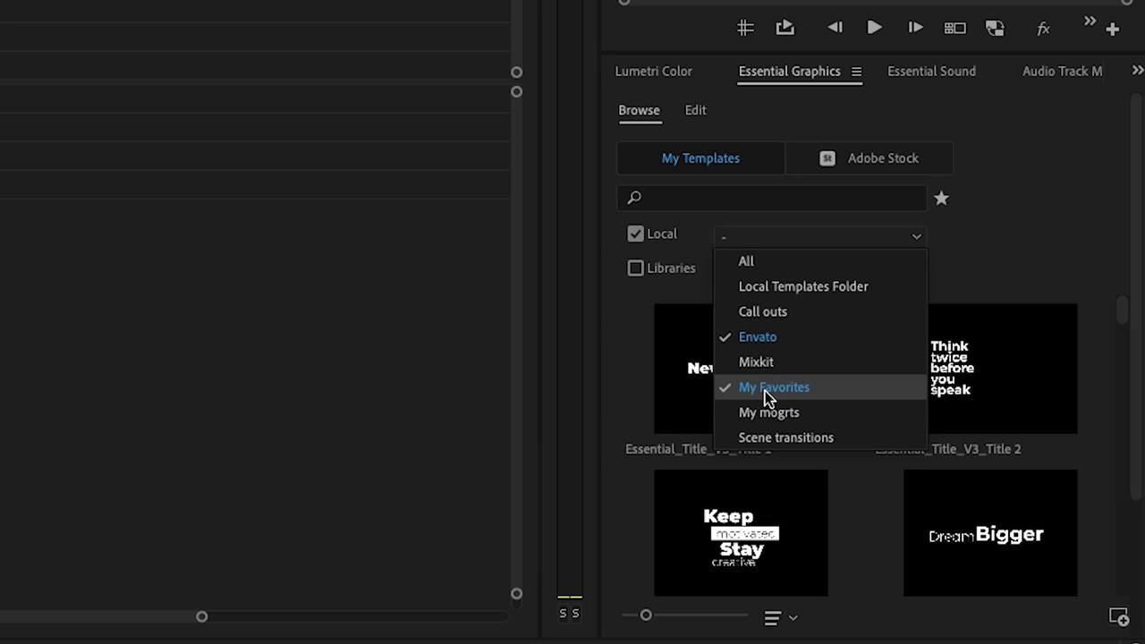
pyautogui.click(762, 263)
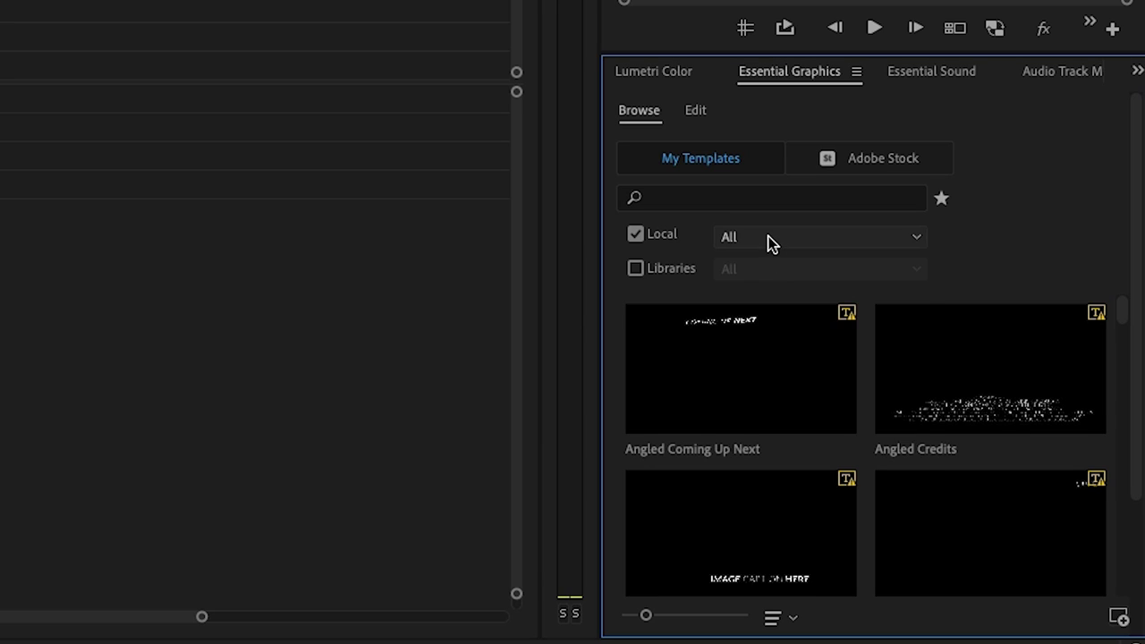
pyautogui.click(769, 238)
pyautogui.click(771, 418)
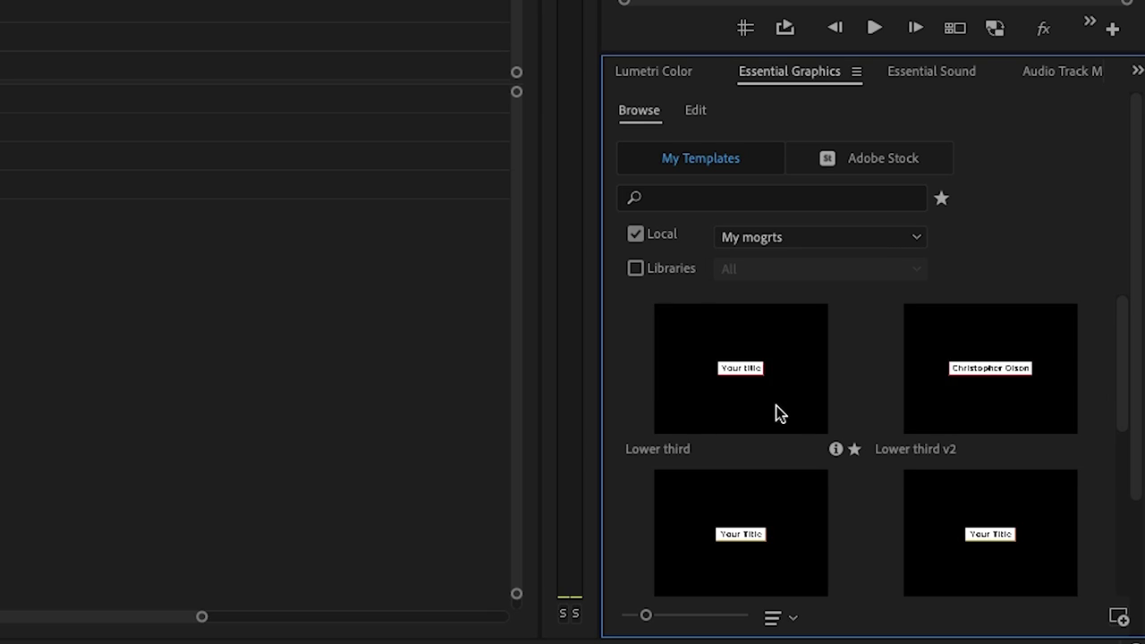
pyautogui.scroll(-5, 776, 411)
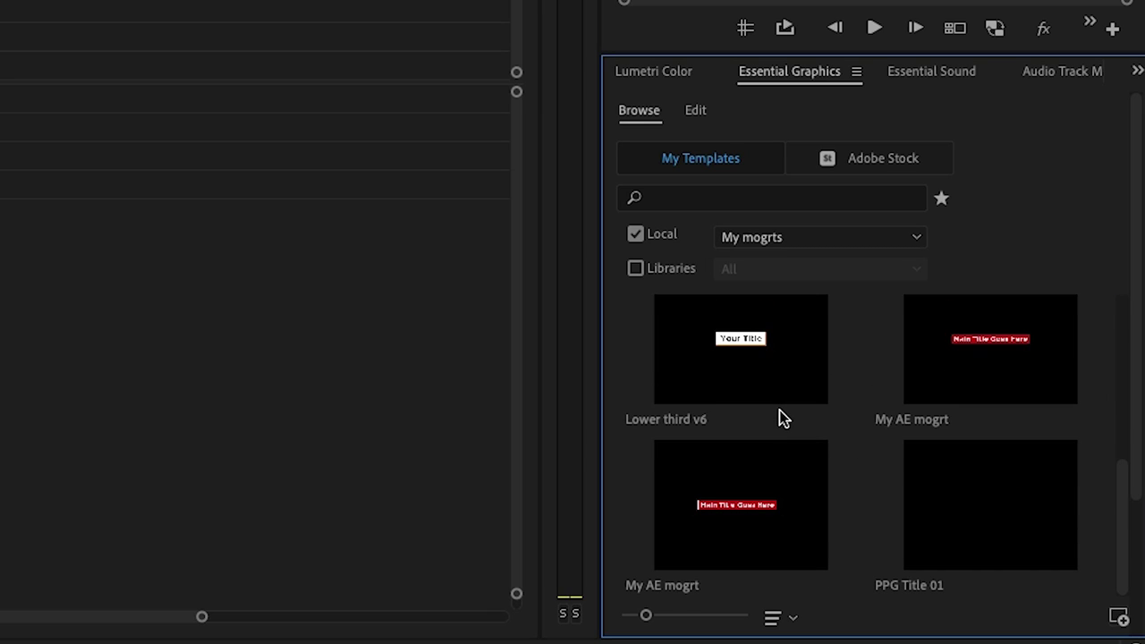
# Filter the local templates to Envato and place Essential_Title_V3_Title 1 on track V1 of the Master sequence.
pyautogui.click(776, 237)
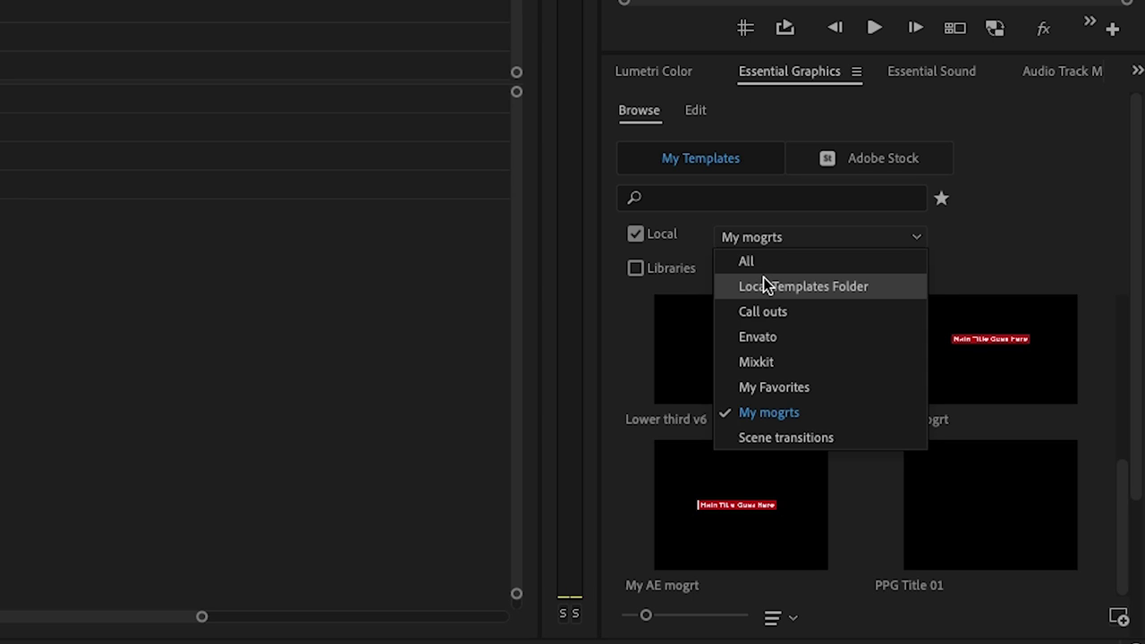
pyautogui.click(758, 337)
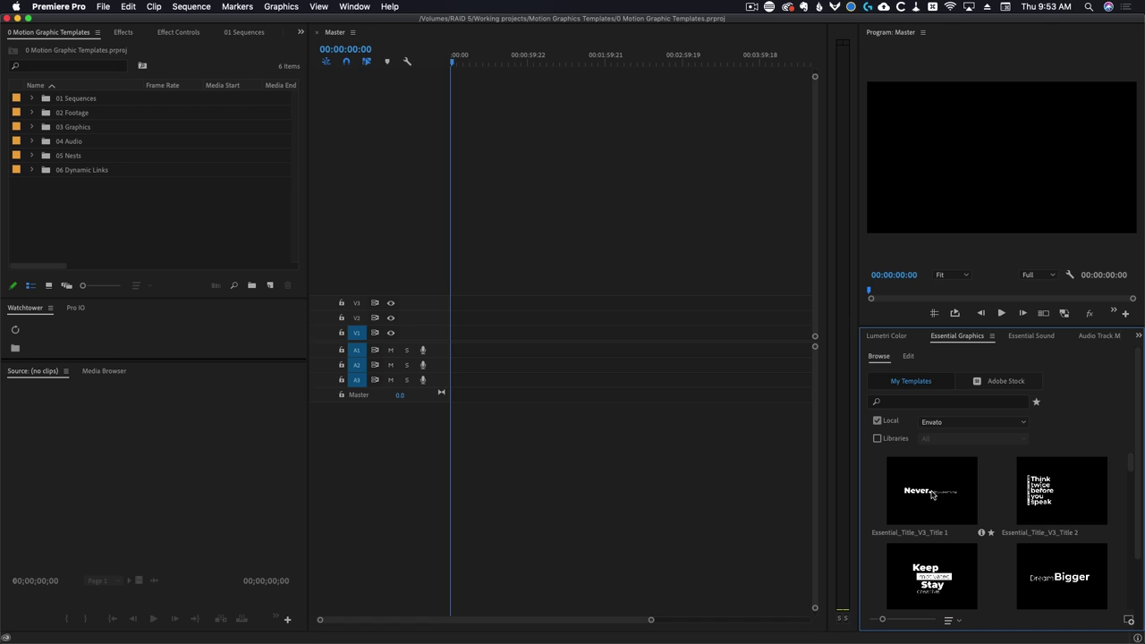
pyautogui.moveTo(935, 502); pyautogui.dragTo(462, 341)
pyautogui.click(652, 362)
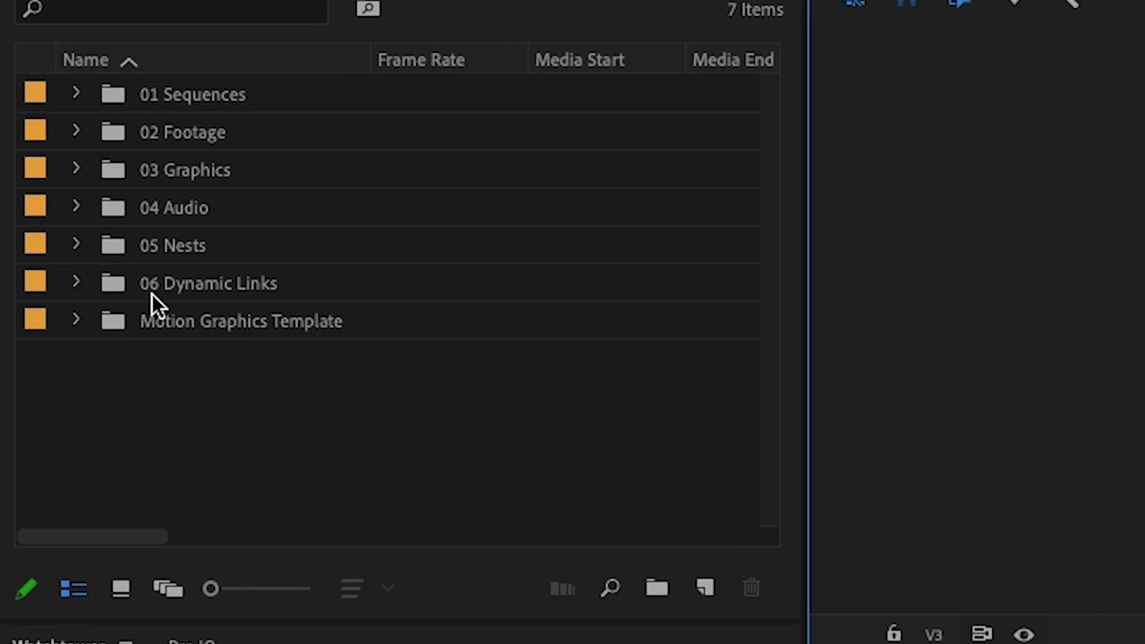
# Check the contents of the Motion Graphics Template bin and move the title clip to the start of the sequence.
pyautogui.click(76, 321)
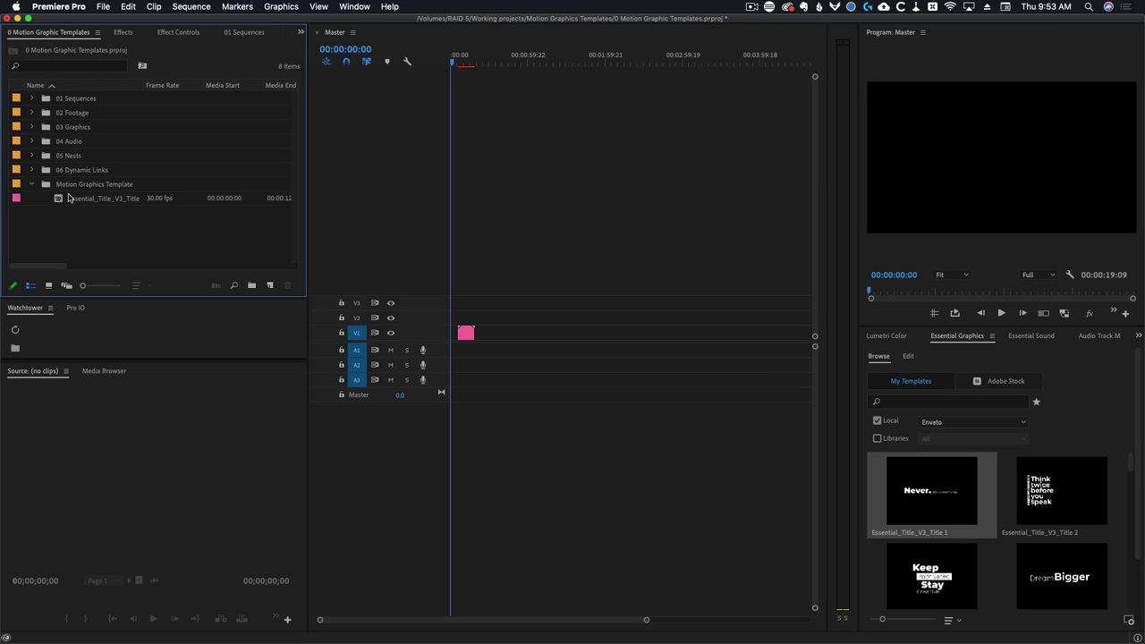
pyautogui.click(32, 185)
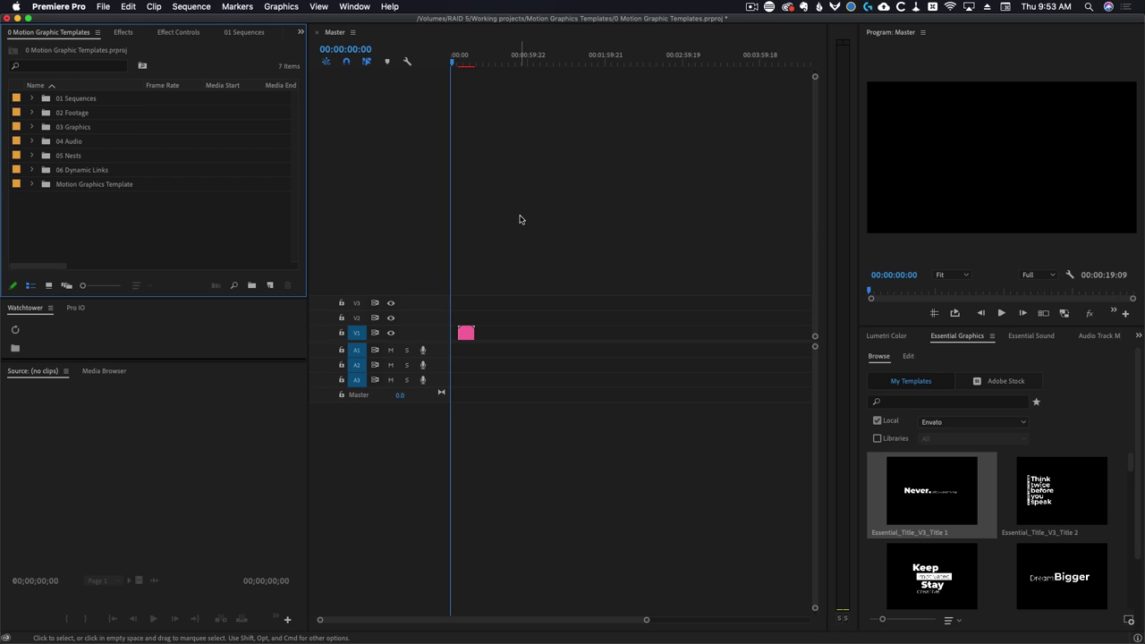
pyautogui.moveTo(467, 333); pyautogui.dragTo(458, 333)
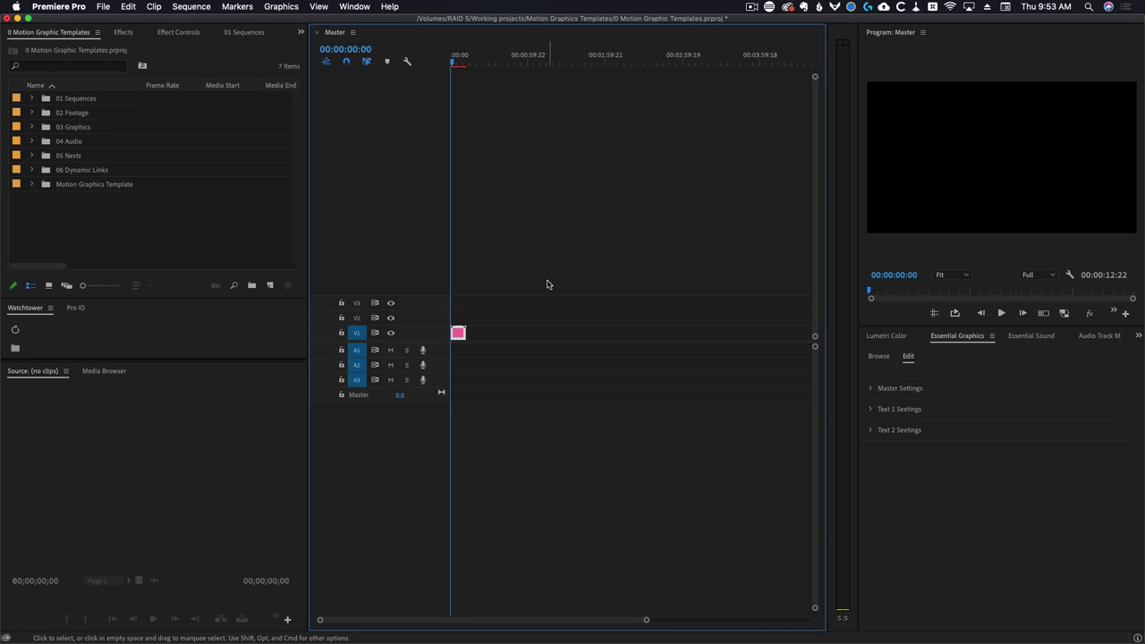
# Open the project's scratch disk settings and review the location options for Motion Graphics Template Media.
pyautogui.click(105, 7)
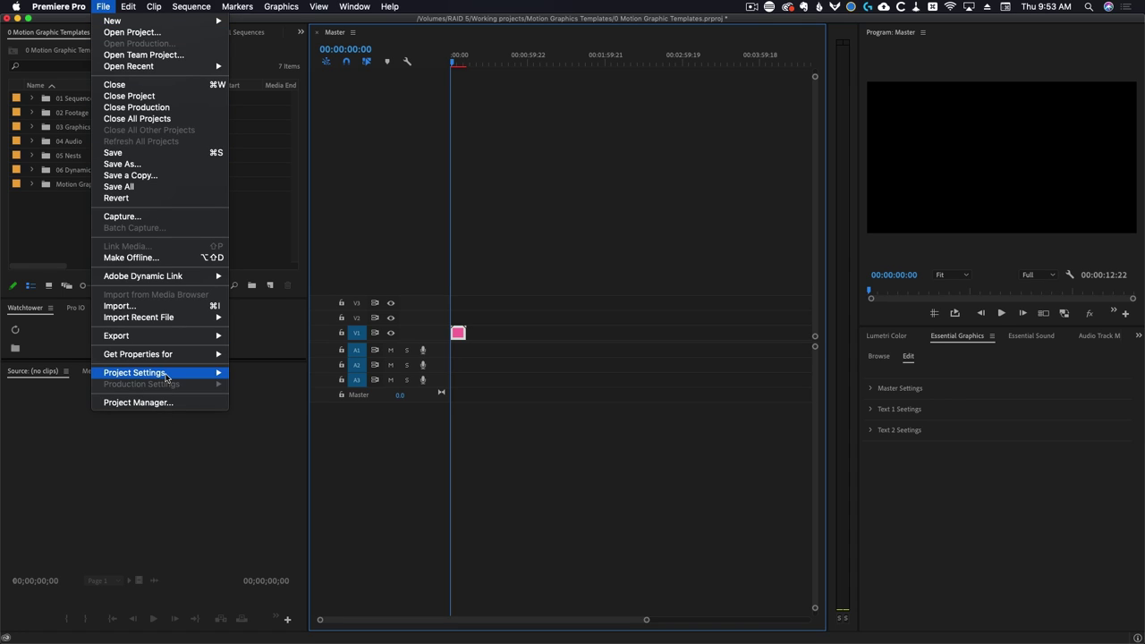
pyautogui.moveTo(167, 375)
pyautogui.click(265, 383)
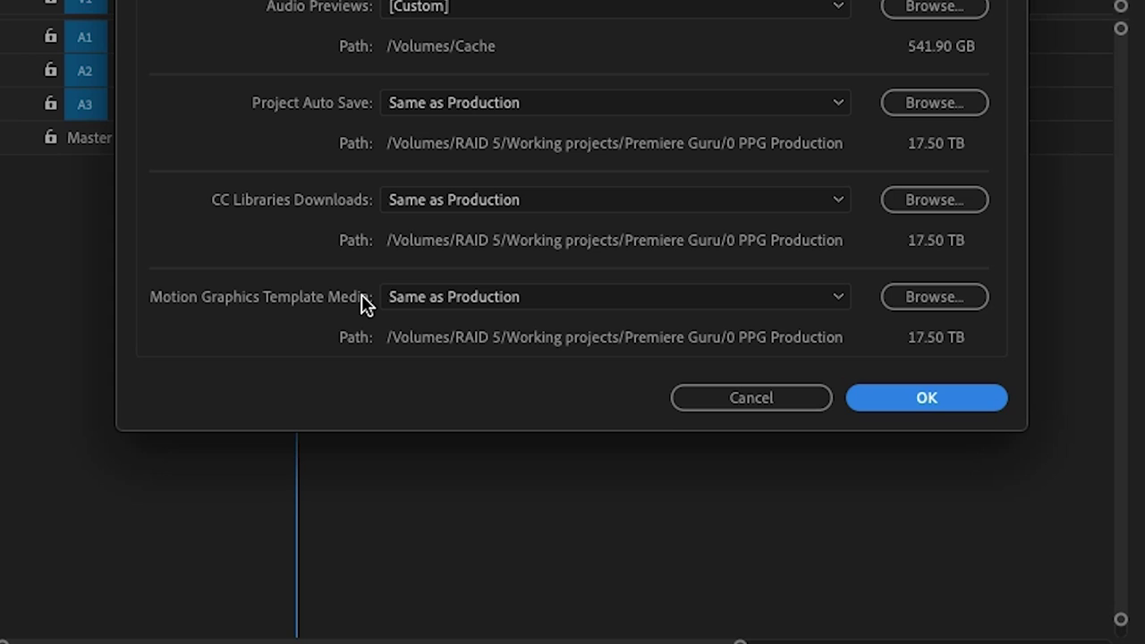
pyautogui.click(418, 298)
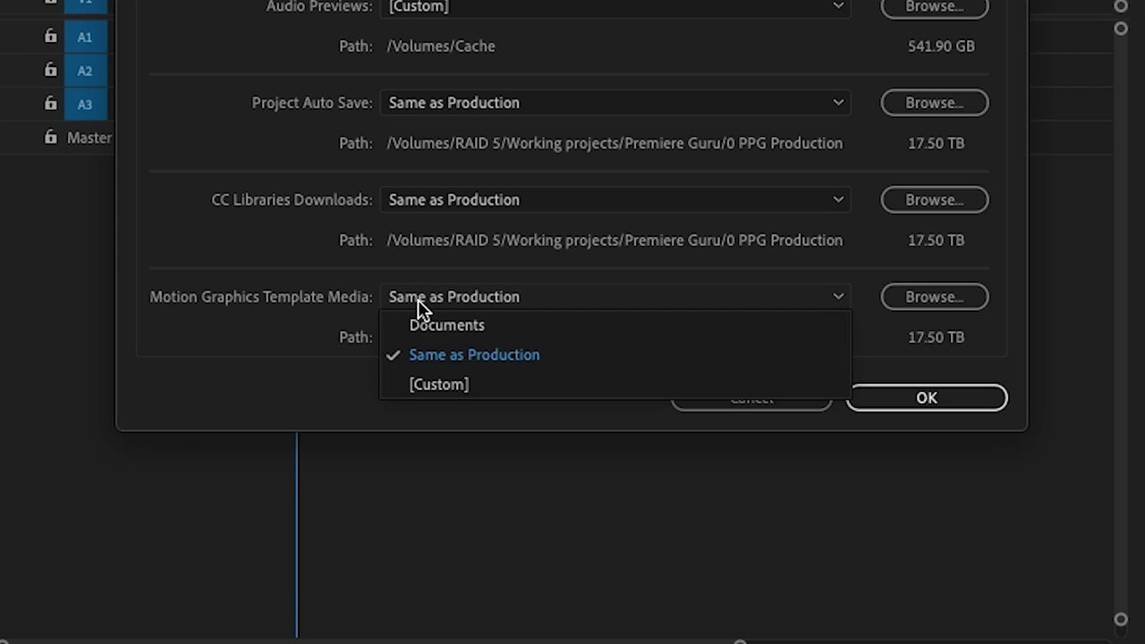
pyautogui.click(238, 322)
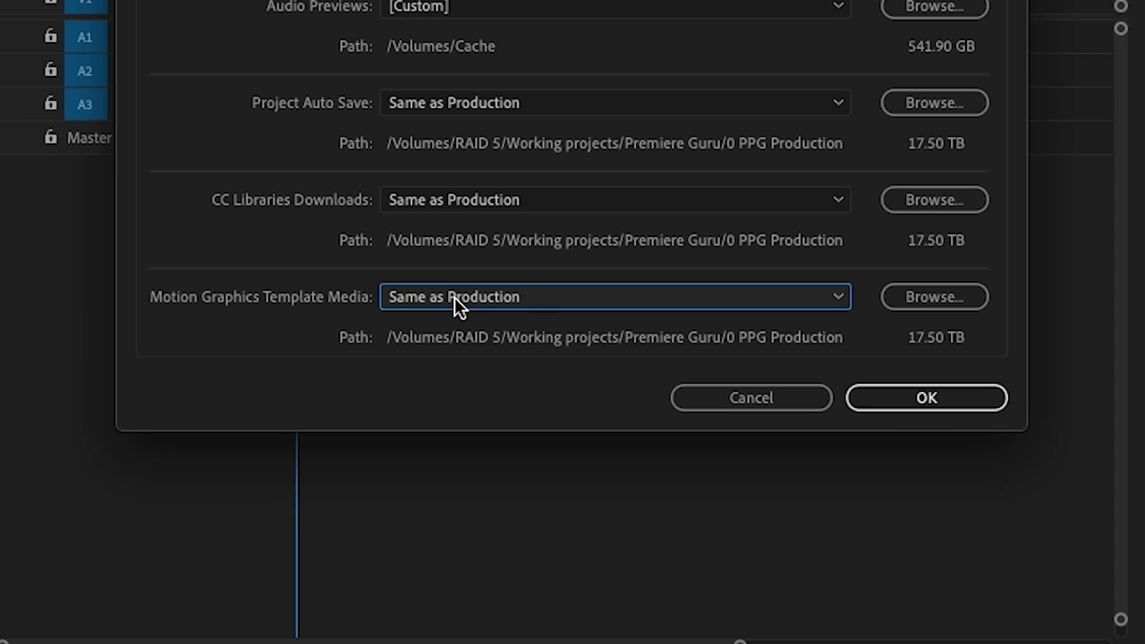
# Review the location options for Motion Graphics Template Media once more, keep Same as Production and accept the project settings.
pyautogui.click(454, 297)
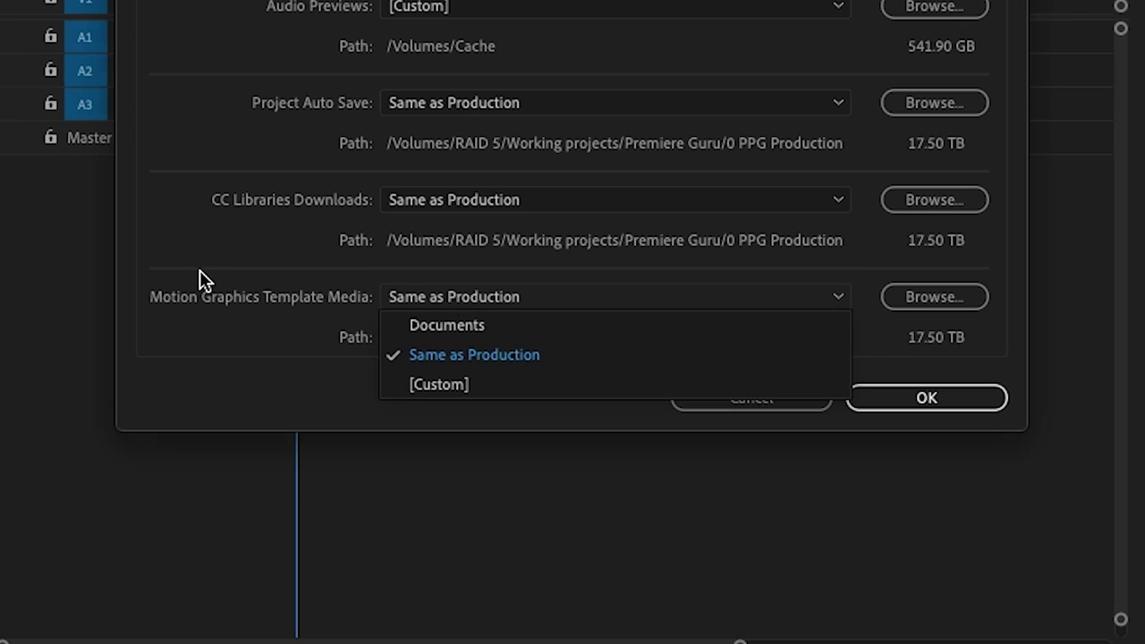
pyautogui.click(133, 298)
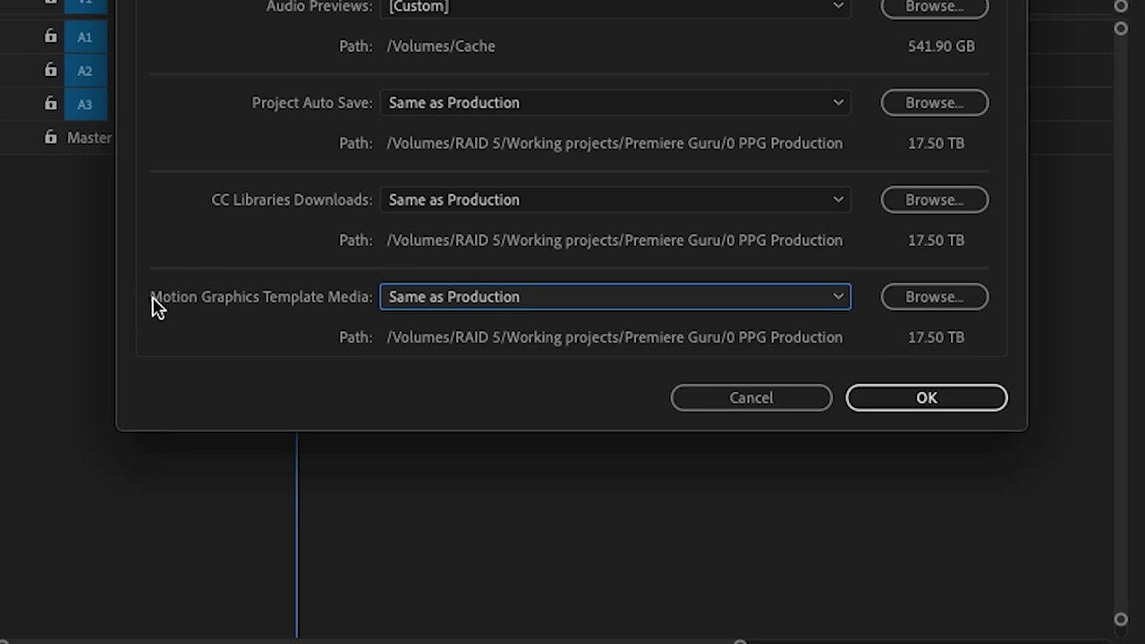
pyautogui.click(456, 304)
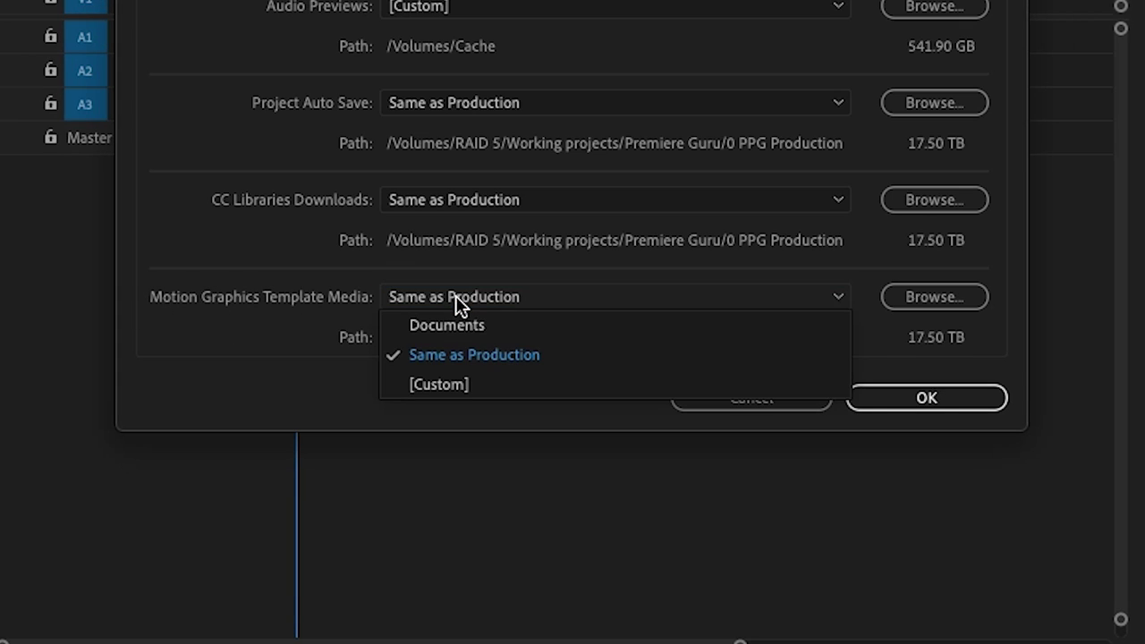
pyautogui.click(288, 318)
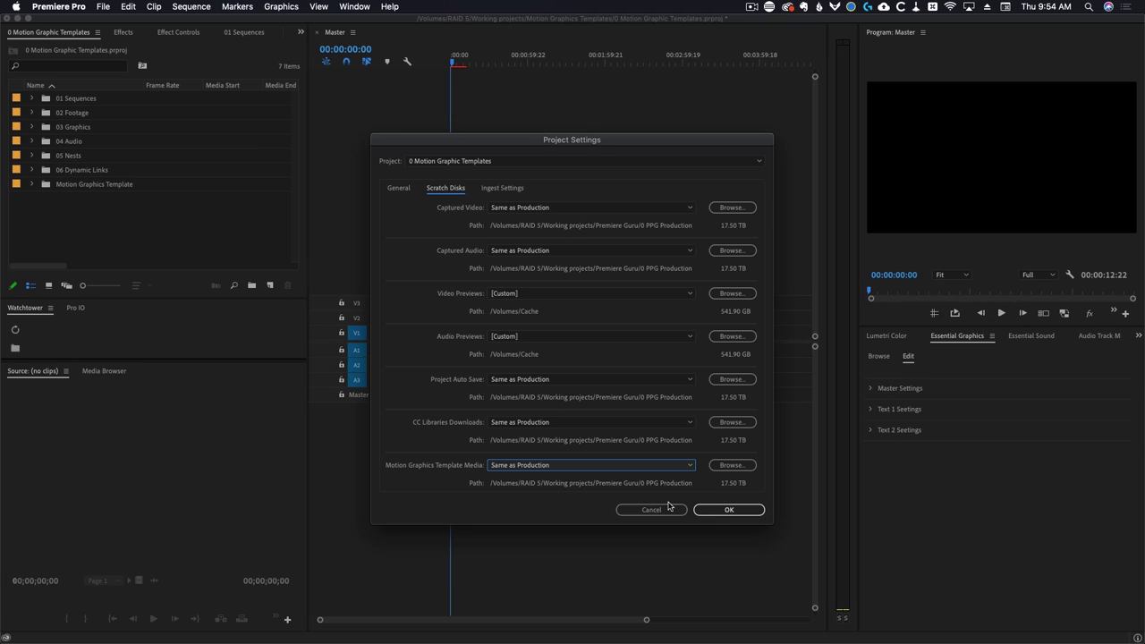
pyautogui.click(713, 512)
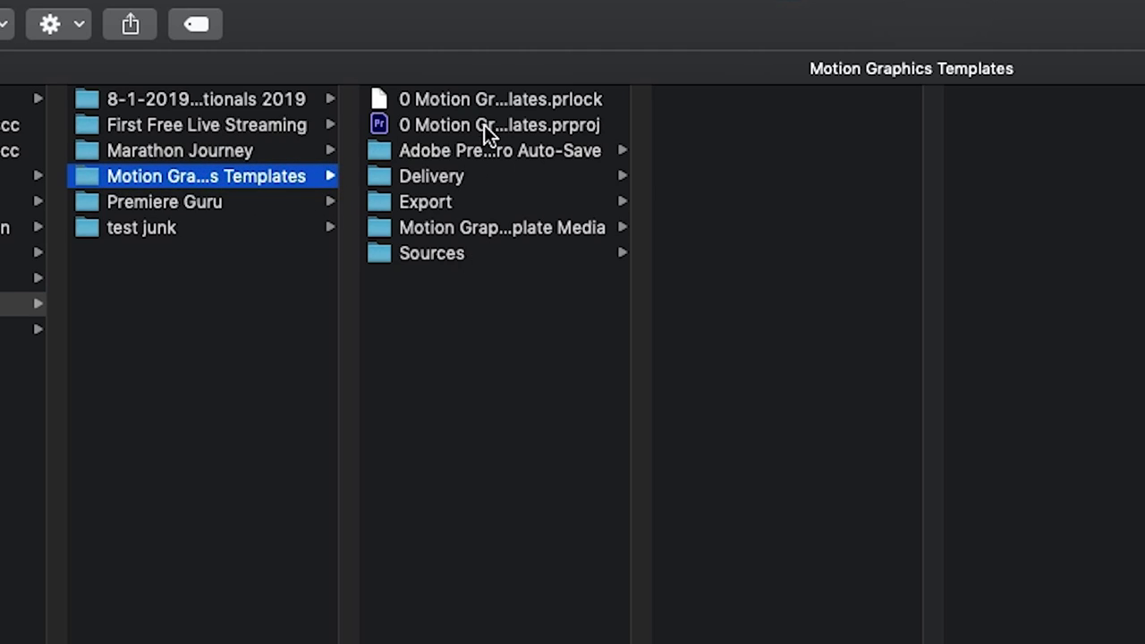
# In Finder, inspect the Motion Graphics Template Media folder down to the Essential_Title_V3_Title 1.aegraphic file.
pyautogui.click(499, 229)
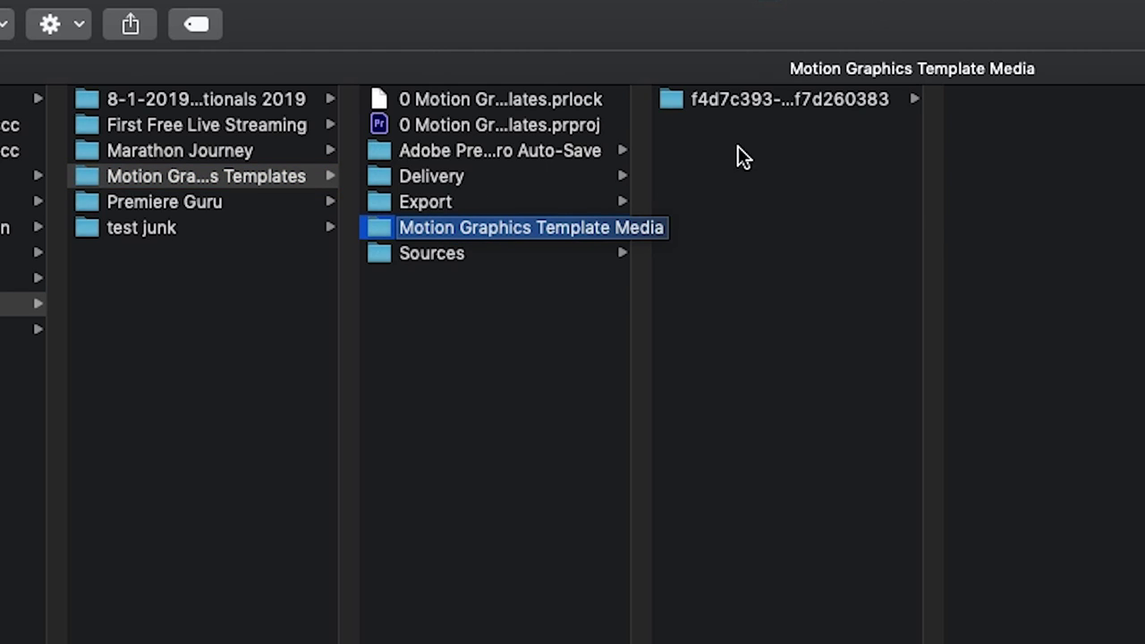
pyautogui.click(755, 100)
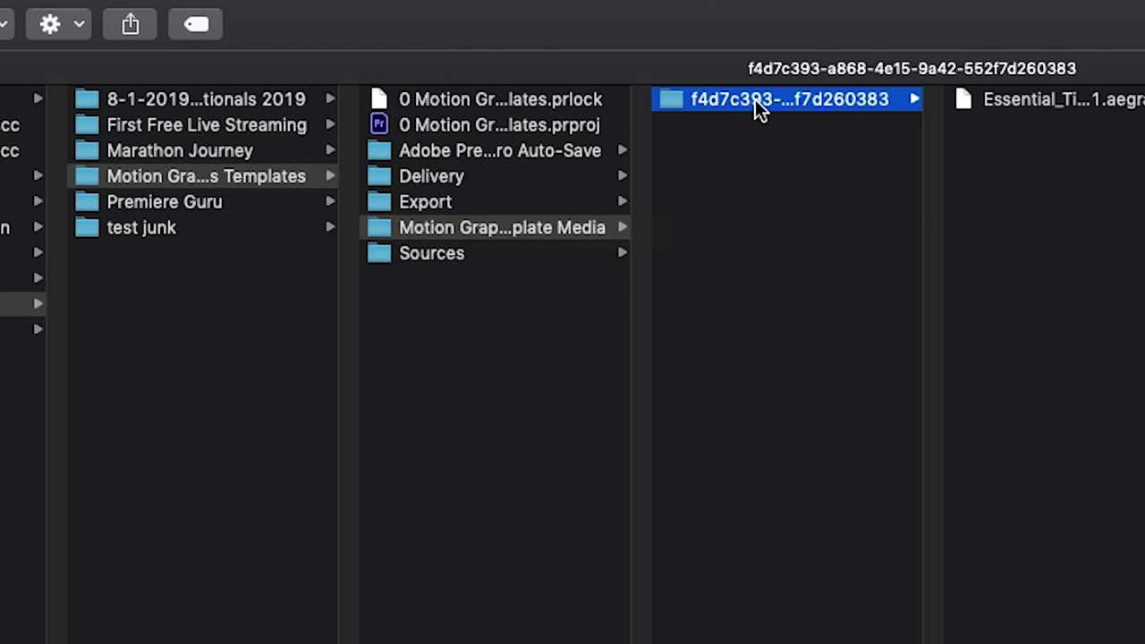
pyautogui.click(1039, 95)
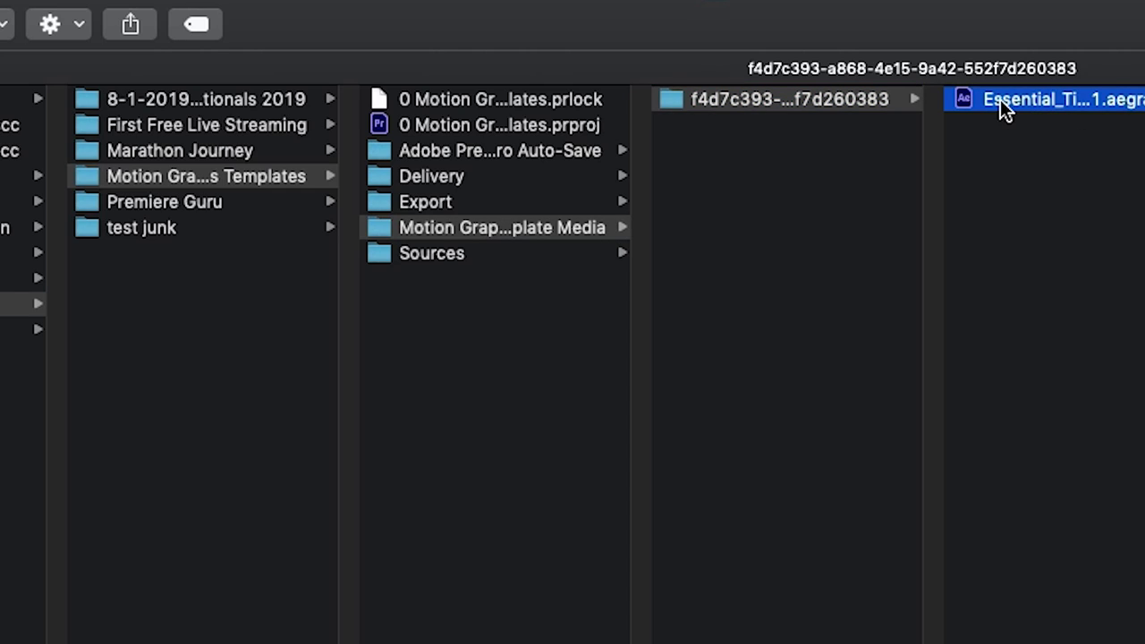
pyautogui.click(1001, 99)
pyautogui.press('Return')
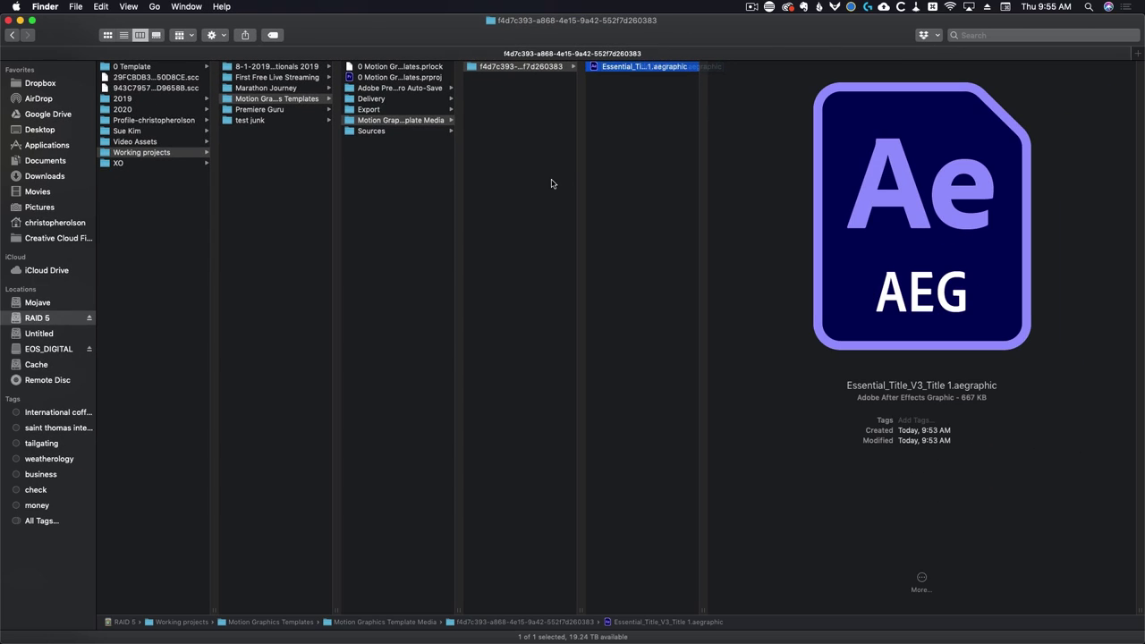
# Switch back to Premiere Pro and place the Essential_Title_V3_Title 2 template on track V1 at 00:00:40:05.
pyautogui.press('super+Tab')
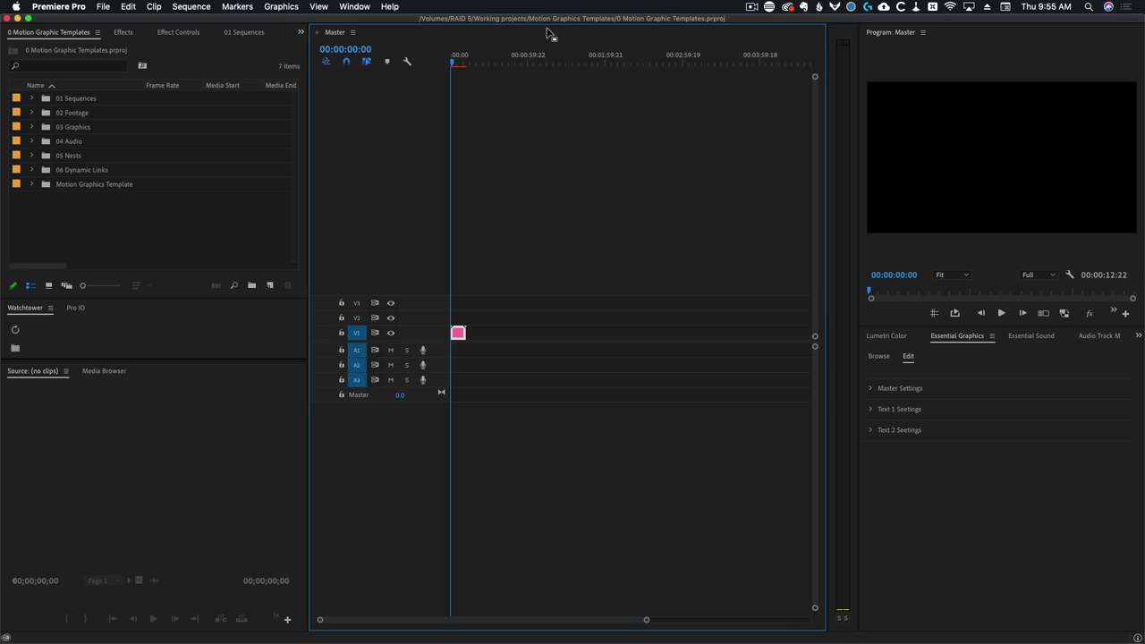
pyautogui.click(506, 59)
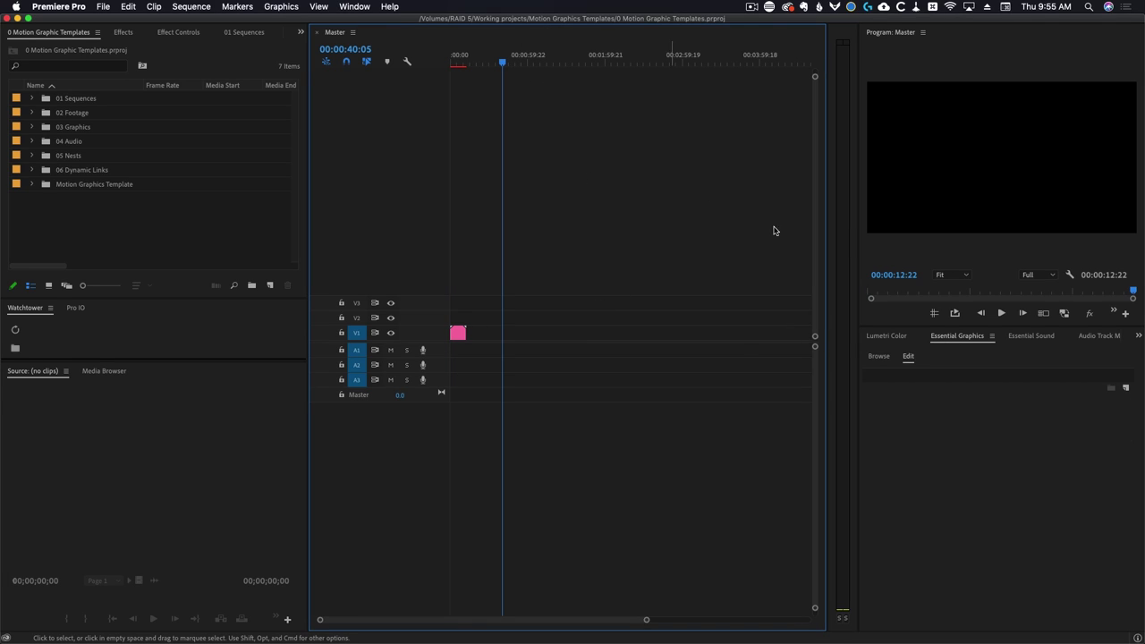
pyautogui.click(881, 356)
pyautogui.moveTo(1054, 498); pyautogui.dragTo(509, 334)
# Switch to Finder and check the Motion Graphics Template Media folder for the Essential_Title_V3_Title 2.aegraphic file.
pyautogui.press('super+Tab')
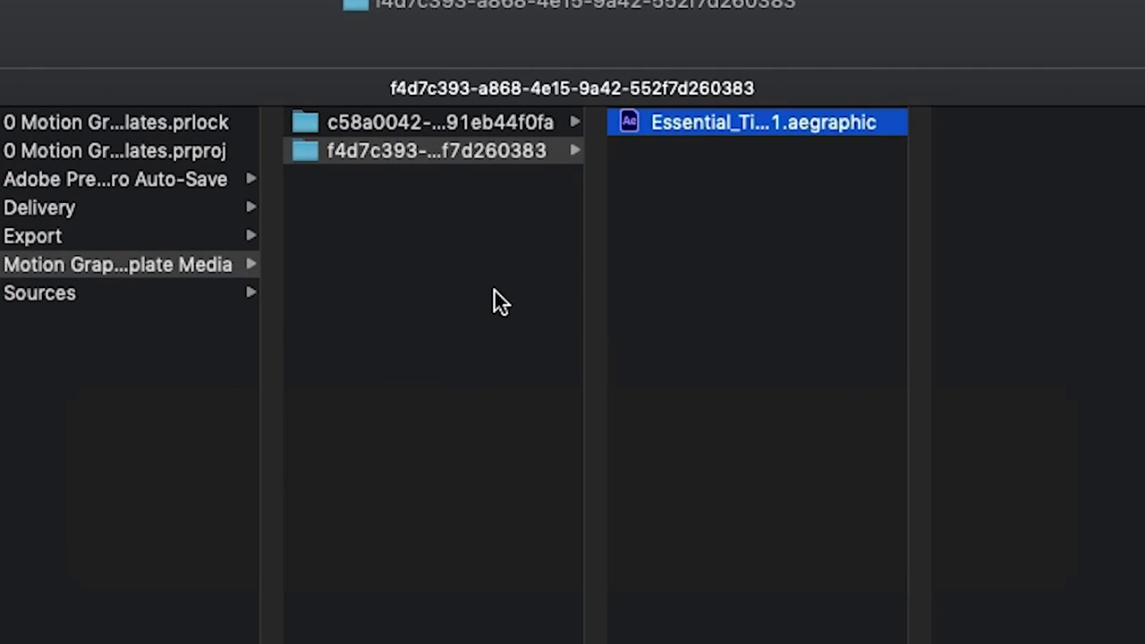
pyautogui.click(495, 291)
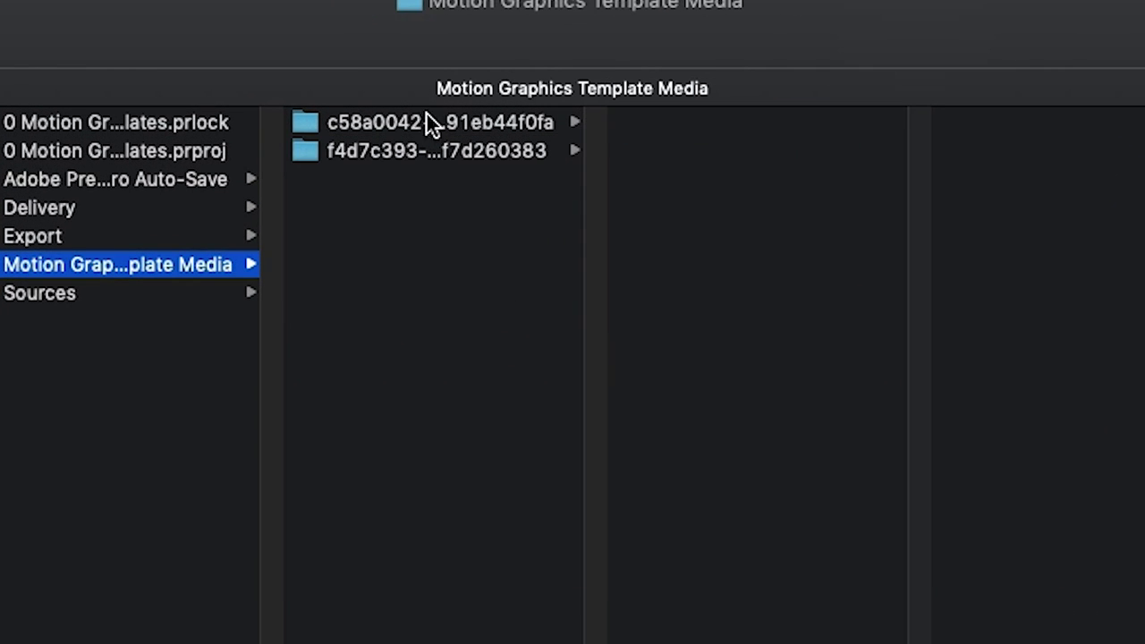
pyautogui.click(420, 123)
pyautogui.click(707, 123)
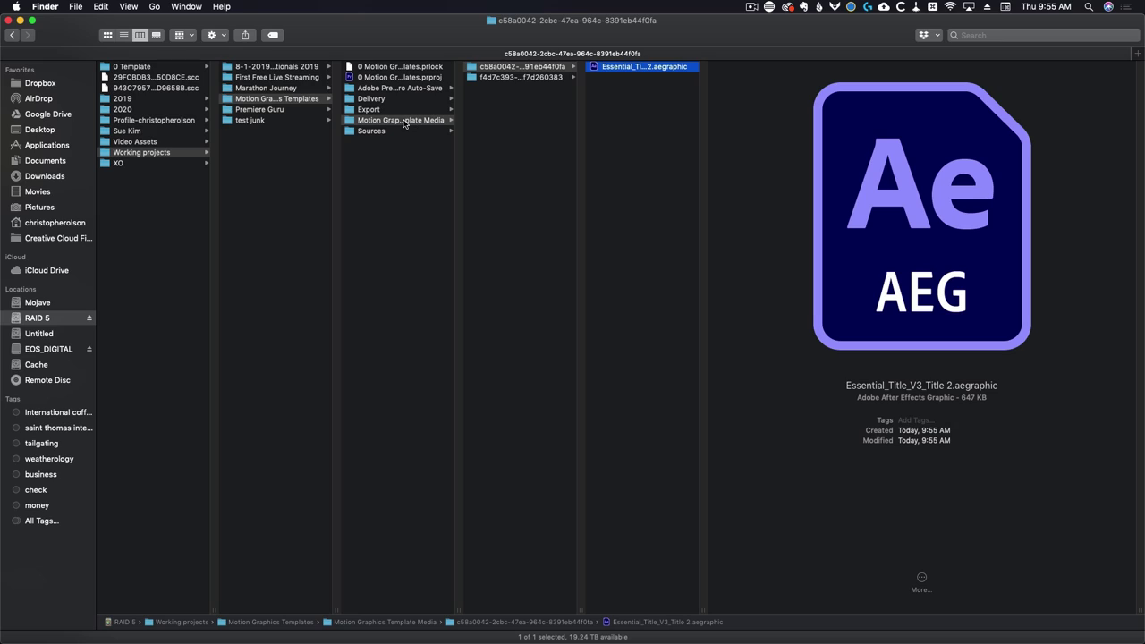
pyautogui.click(228, 99)
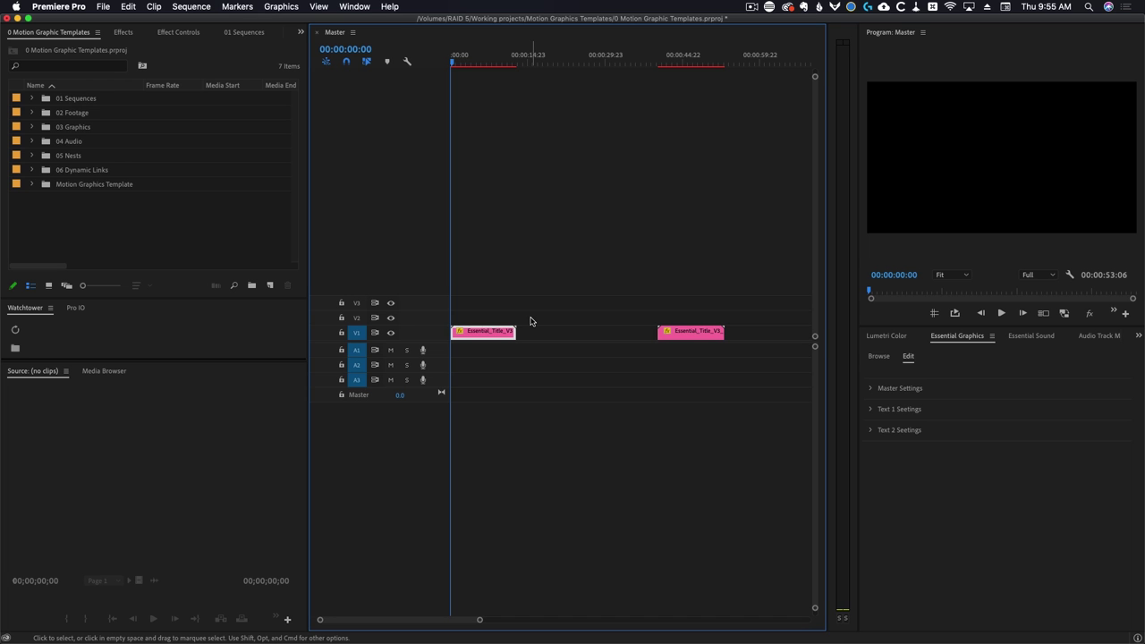
# Preview the first title clip up to 00:00:01:19, then expand its Master Settings and save the project.
pyautogui.press('space')
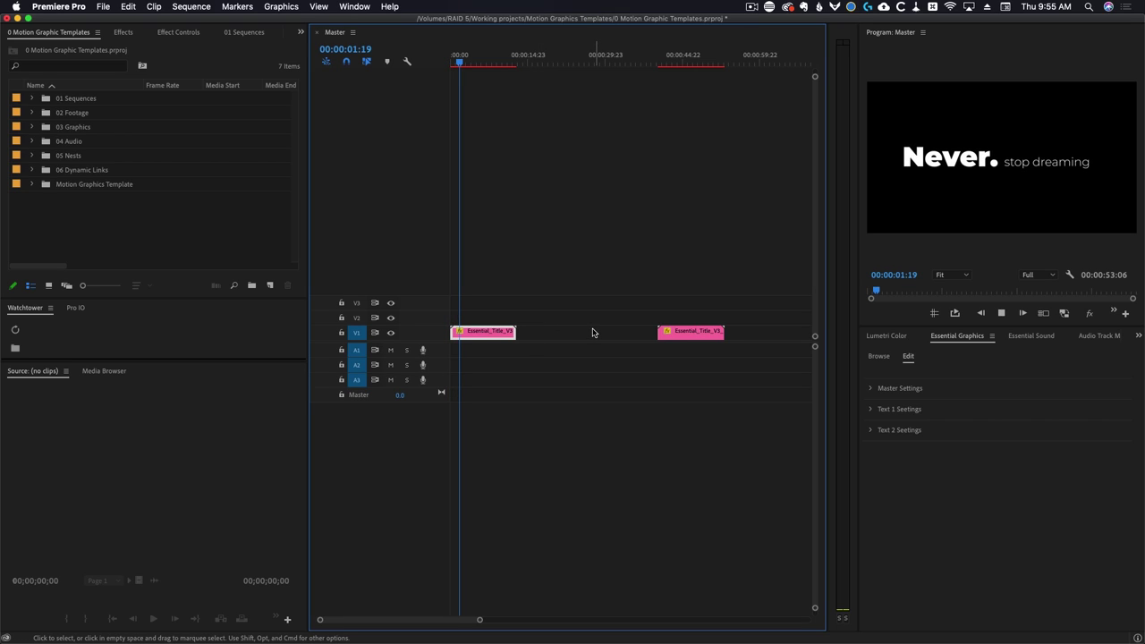
pyautogui.press('space')
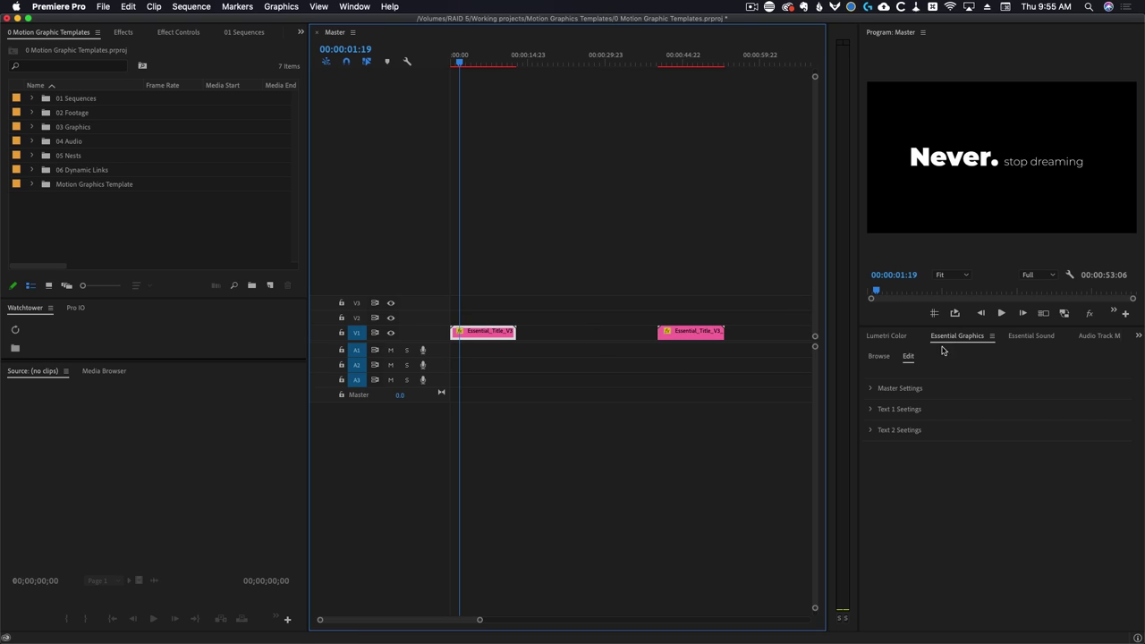
pyautogui.click(871, 389)
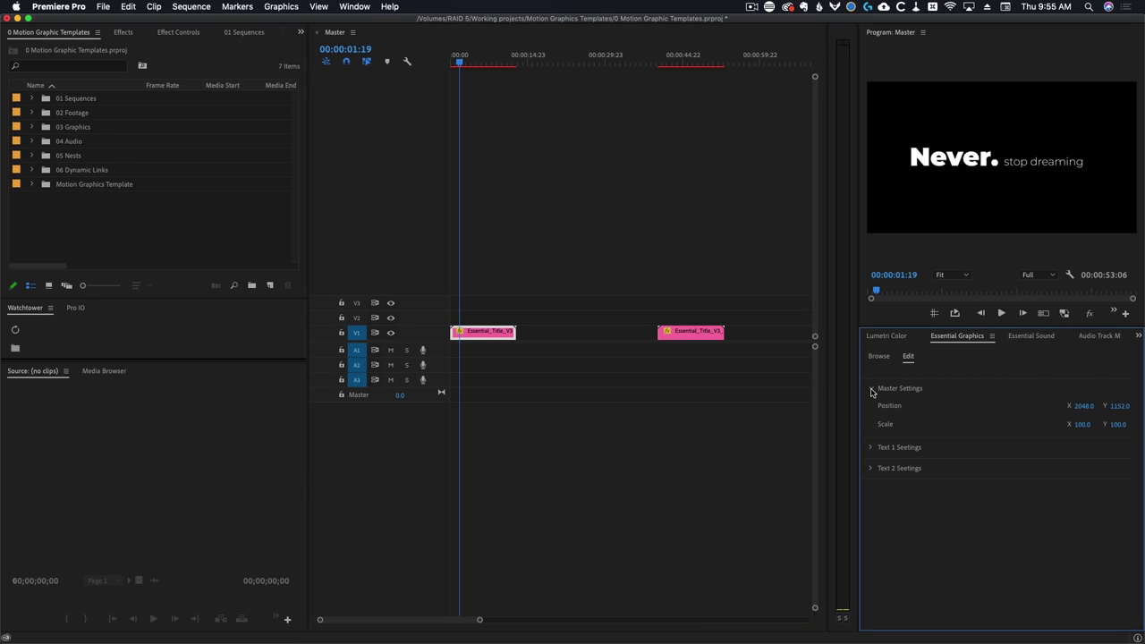
pyautogui.moveTo(1084, 405)
pyautogui.mouseDown()
pyautogui.moveTo(1136, 405)
pyautogui.moveTo(1085, 405)
pyautogui.mouseUp()
pyautogui.press('super+s')
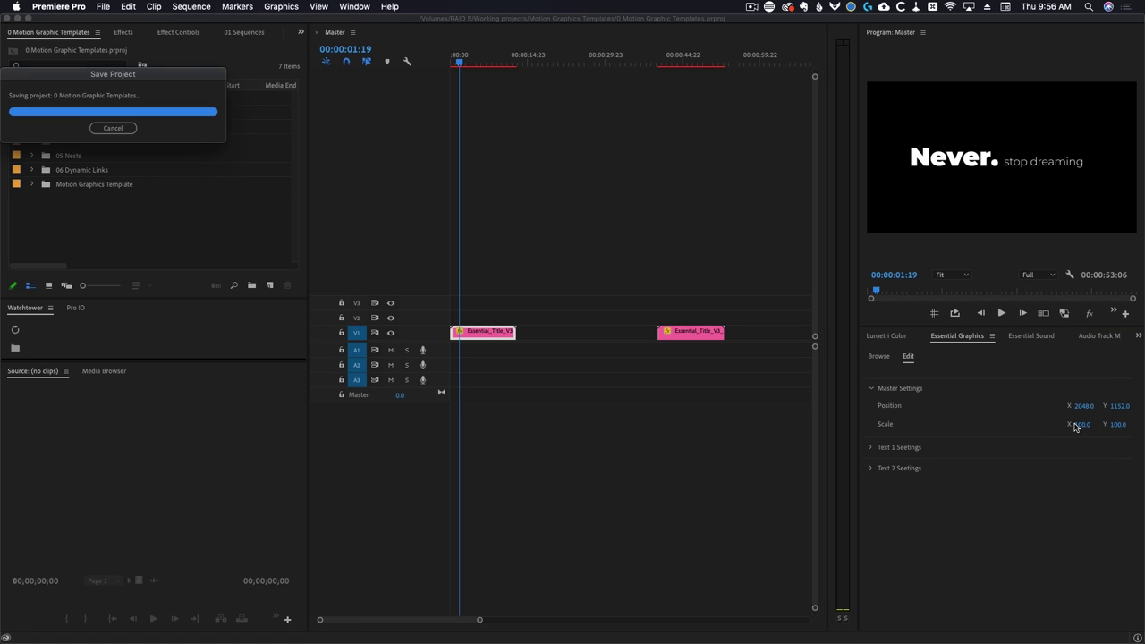
# Set the font of the Text 1 word "Never." to Gotham Bold Regular, and try a size of 153 before undoing it.
pyautogui.click(870, 447)
pyautogui.scroll(-2, 870, 450)
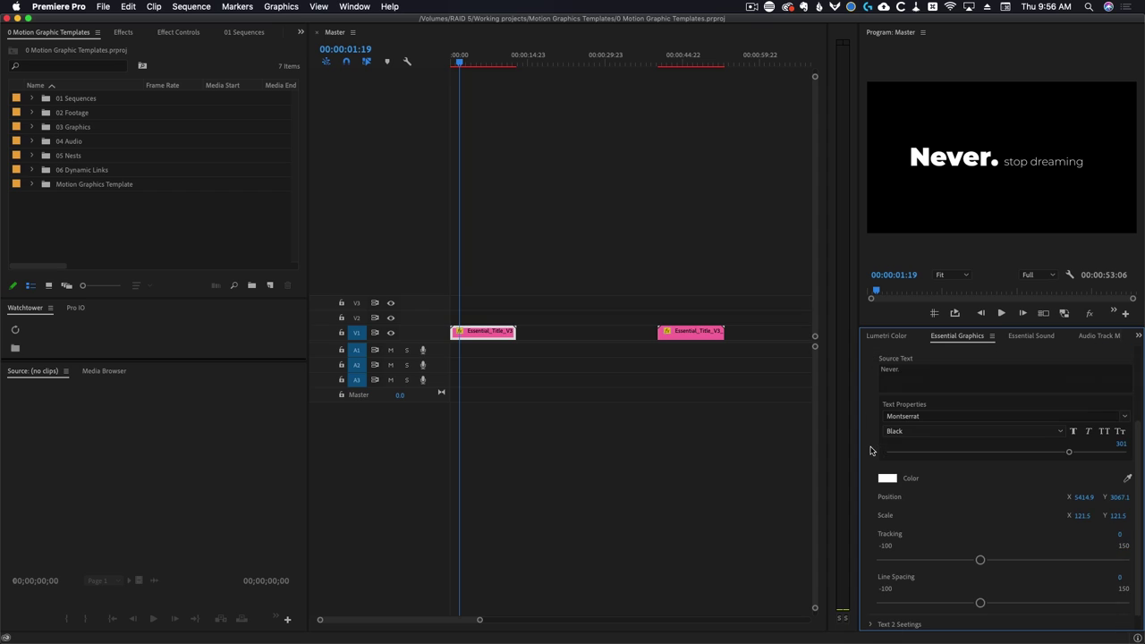
pyautogui.scroll(1, 879, 439)
pyautogui.click(920, 401)
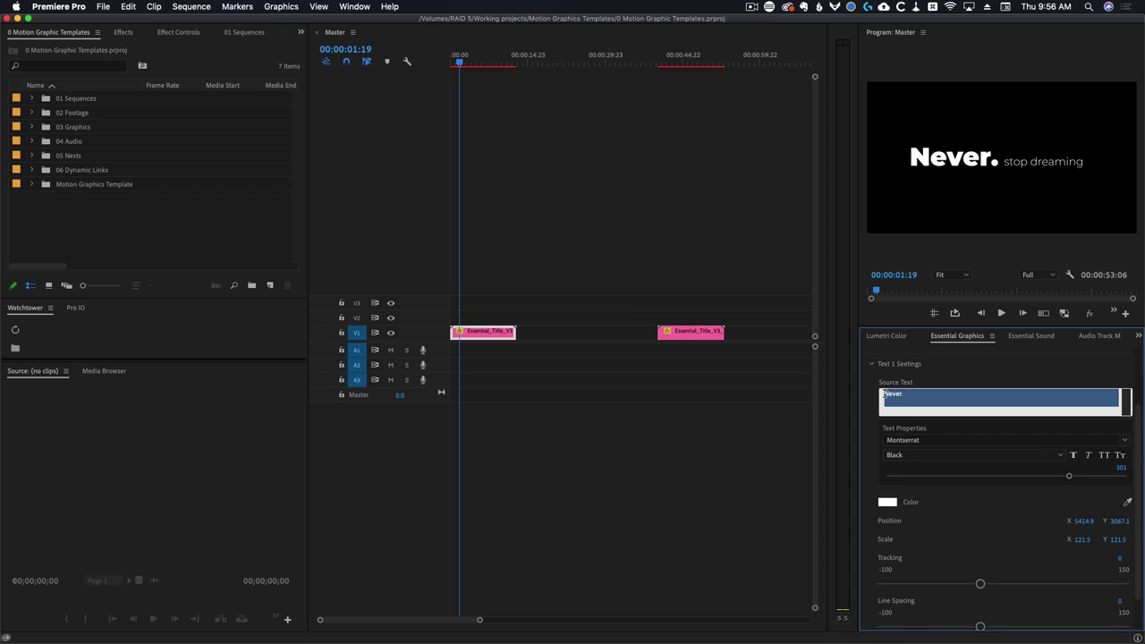
pyautogui.click(919, 439)
pyautogui.write('gotham bold')
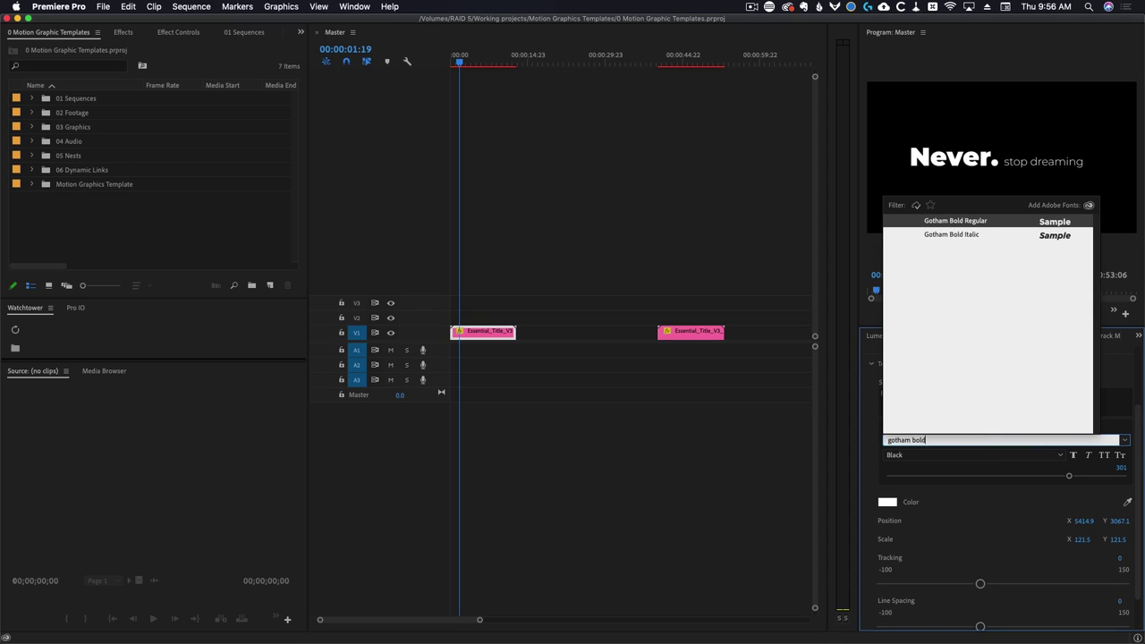
pyautogui.press('Return')
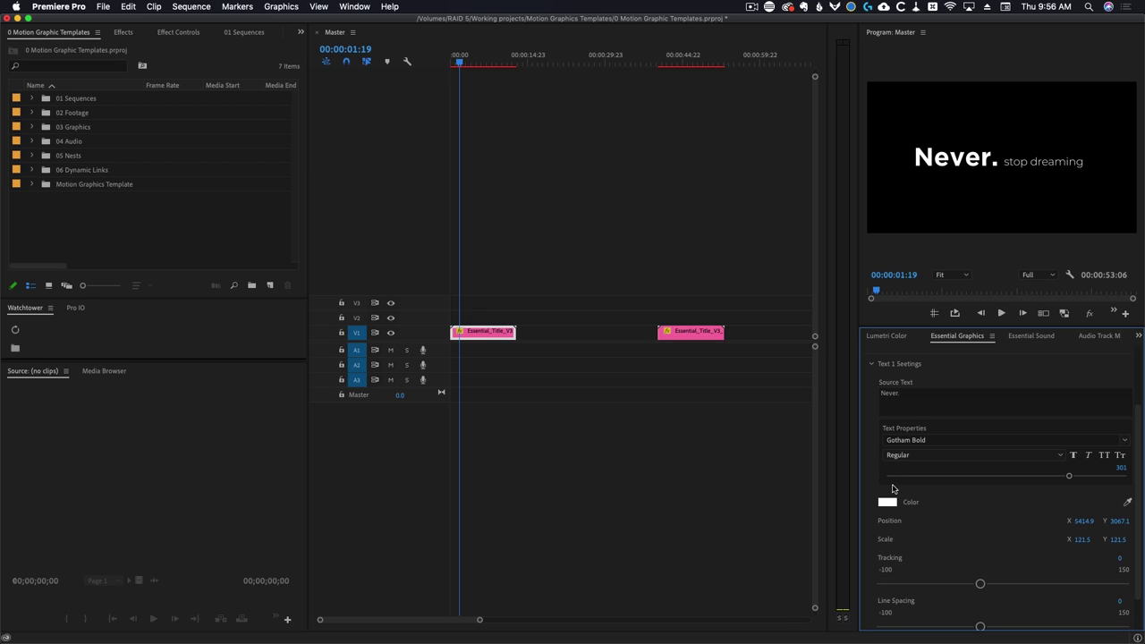
pyautogui.moveTo(1070, 475); pyautogui.dragTo(976, 482)
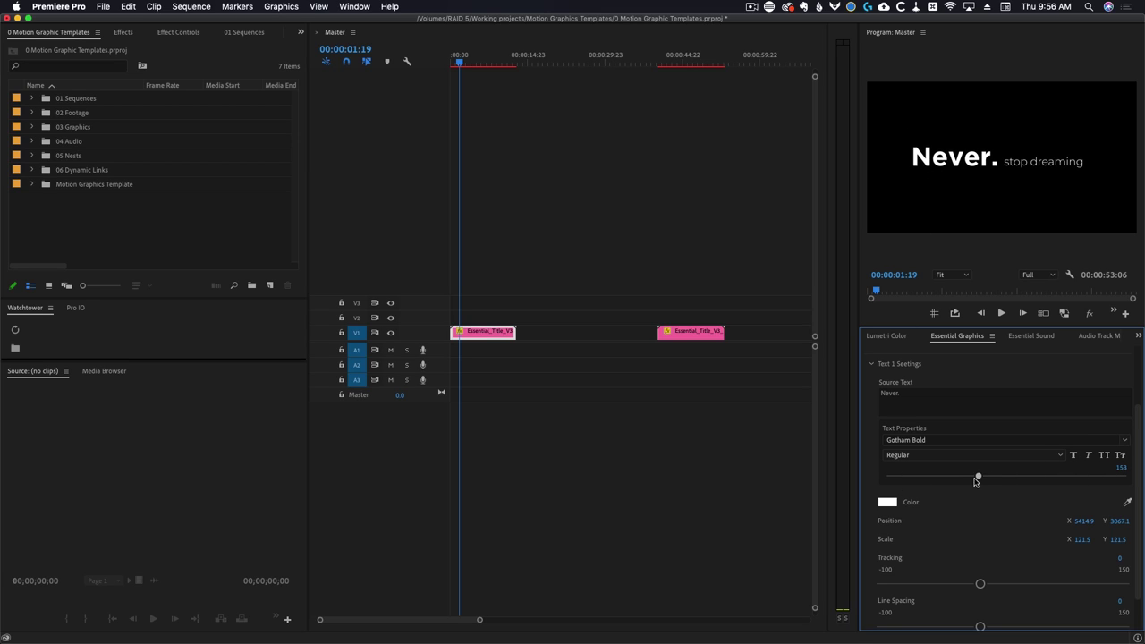
pyautogui.press('super+z')
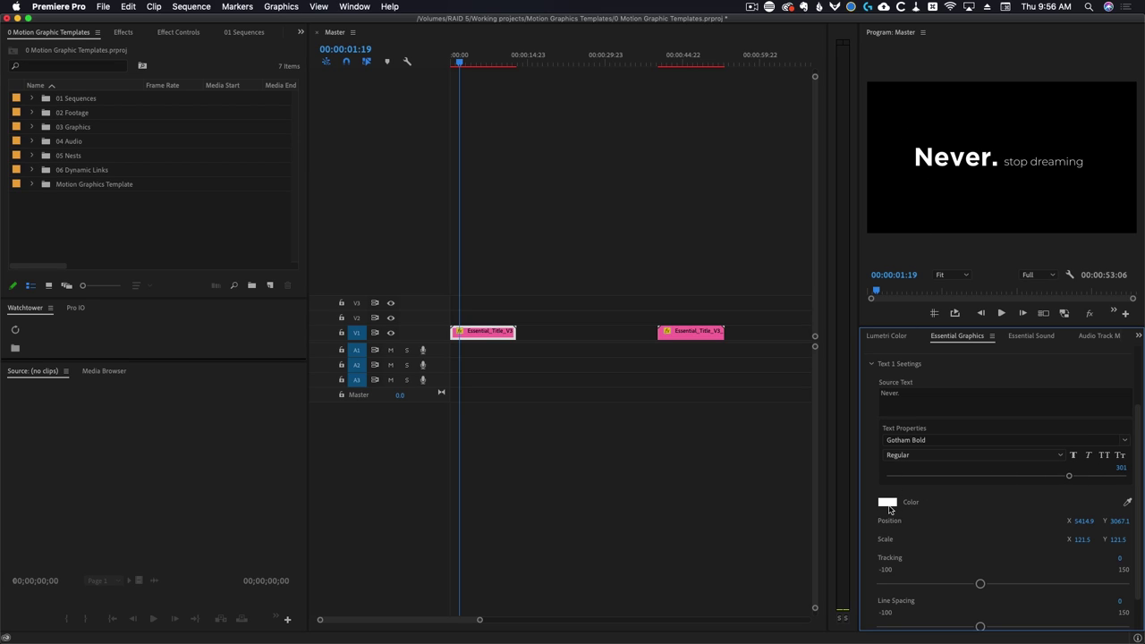
# Color the word "Never." red (EB2F2F) and tighten its tracking to -18.
pyautogui.click(890, 509)
pyautogui.click(130, 239)
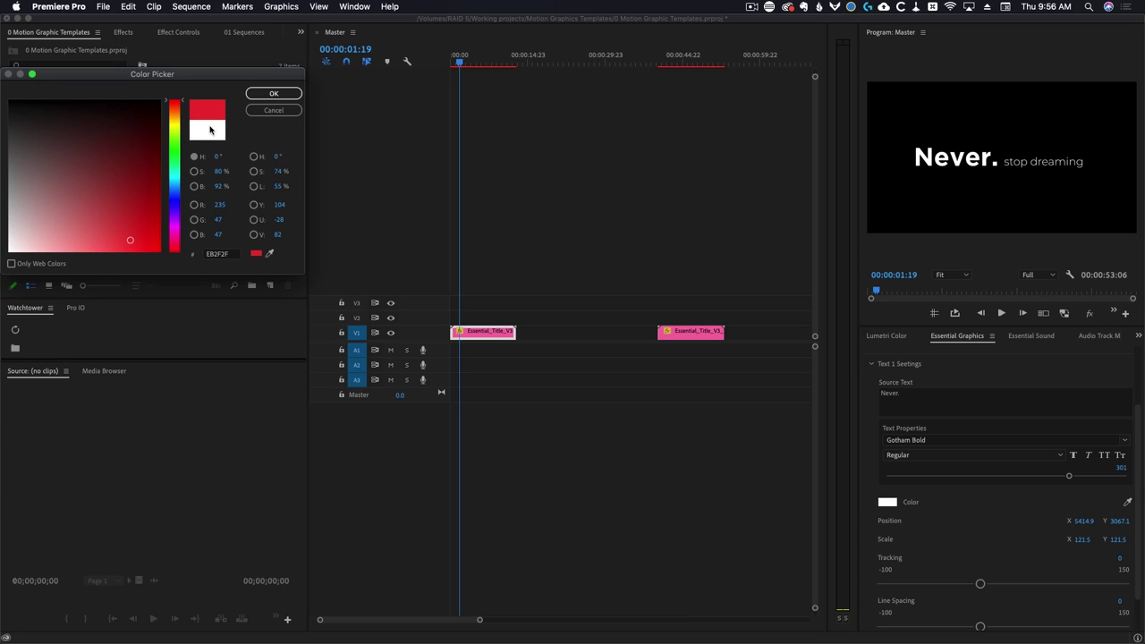
pyautogui.click(274, 95)
pyautogui.scroll(-1, 949, 536)
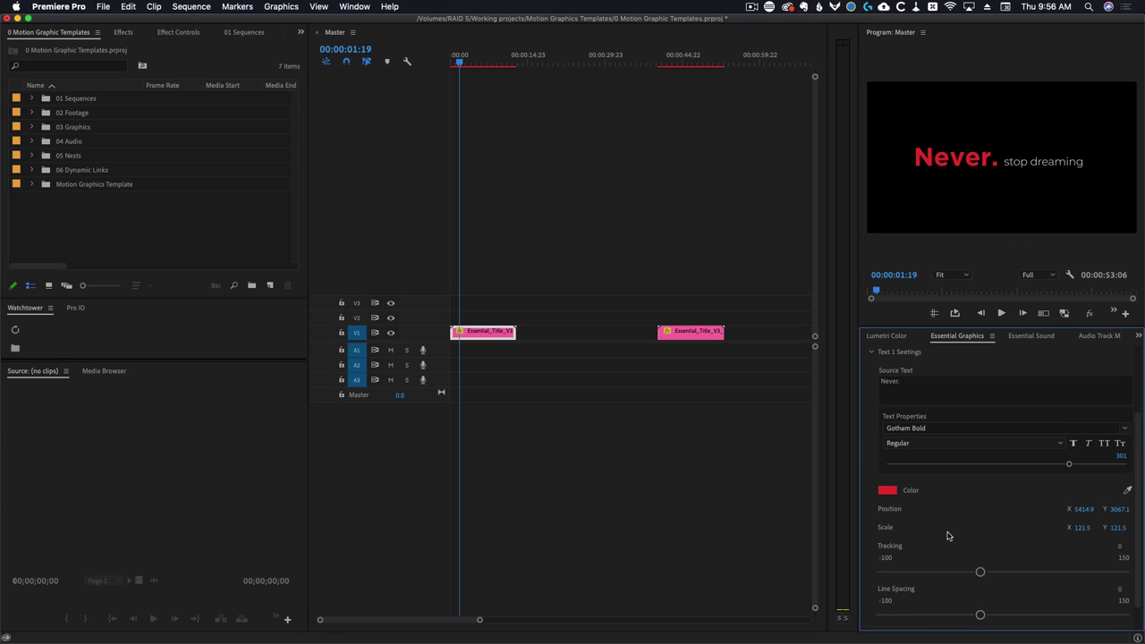
pyautogui.scroll(-1, 948, 536)
pyautogui.moveTo(980, 539)
pyautogui.mouseDown()
pyautogui.moveTo(1124, 540)
pyautogui.moveTo(930, 540)
pyautogui.moveTo(961, 540)
pyautogui.mouseUp()
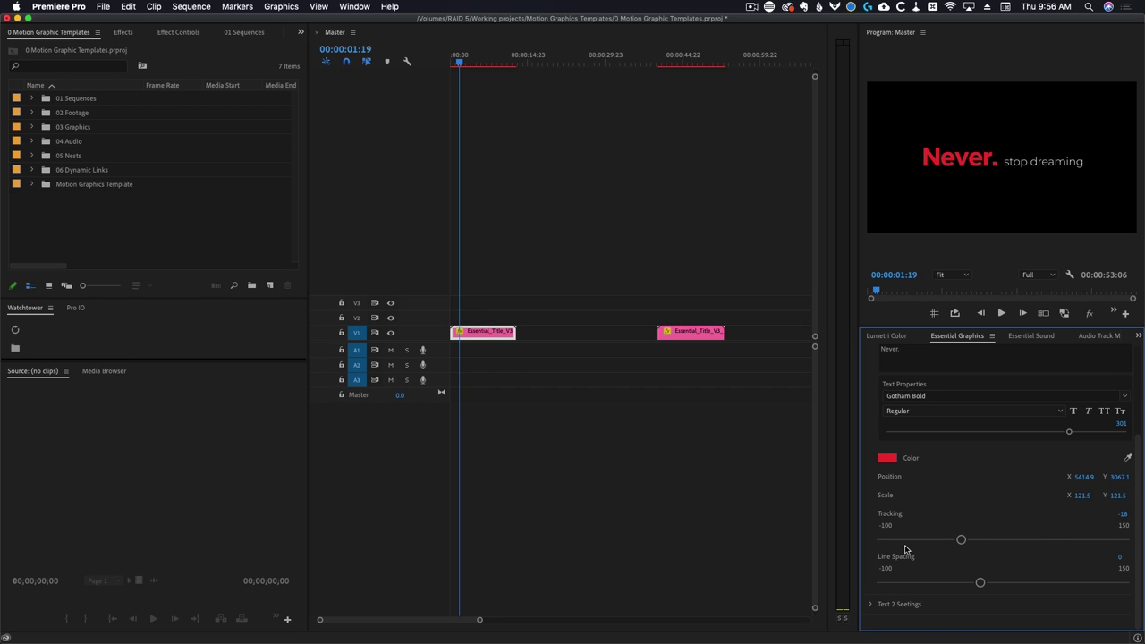
# Expand the Text 2 settings for "stop dreaming" to review its text properties, and save the project.
pyautogui.click(870, 605)
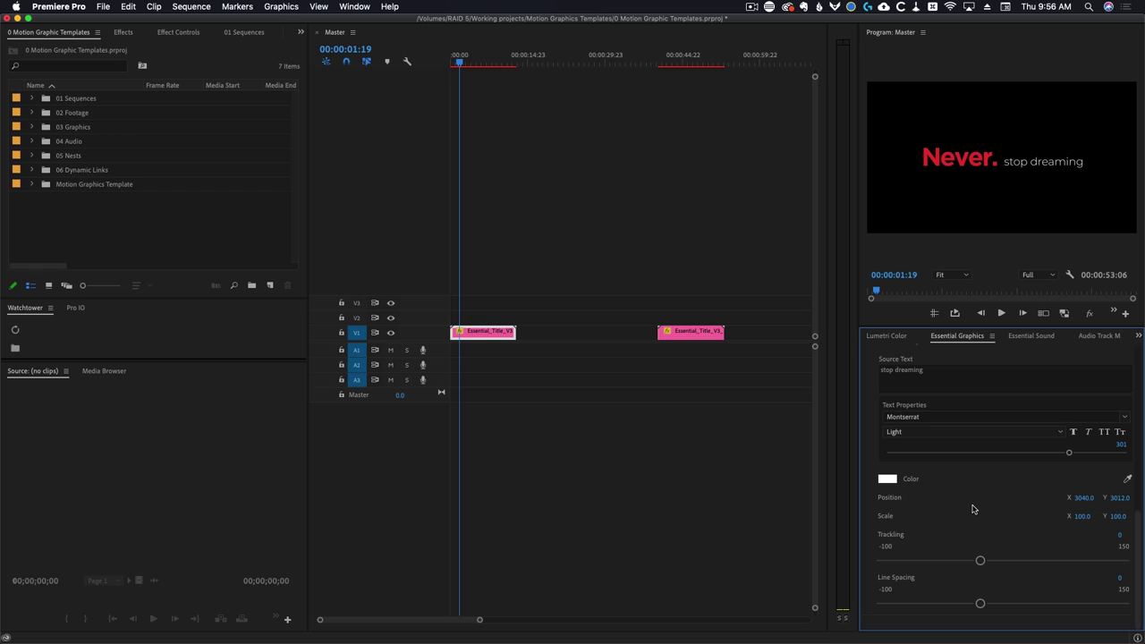
pyautogui.scroll(1, 973, 509)
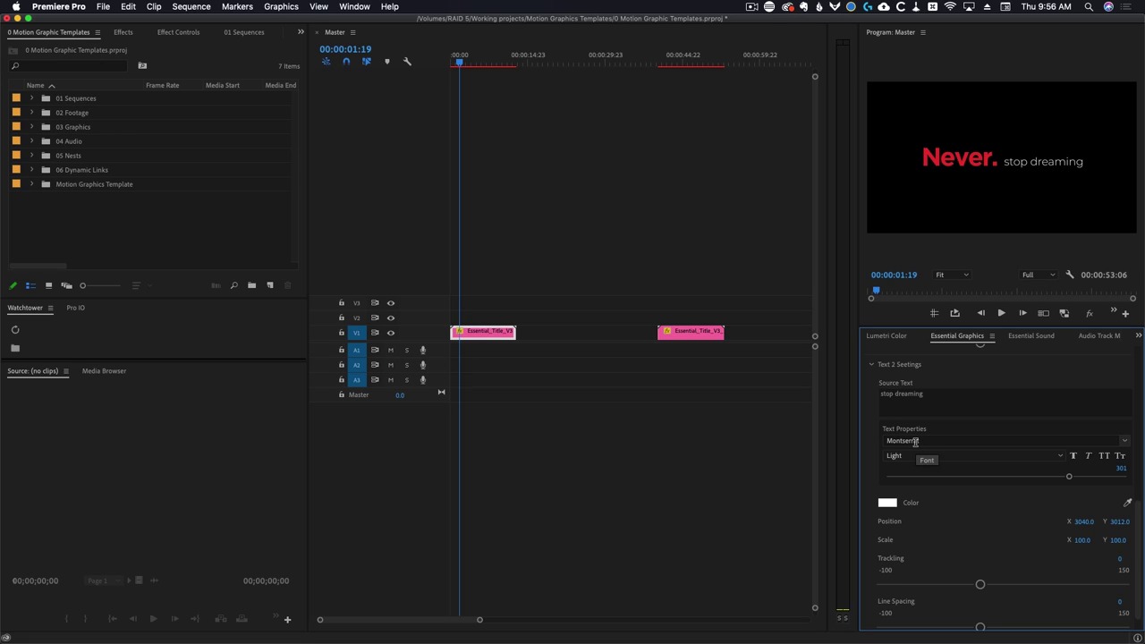
pyautogui.press('super+s')
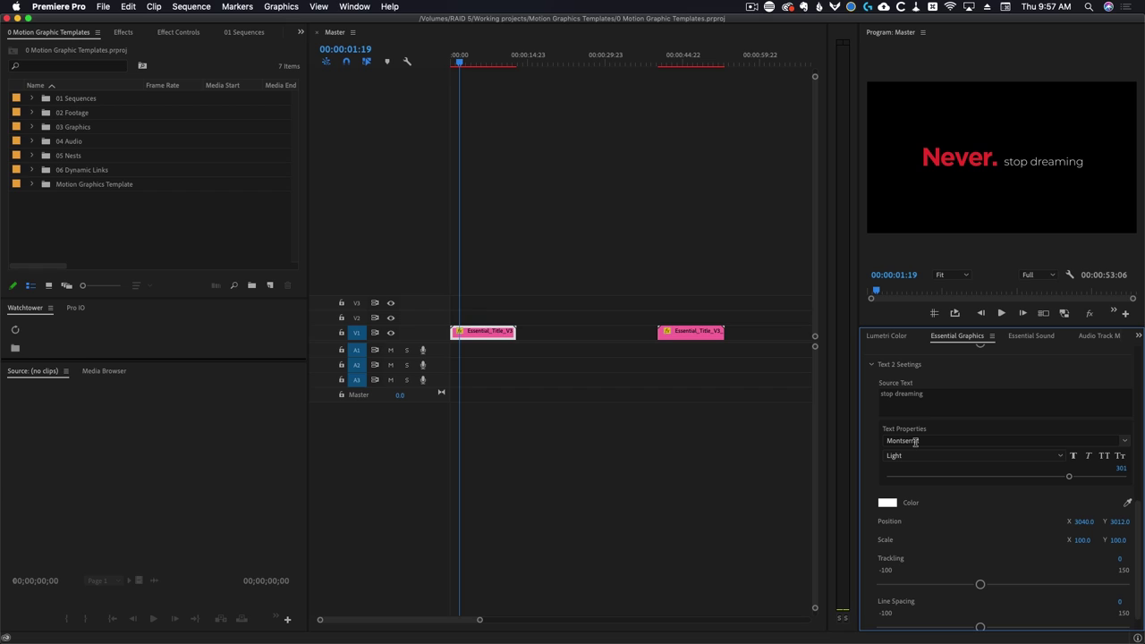
# Return to browsing templates and switch the local folder filter from Envato through All and My Favorites to My mogrts.
pyautogui.scroll(5, 914, 442)
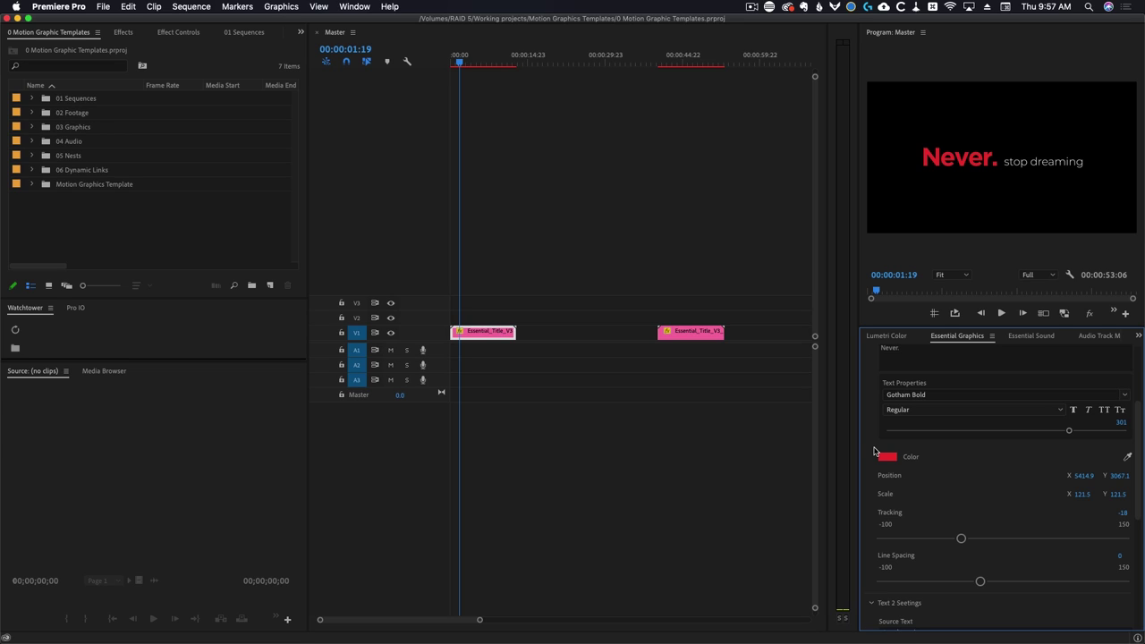
pyautogui.scroll(3, 874, 452)
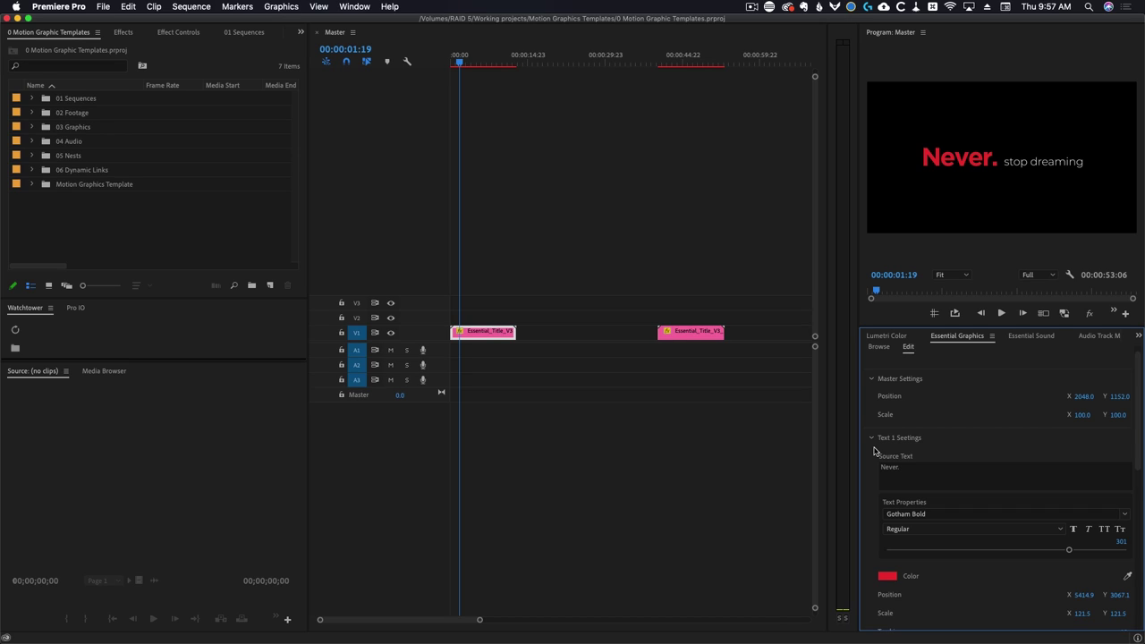
pyautogui.scroll(1, 875, 452)
pyautogui.click(879, 356)
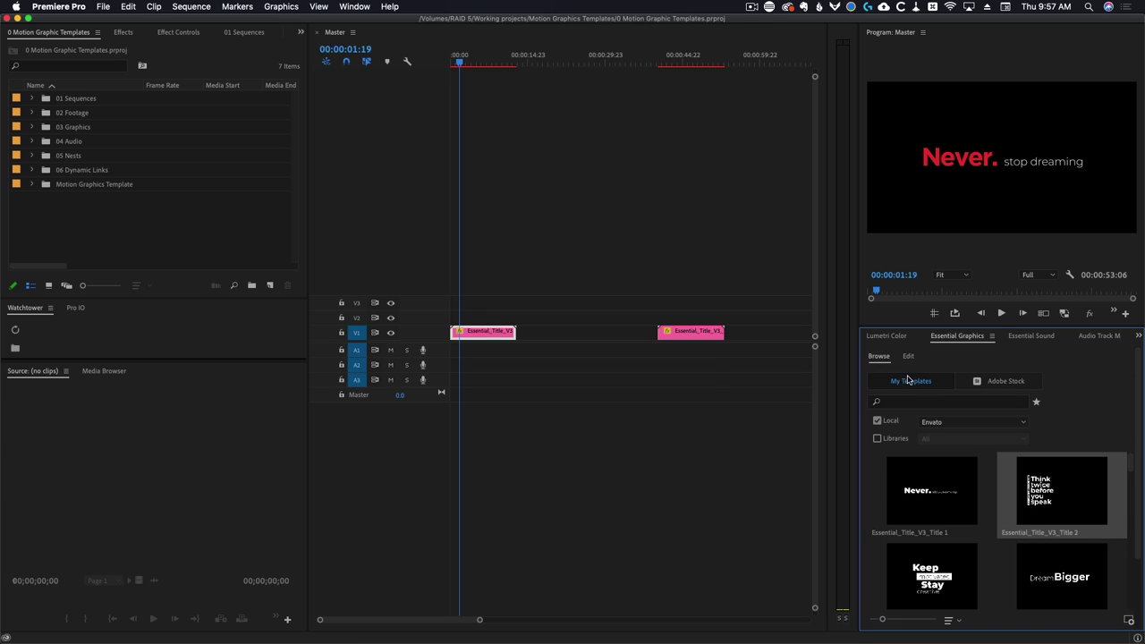
pyautogui.click(951, 421)
pyautogui.click(935, 435)
pyautogui.click(941, 423)
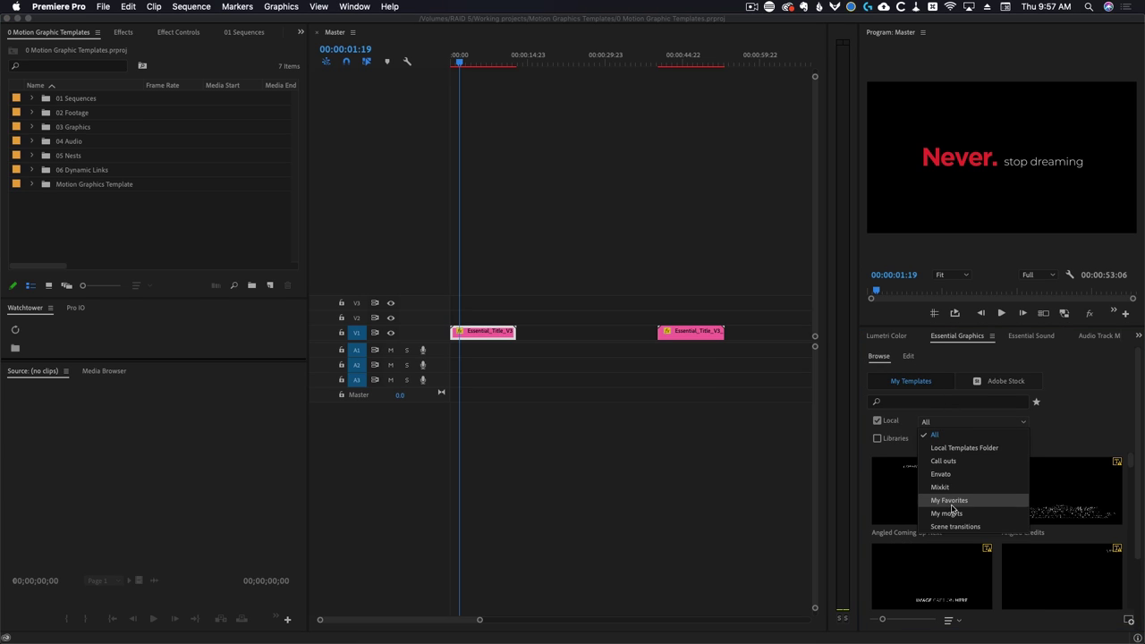
pyautogui.click(949, 501)
pyautogui.click(949, 422)
pyautogui.click(947, 513)
# Place the Lower third v6 template on track V1 in the gap between the two title clips.
pyautogui.scroll(-1, 1078, 491)
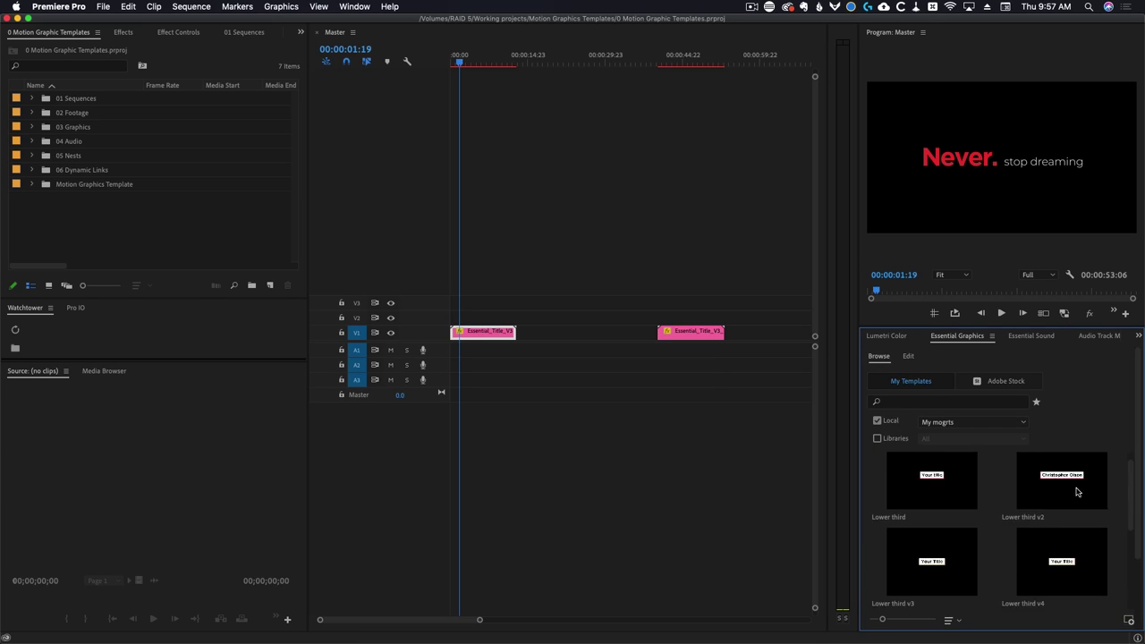
pyautogui.scroll(-2, 1012, 546)
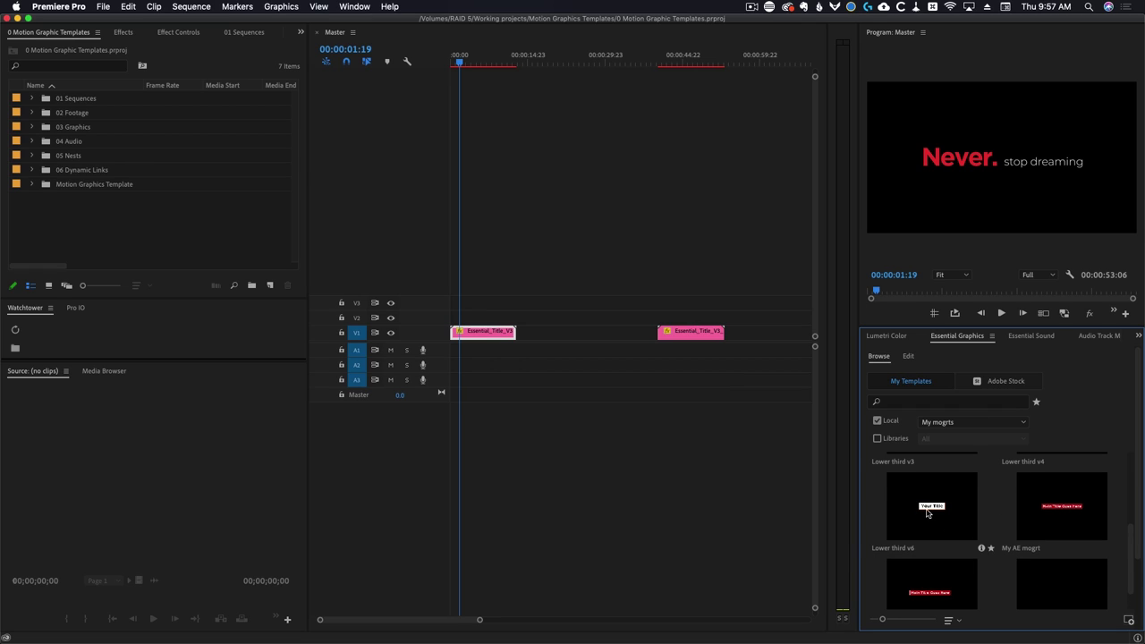
pyautogui.moveTo(928, 513); pyautogui.dragTo(573, 333)
# Try a Motion scale of 102 on the Lower third v6 clip and display its Motion frame in the program view.
pyautogui.click(580, 332)
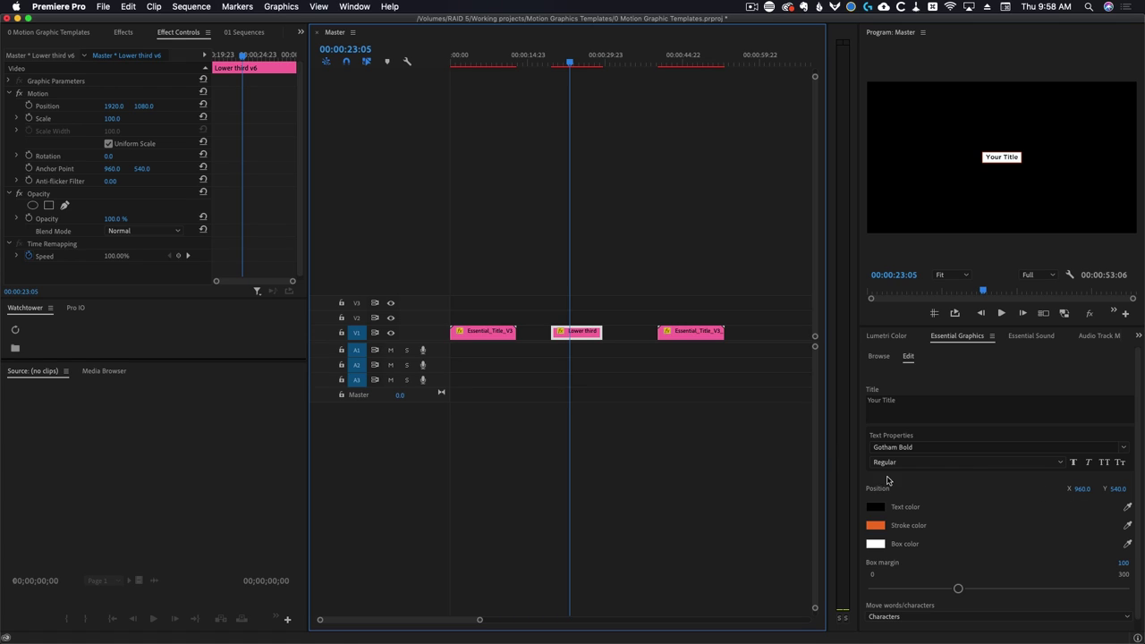
pyautogui.moveTo(113, 118); pyautogui.dragTo(122, 119)
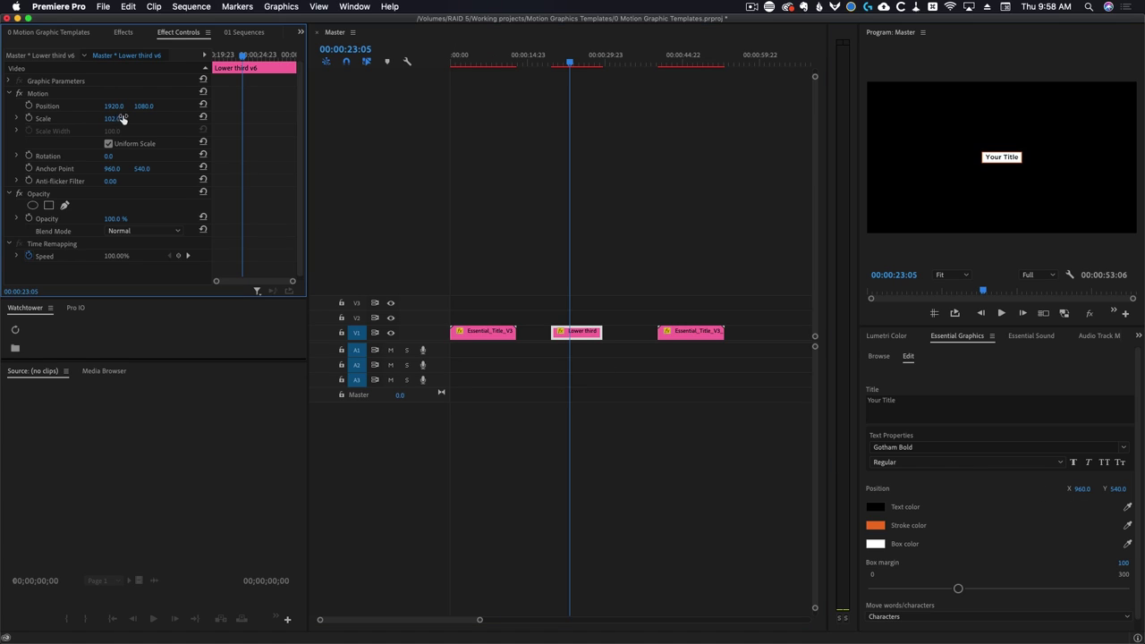
pyautogui.click(46, 93)
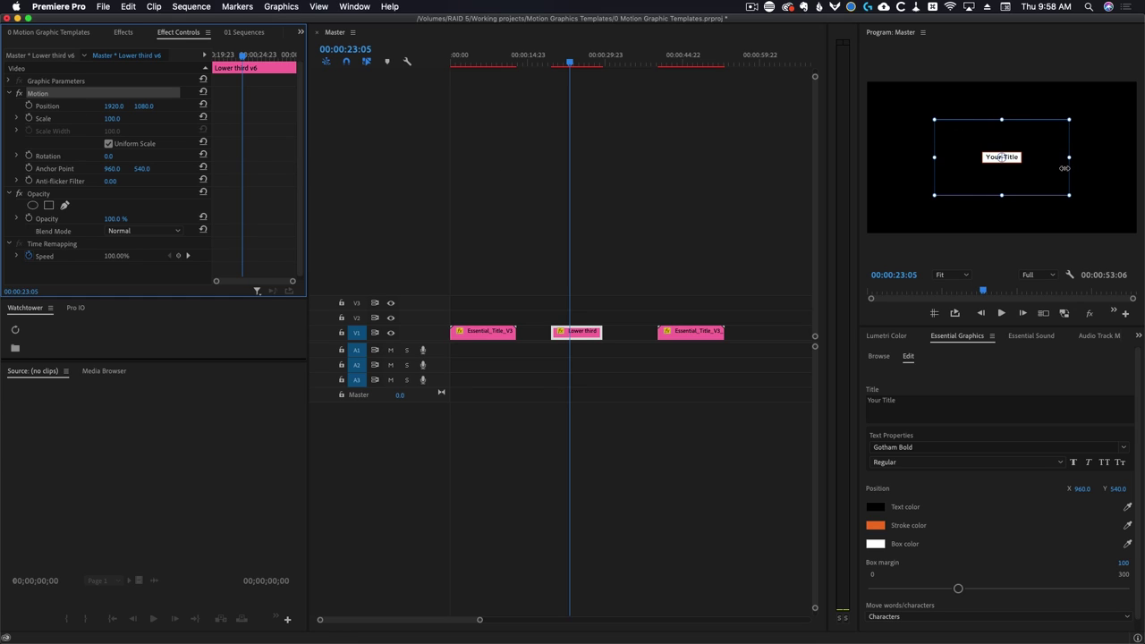
# Move the lower third's title left within its frame to template position X 342 and save the project.
pyautogui.click(1083, 490)
pyautogui.moveTo(1003, 156); pyautogui.dragTo(975, 157)
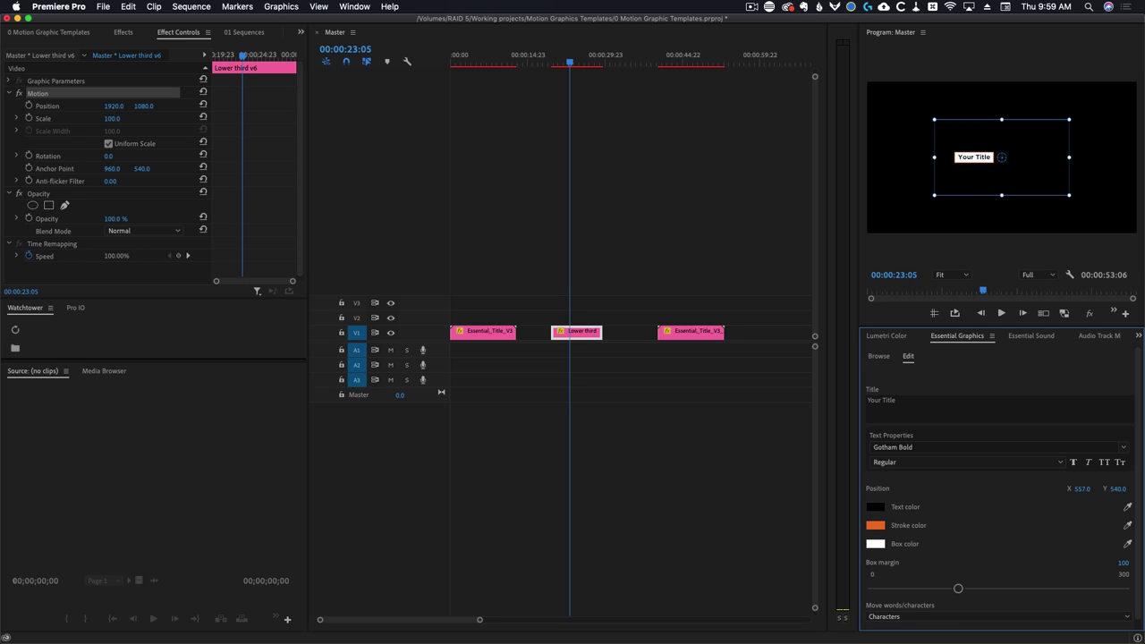
pyautogui.moveTo(1083, 490); pyautogui.dragTo(1056, 490)
pyautogui.press('super+s')
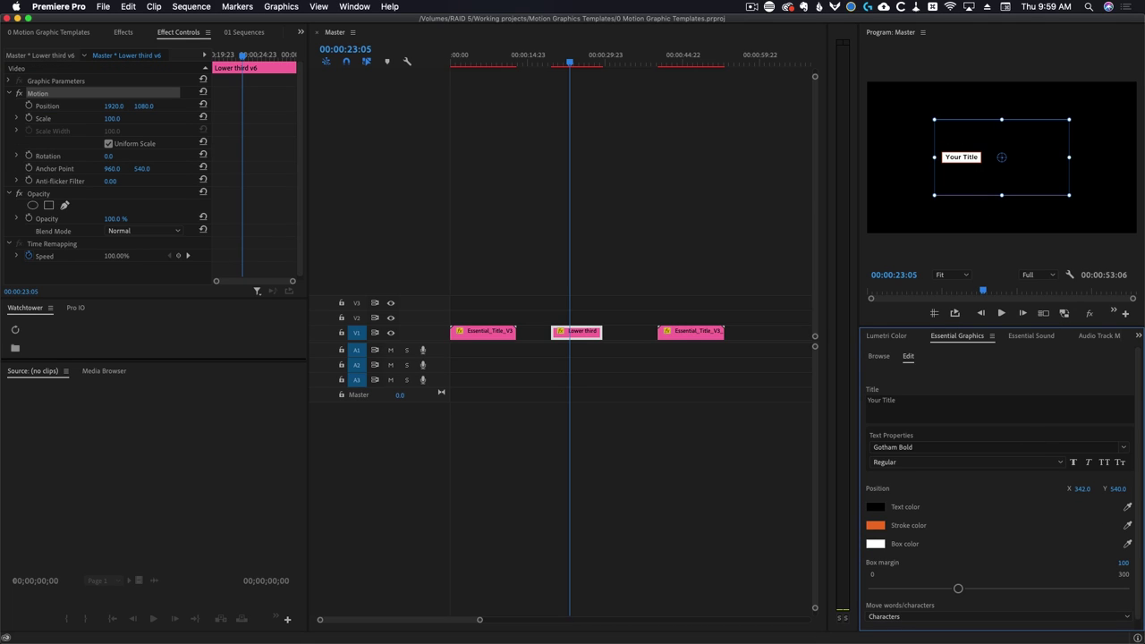
# Shift the lower third's title further left to template position X 5 and select the clip's Motion effect.
pyautogui.click(1081, 489)
pyautogui.write('295')
pyautogui.press('Return')
pyautogui.moveTo(1082, 489); pyautogui.dragTo(1031, 489)
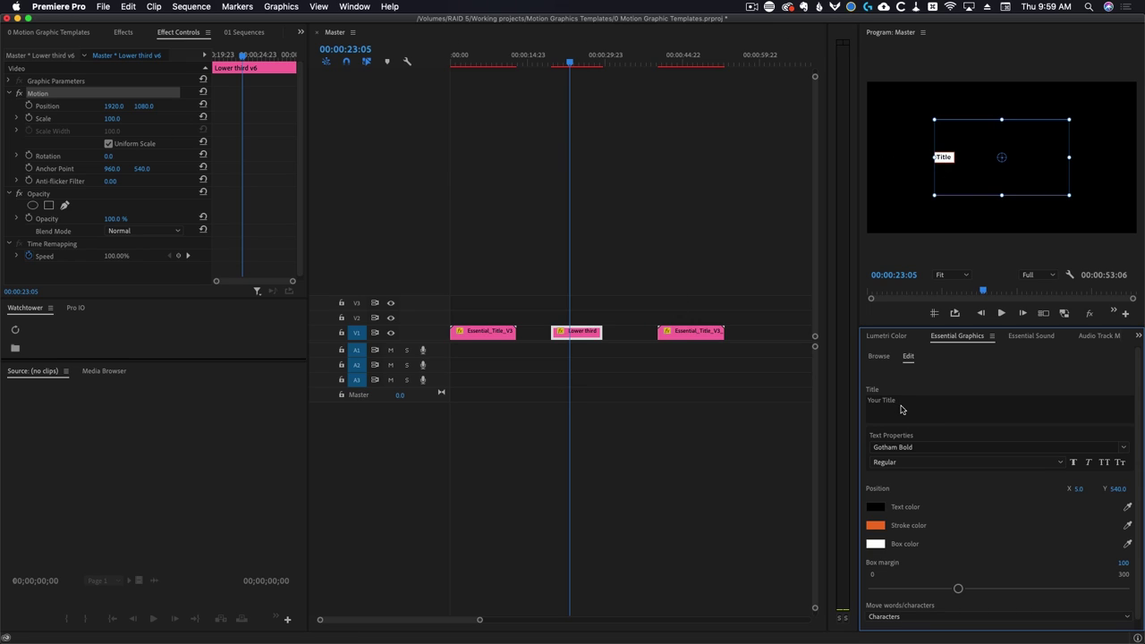
pyautogui.click(37, 94)
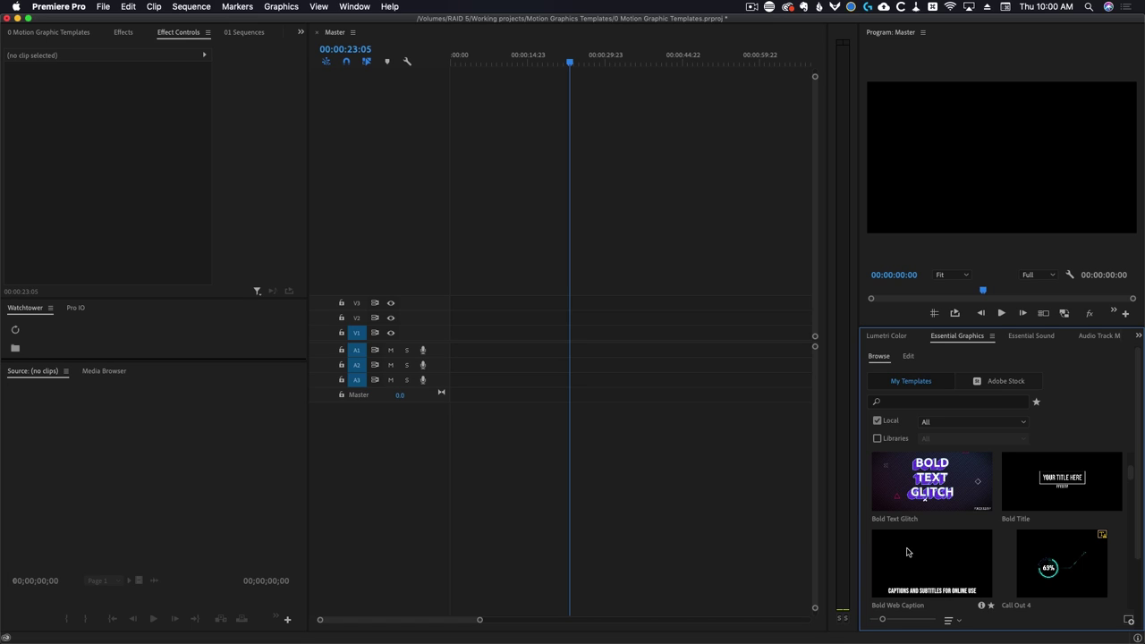
# Save the project and preview the Bold Text Glitch and Bold Title templates.
pyautogui.press('cmd+s')
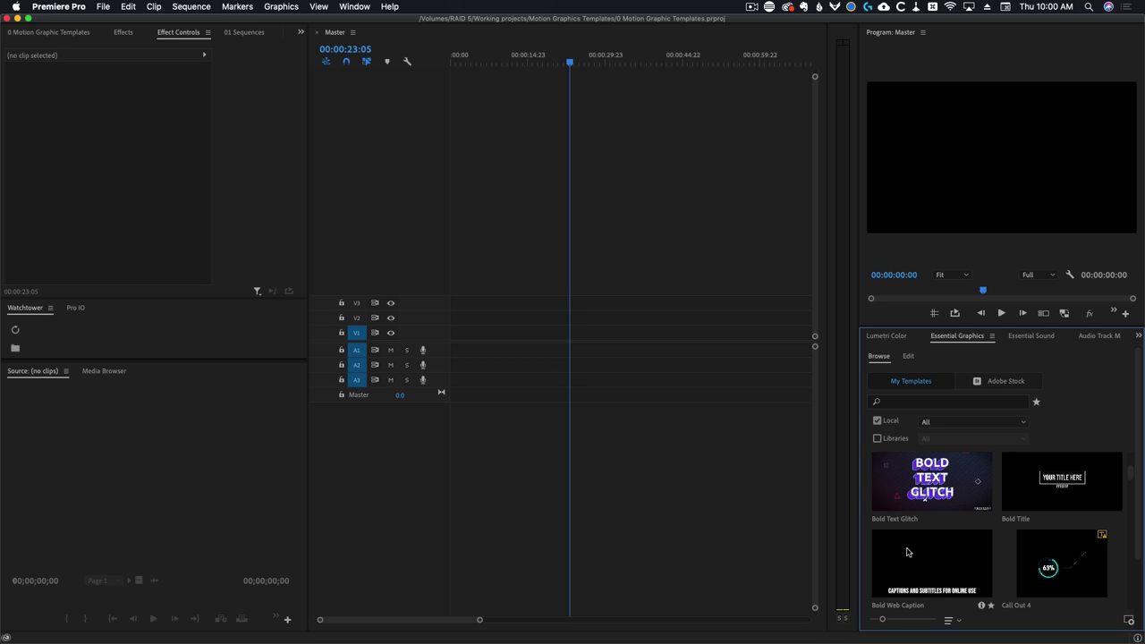
pyautogui.moveTo(884, 511)
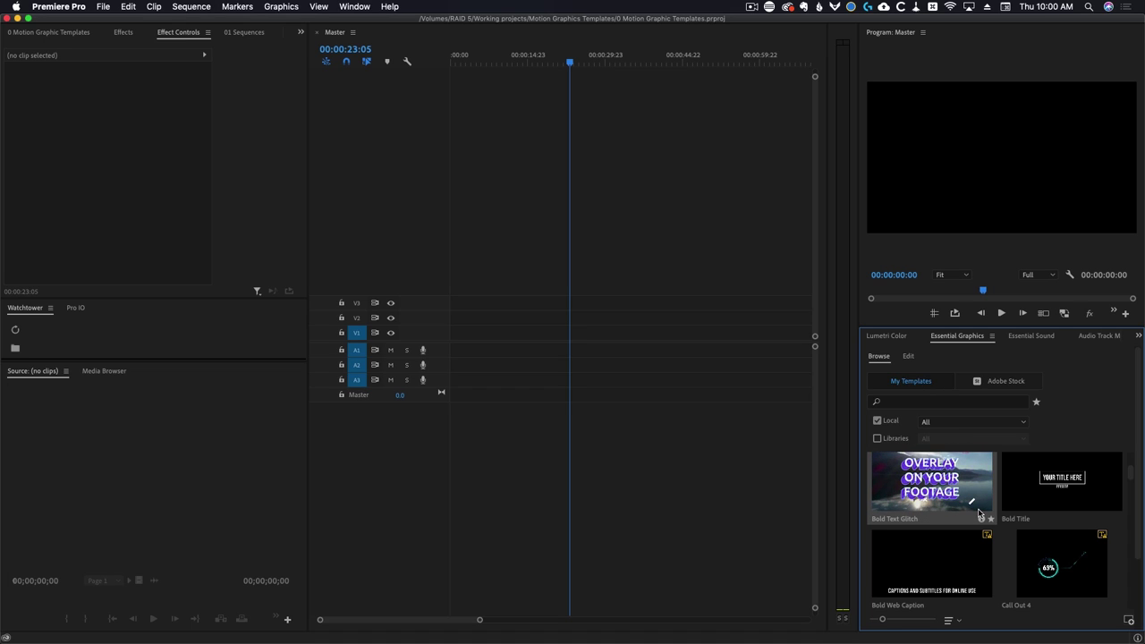
pyautogui.moveTo(1018, 509)
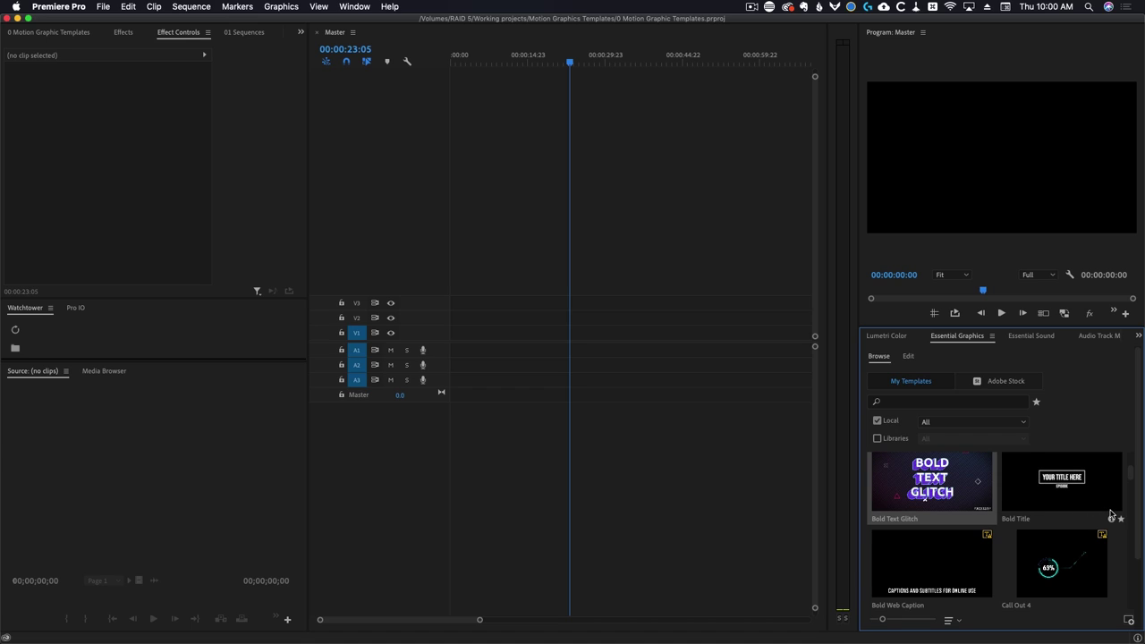
# Filter the local templates from all folders down to the My mogrts folder.
pyautogui.click(936, 423)
pyautogui.click(950, 513)
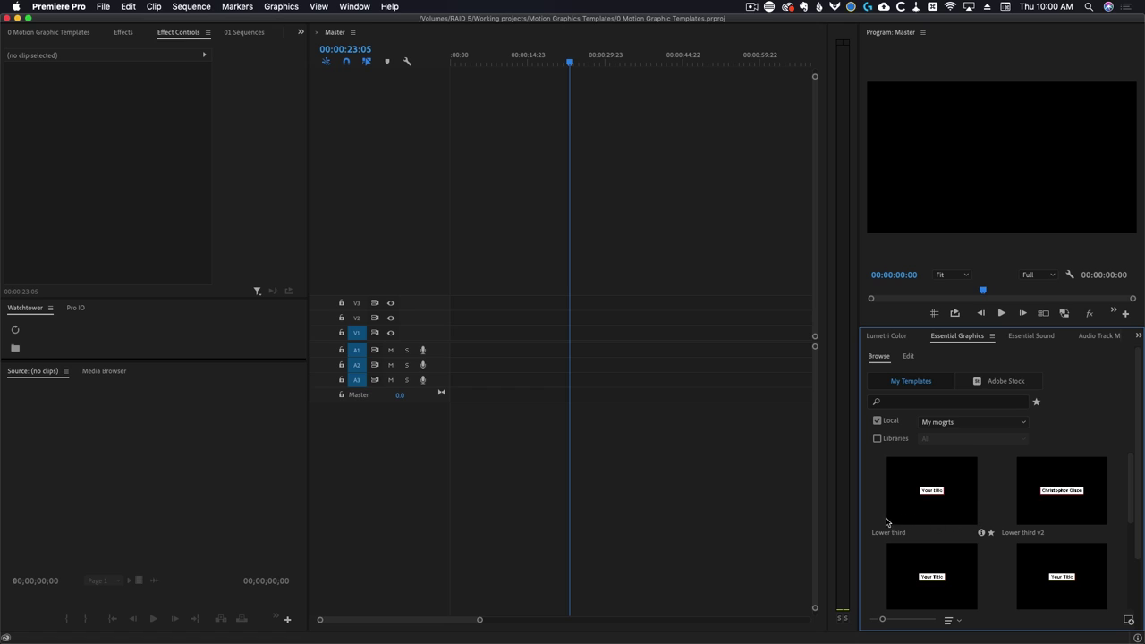
pyautogui.scroll(-1, 891, 591)
# Try the Lower third template on V1 at 00:00:23:05 with existing sequence settings, preview it, and undo the placement.
pyautogui.moveTo(936, 499); pyautogui.dragTo(580, 332)
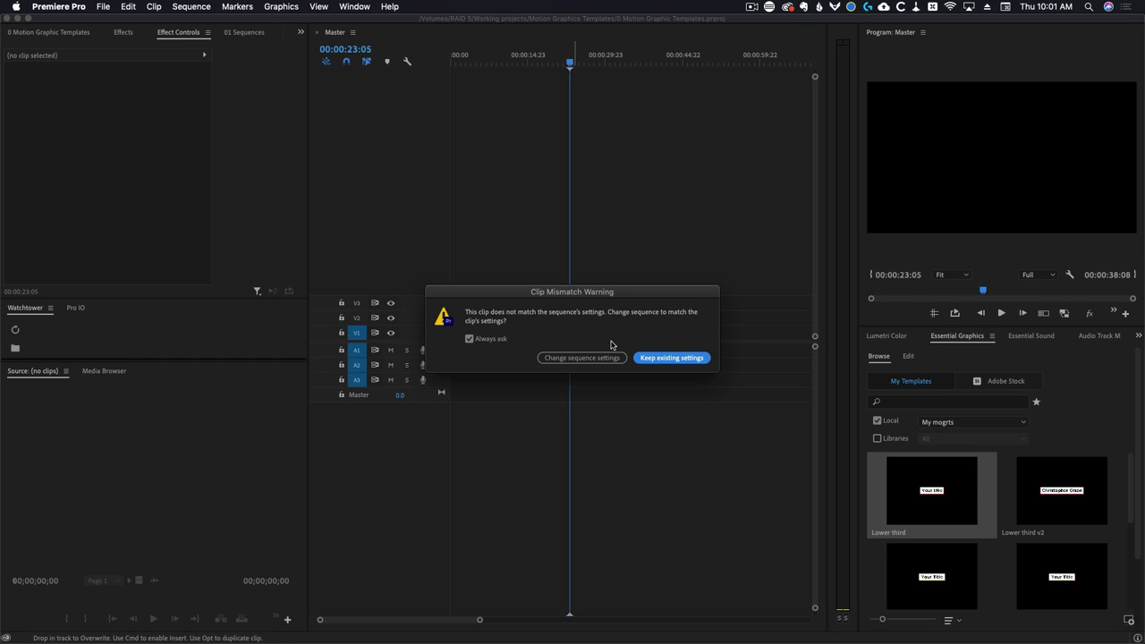
pyautogui.click(644, 358)
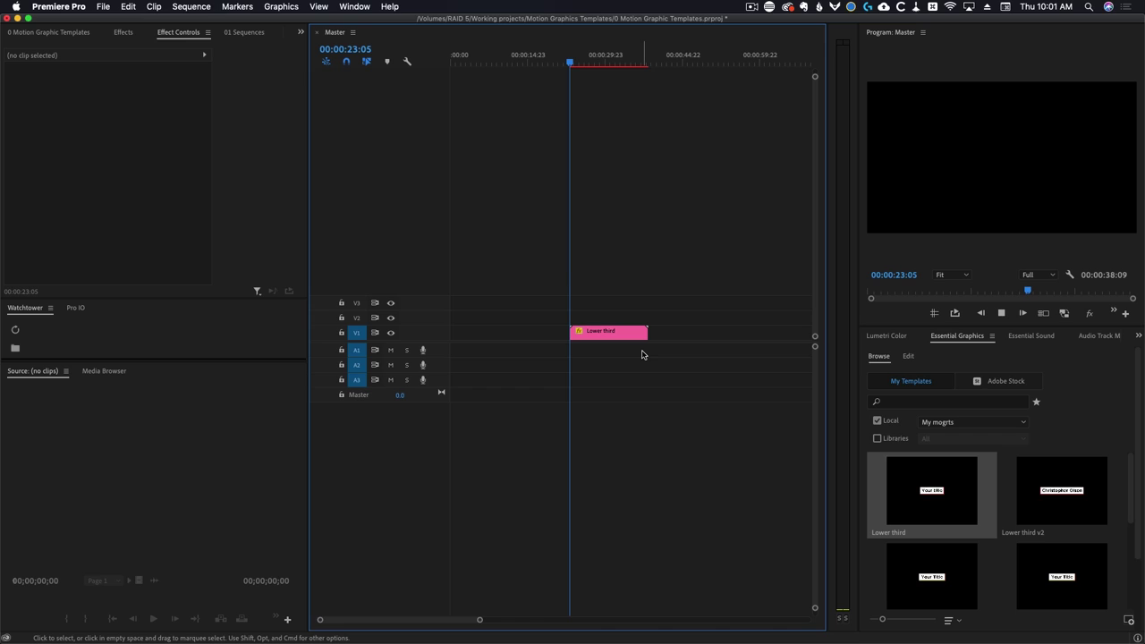
pyautogui.press('space')
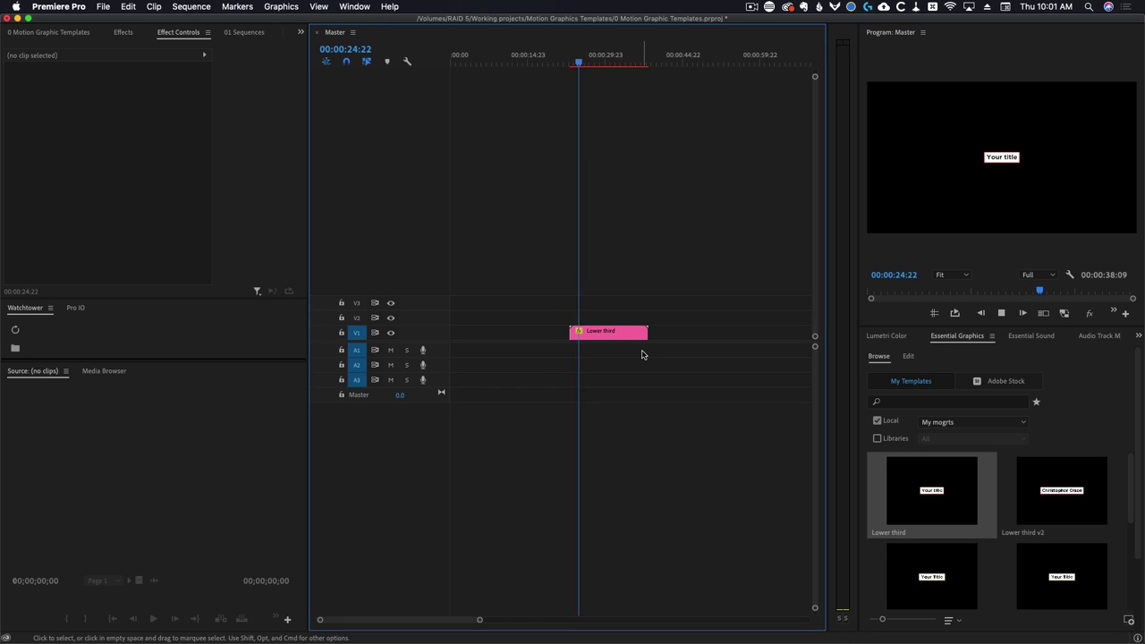
pyautogui.press('space')
pyautogui.press('d')
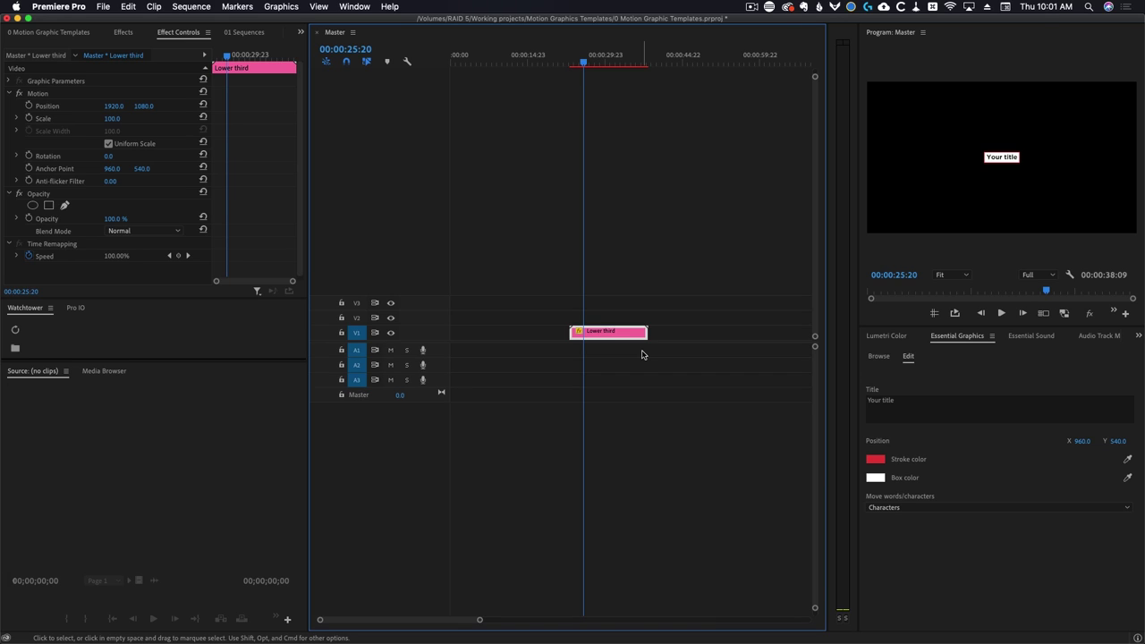
pyautogui.press('super+z')
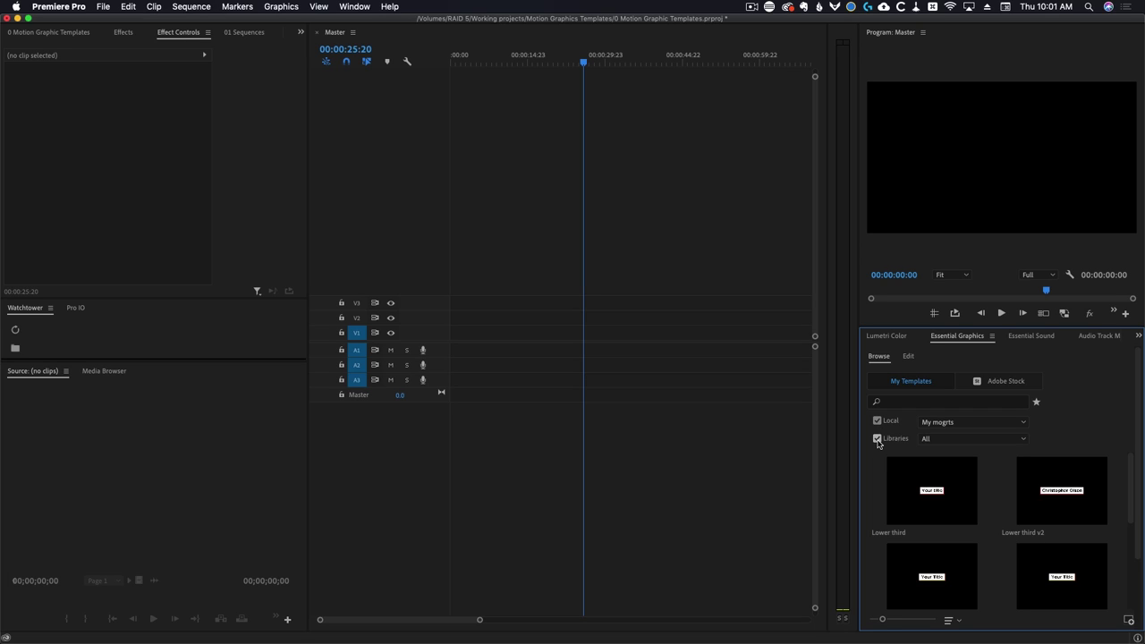
# Turn off the Libraries filter and copy the Lower third template to the Stock Templates library.
pyautogui.click(877, 439)
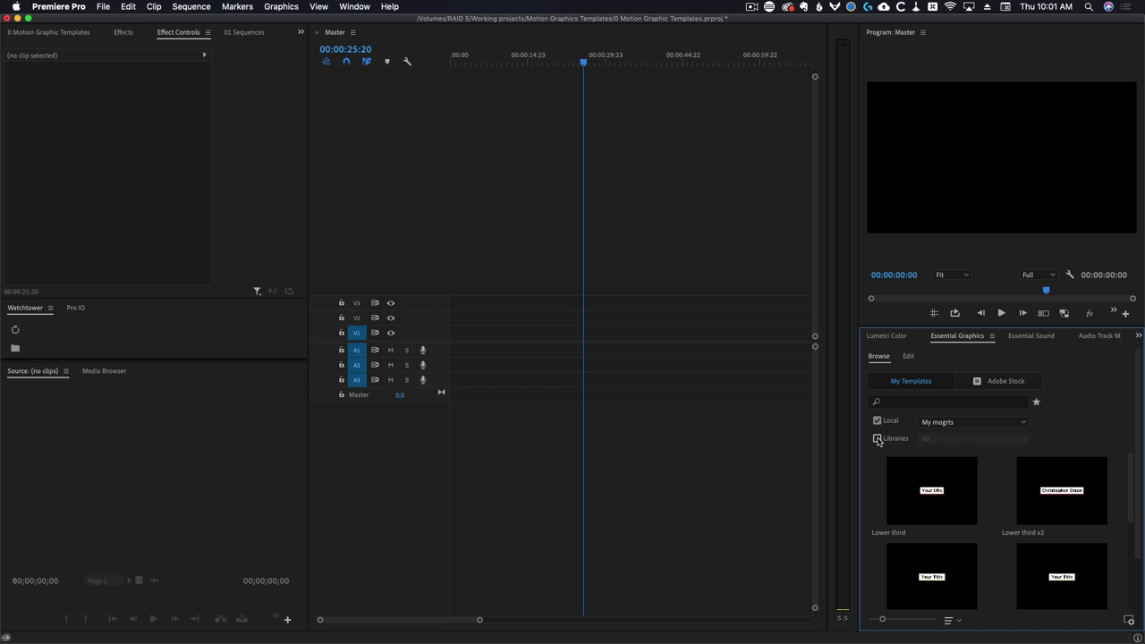
pyautogui.rightClick(919, 498)
pyautogui.moveTo(957, 527)
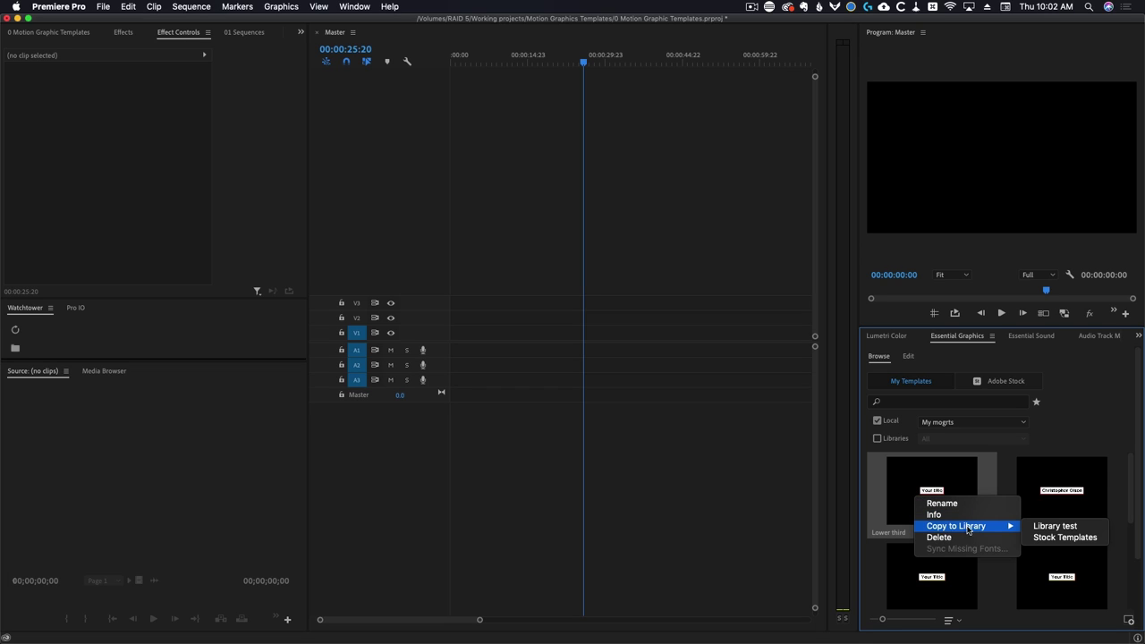
pyautogui.click(1056, 538)
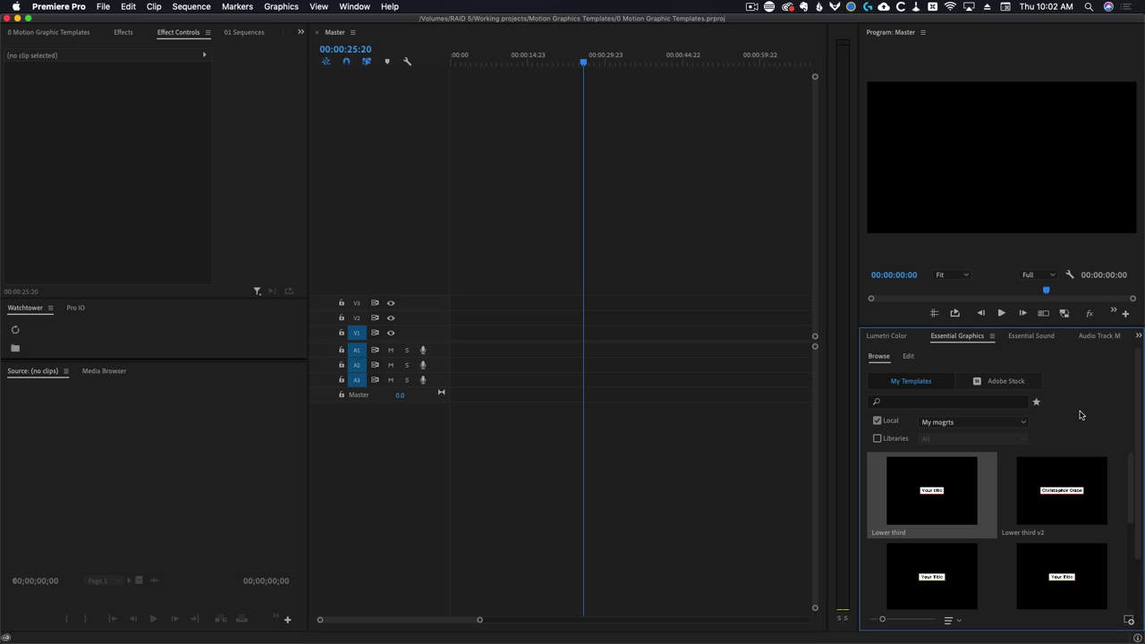
# Examine the library destinations offered for copying the Lower third template and the list of local template folders.
pyautogui.rightClick(924, 491)
pyautogui.moveTo(960, 526)
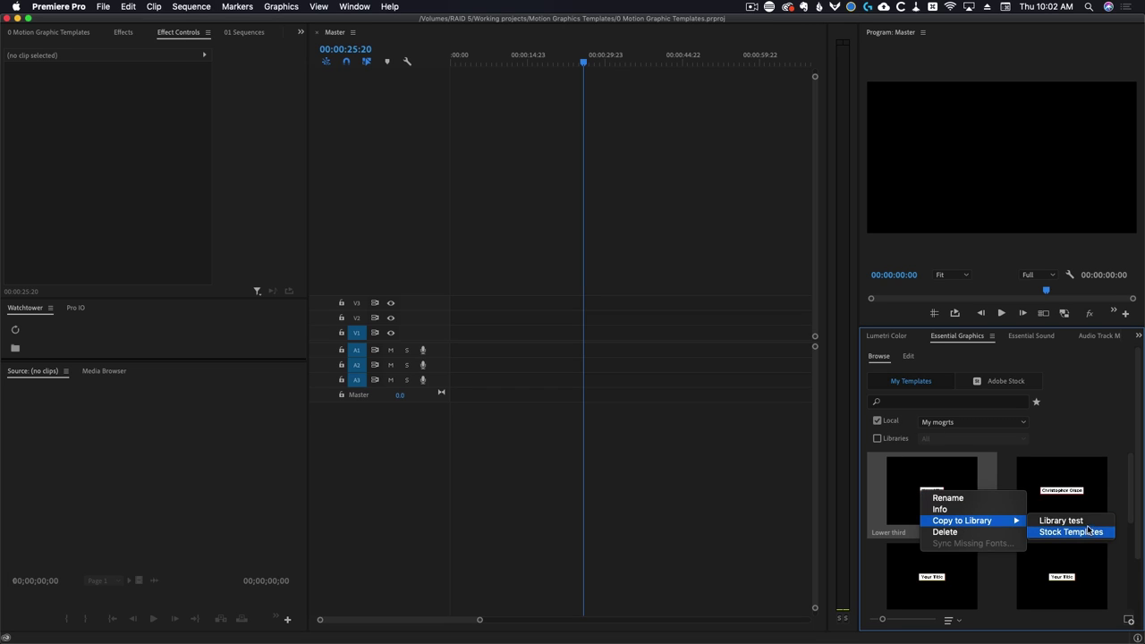
pyautogui.click(1094, 390)
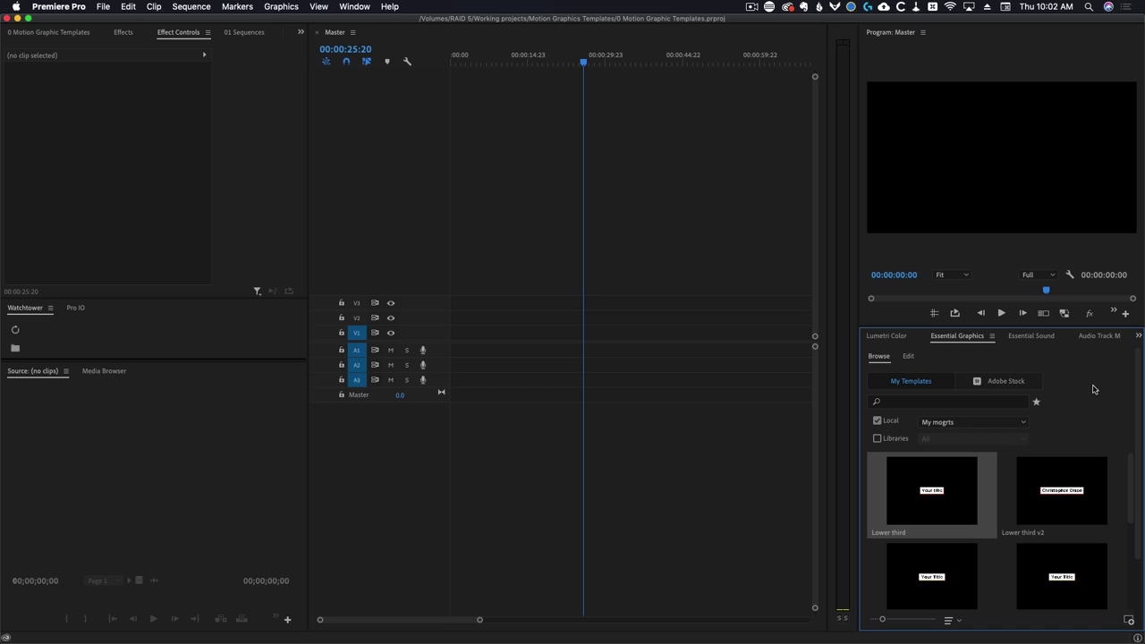
pyautogui.click(966, 422)
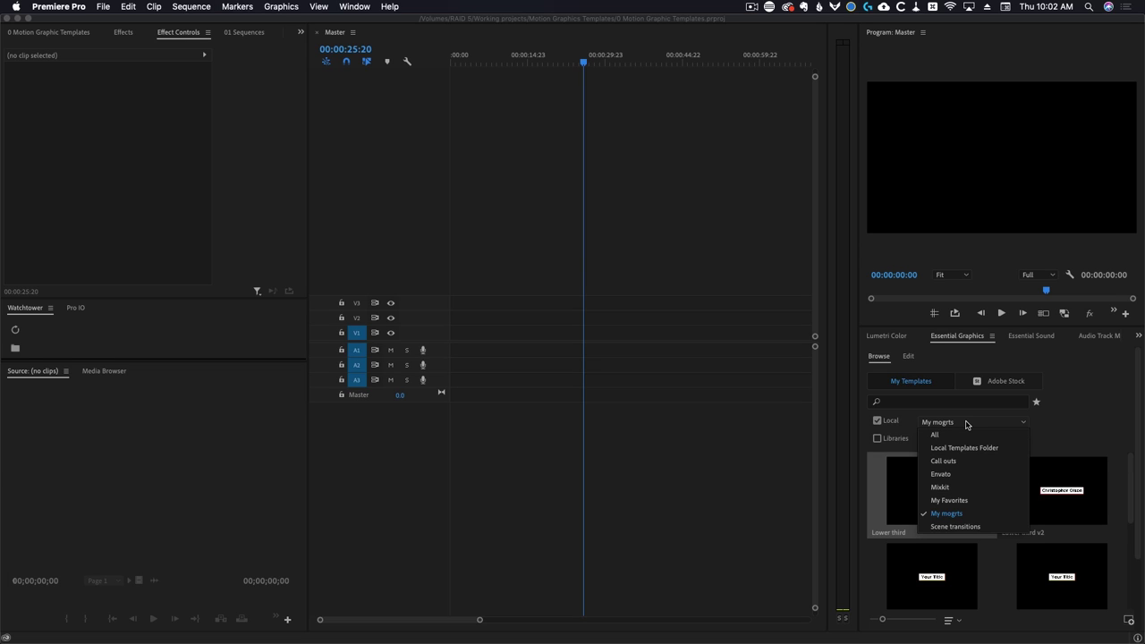
pyautogui.click(1098, 403)
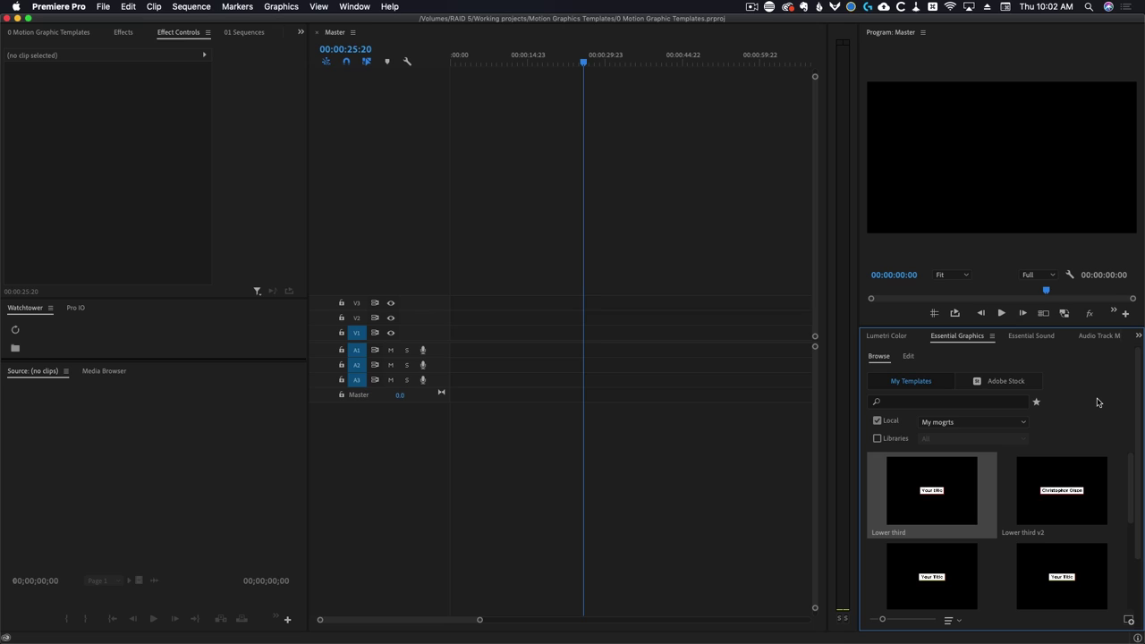